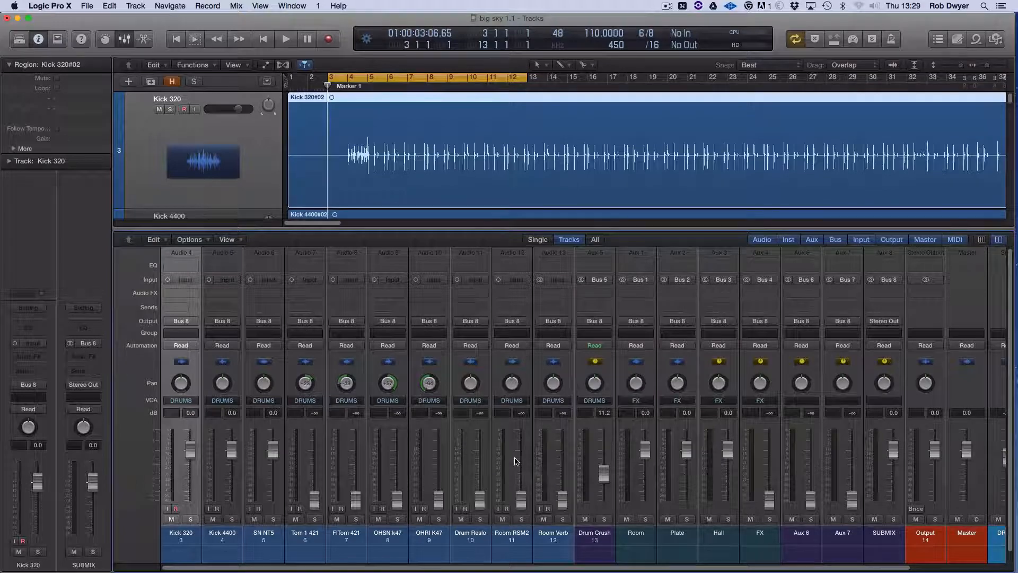
# Step: Insert the Gain utility plug-in on the Kick 320 channel and move its window over the mixer
pyautogui.click(194, 294)
pyautogui.moveTo(195, 407)
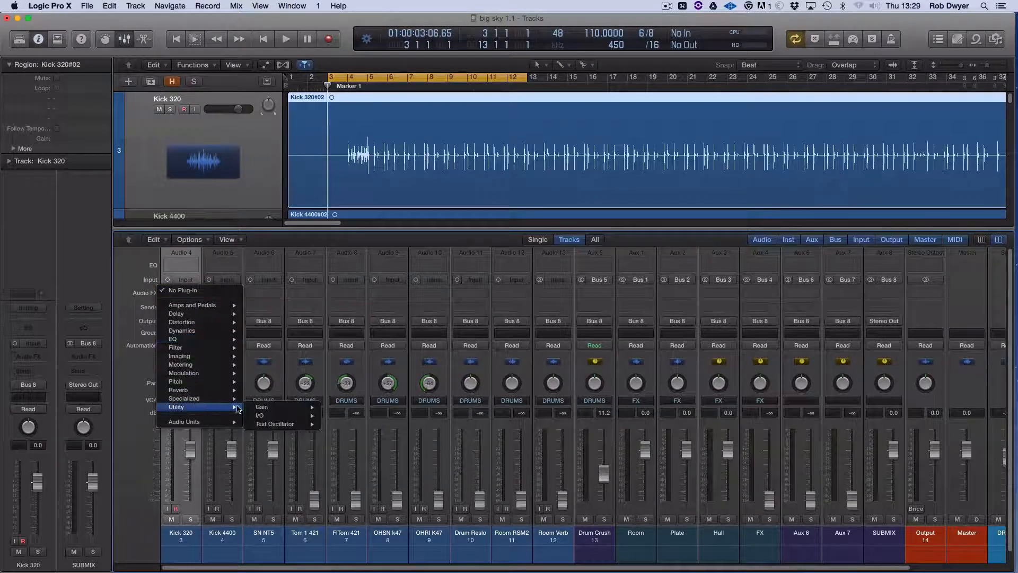
pyautogui.moveTo(263, 406)
pyautogui.click(334, 409)
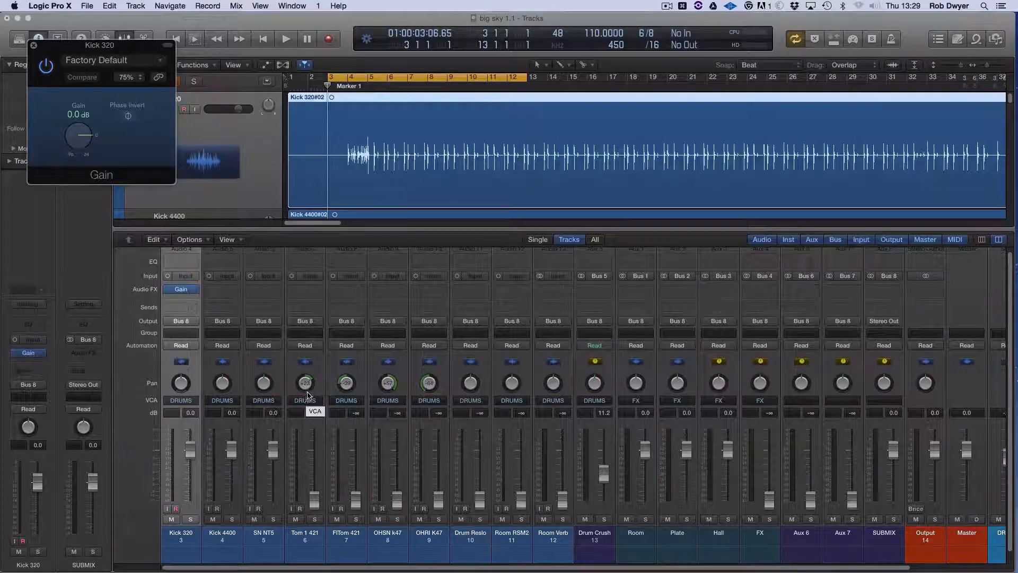
pyautogui.moveTo(119, 47); pyautogui.dragTo(378, 324)
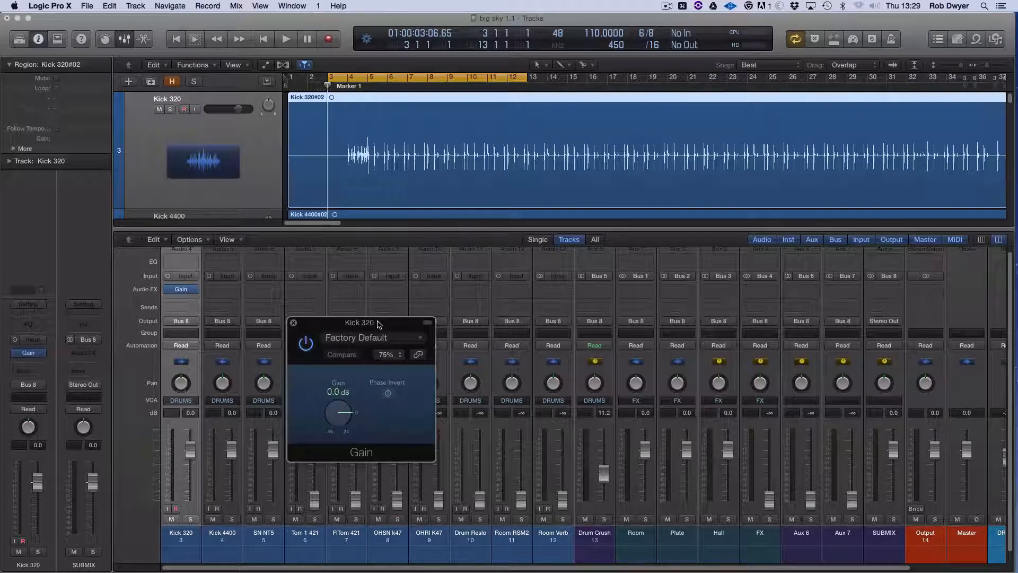
pyautogui.moveTo(384, 326); pyautogui.dragTo(472, 338)
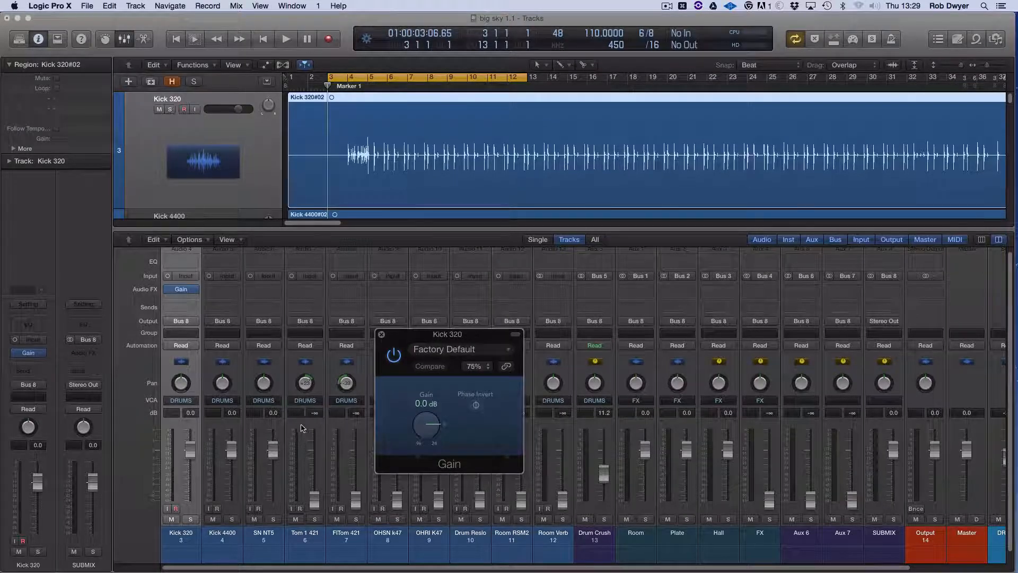
# Step: Pull the SN NT5 fader fully down and toggle Phase Invert on Kick 320 while playing both kick tracks
pyautogui.moveTo(273, 451); pyautogui.dragTo(273, 499)
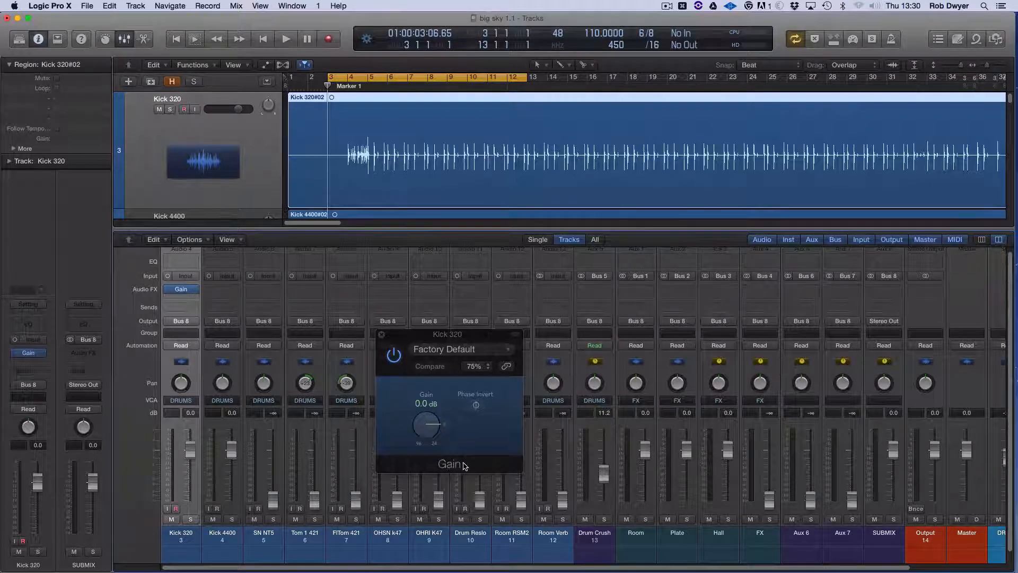
pyautogui.press('space')
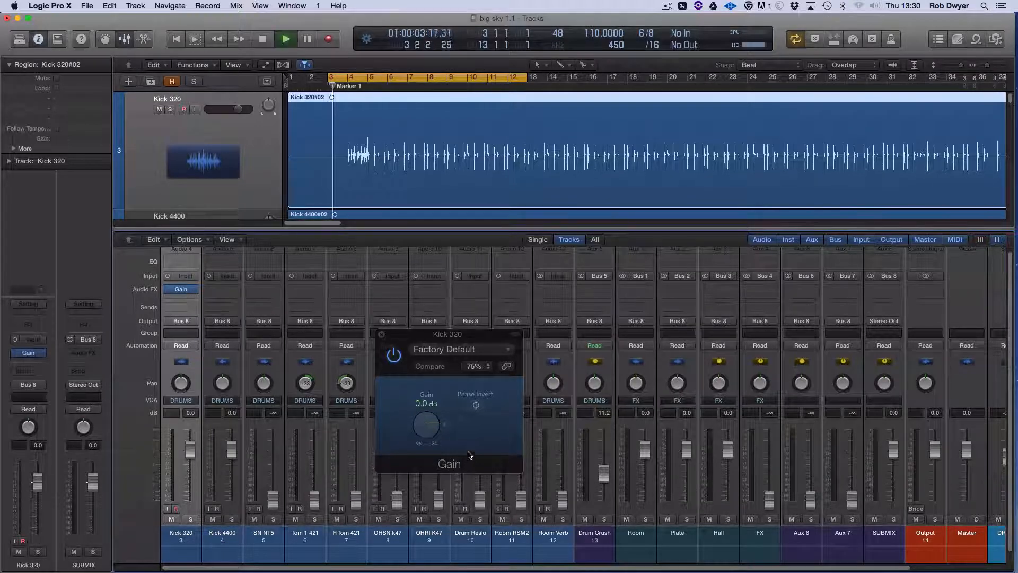
pyautogui.click(477, 405)
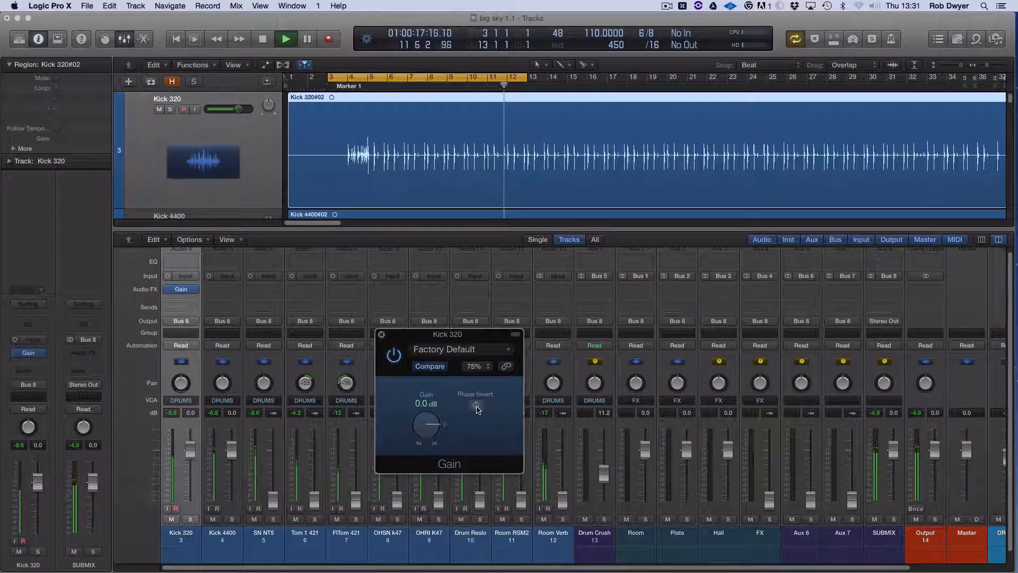
pyautogui.press('space')
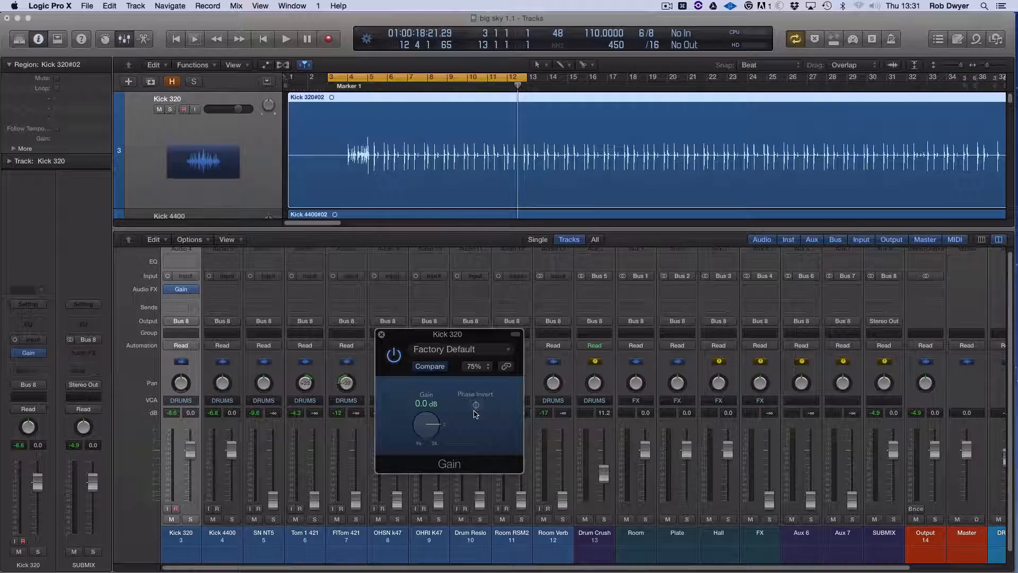
# Step: Close the Gain window and remove the plug-in from the Kick 320 channel
pyautogui.click(381, 335)
pyautogui.click(195, 290)
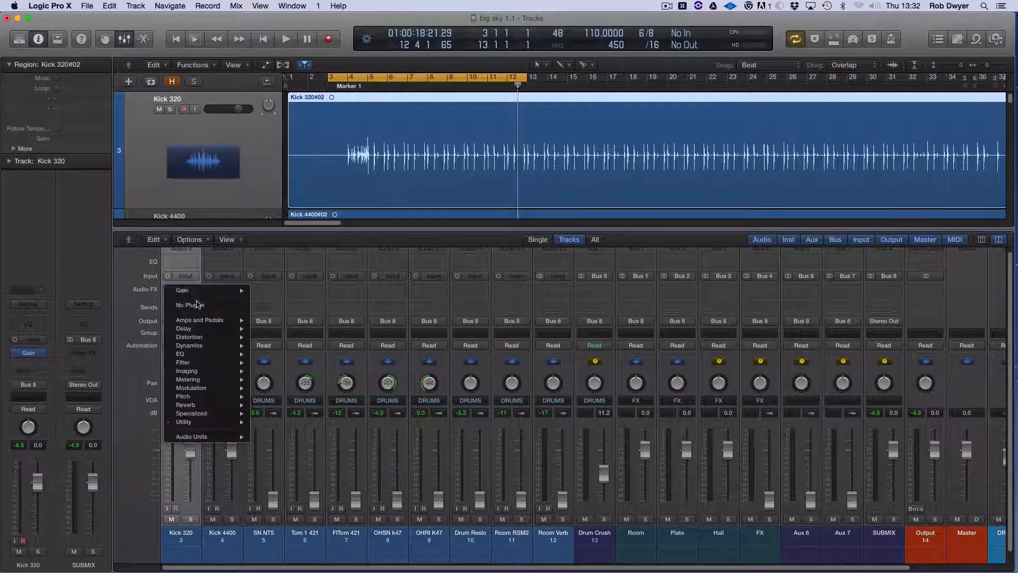
pyautogui.click(194, 305)
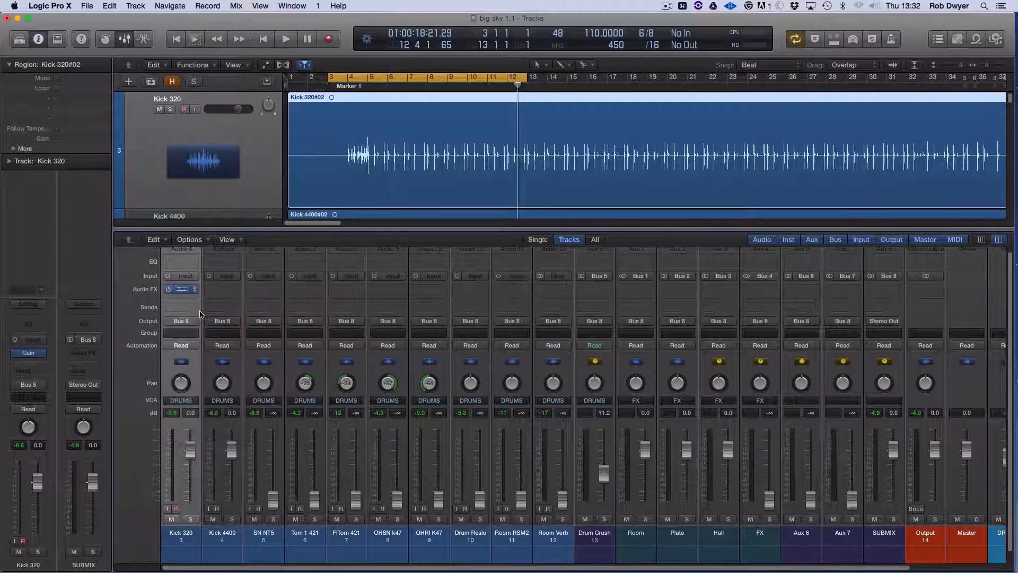
# Step: Add a Channel EQ to Kick 320 and audition the track with the Kick 4400 channel muted
pyautogui.click(186, 266)
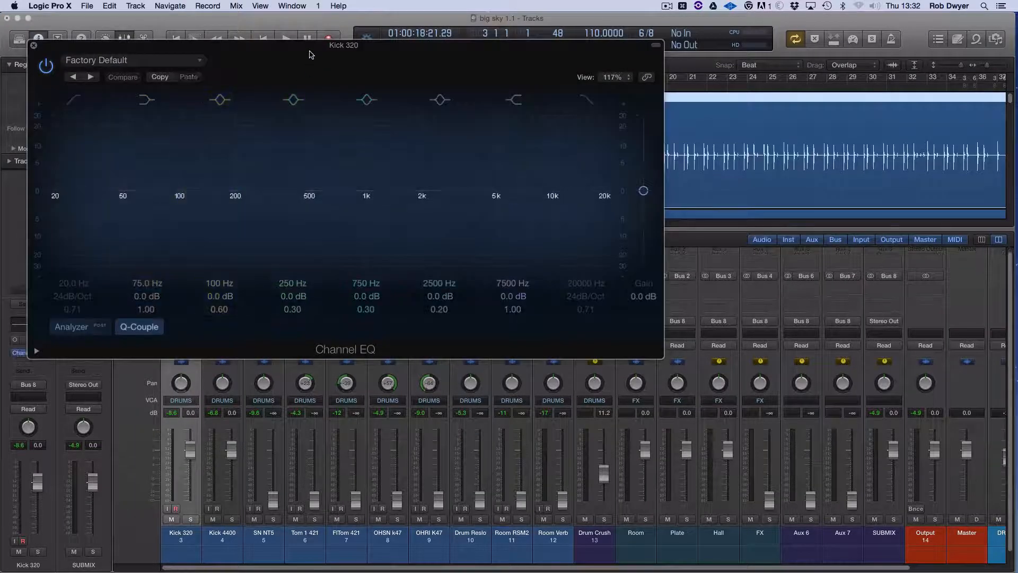
pyautogui.moveTo(311, 50); pyautogui.dragTo(526, 70)
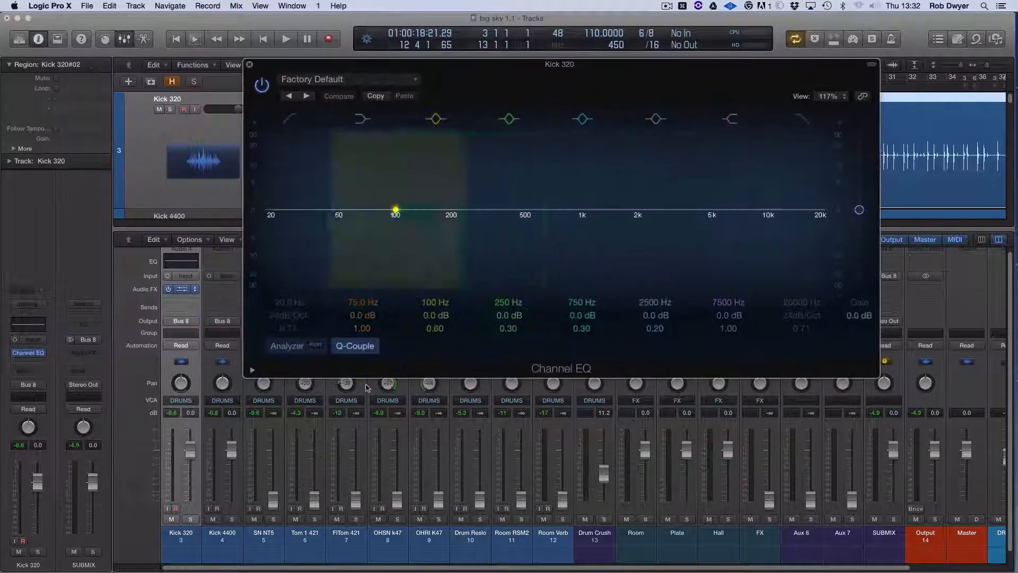
pyautogui.click(213, 520)
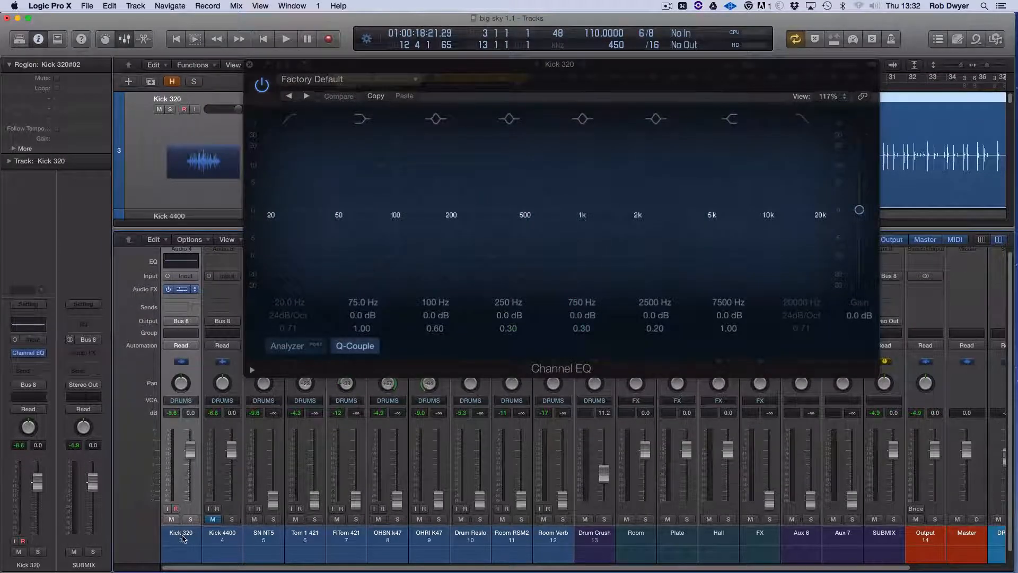
pyautogui.moveTo(368, 67); pyautogui.dragTo(374, 163)
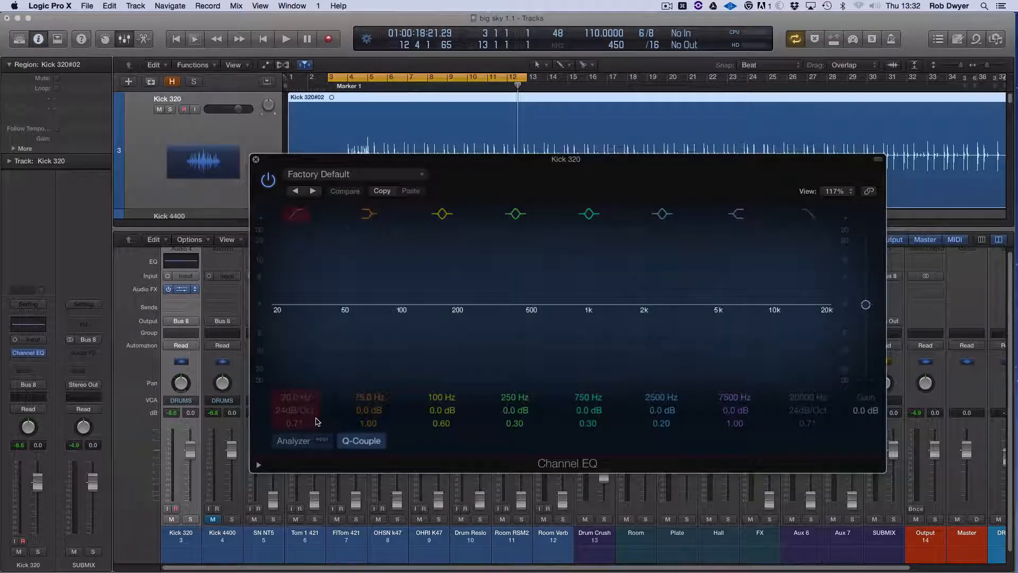
pyautogui.press('space')
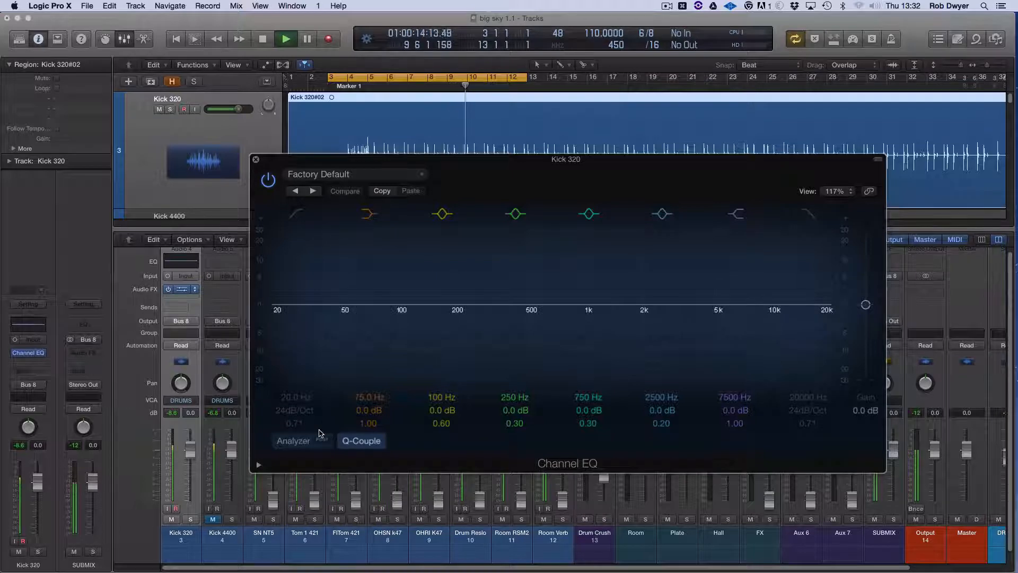
pyautogui.press('space')
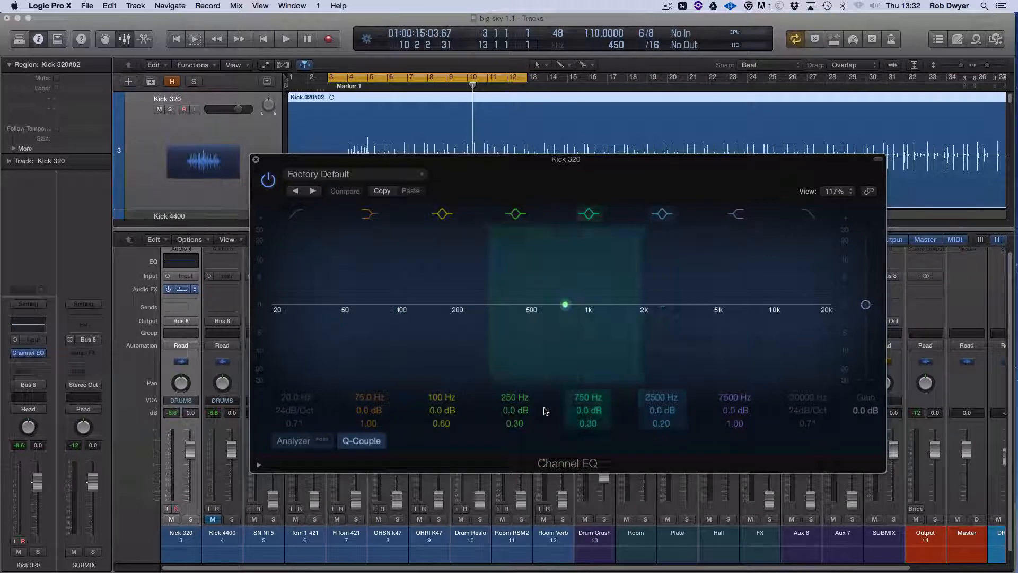
# Step: Boost the EQ's 250 Hz band by +13.0 dB, with its frequency at 260 Hz and a Q of 0.57
pyautogui.moveTo(446, 410)
pyautogui.mouseDown()
pyautogui.moveTo(445, 401)
pyautogui.moveTo(445, 412)
pyautogui.mouseUp()
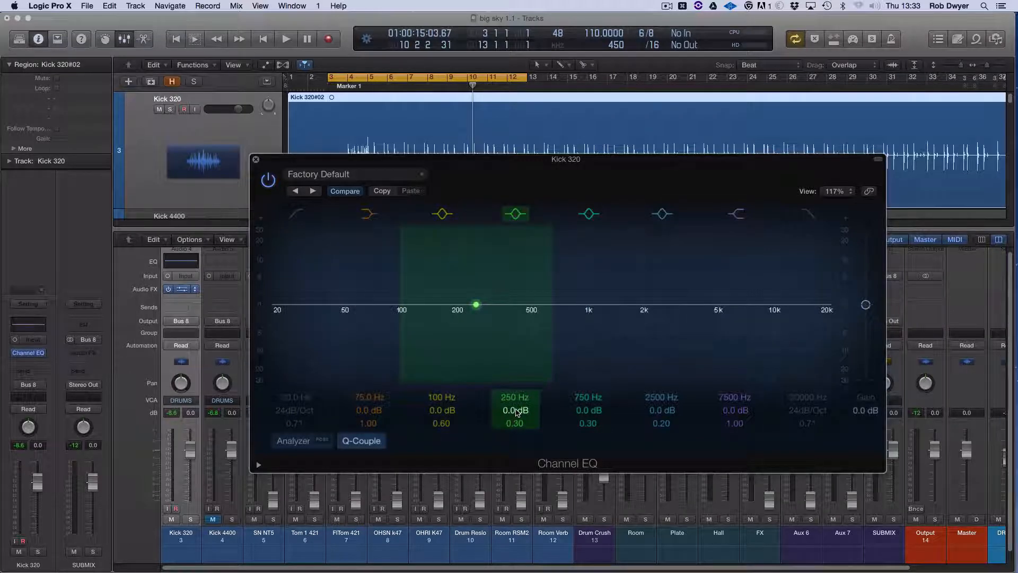
pyautogui.moveTo(514, 414); pyautogui.dragTo(514, 379)
pyautogui.moveTo(514, 423); pyautogui.dragTo(513, 394)
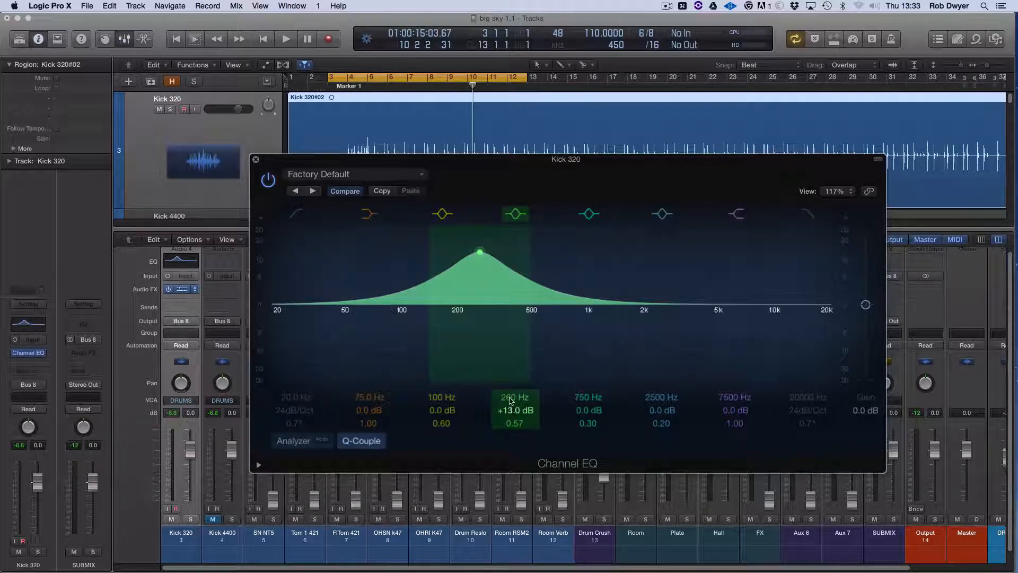
# Step: Compare the boosted band bypassed and enabled during playback, and sweep its frequency up to 350 Hz
pyautogui.click(514, 214)
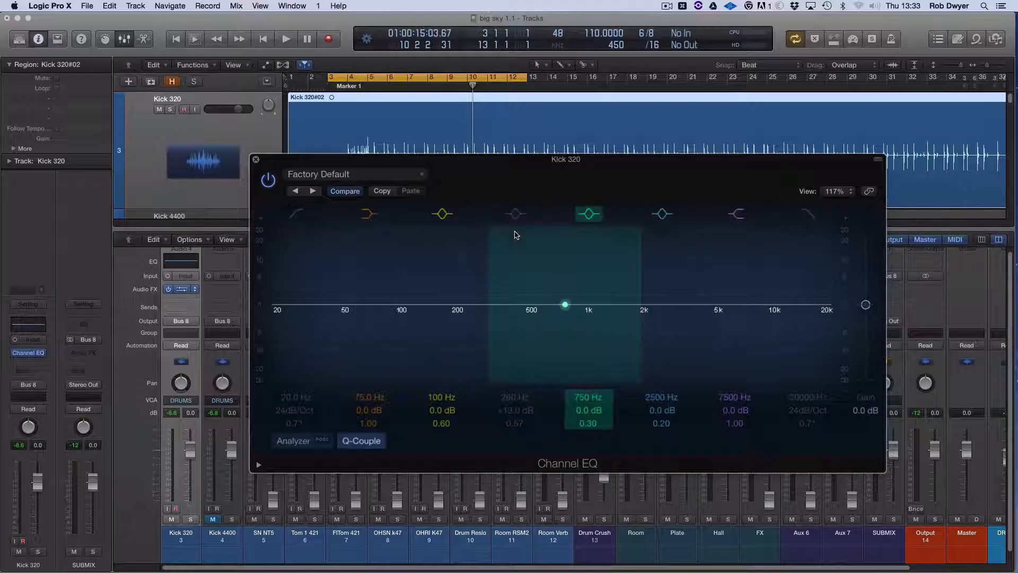
pyautogui.press('space')
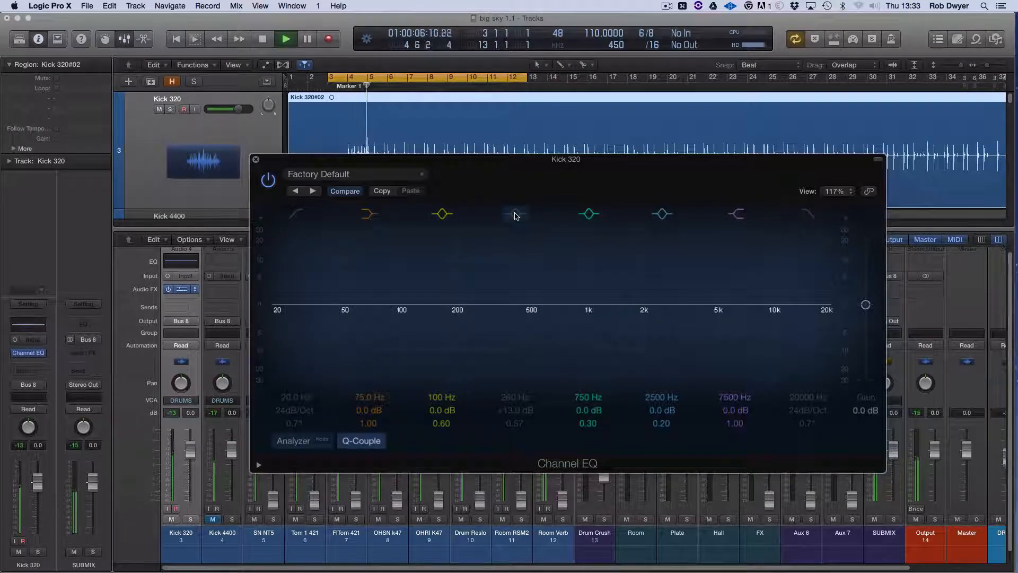
pyautogui.click(515, 214)
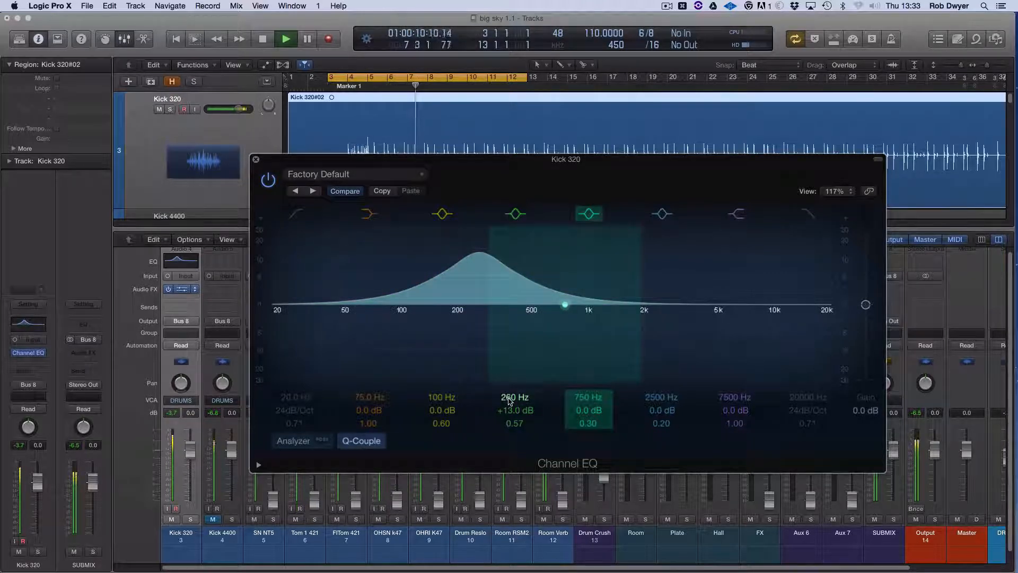
pyautogui.moveTo(508, 397); pyautogui.dragTo(508, 383)
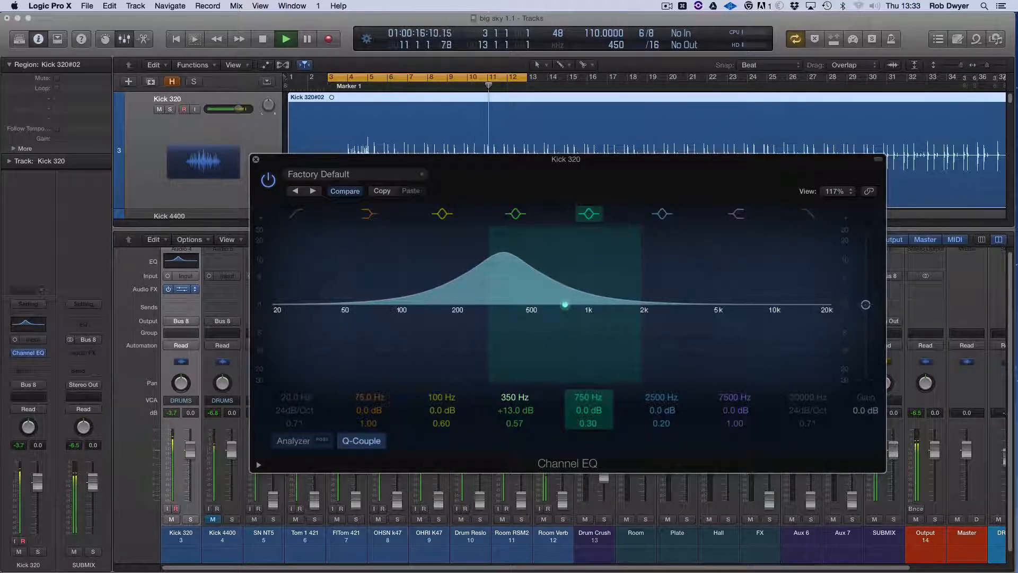
pyautogui.press('space')
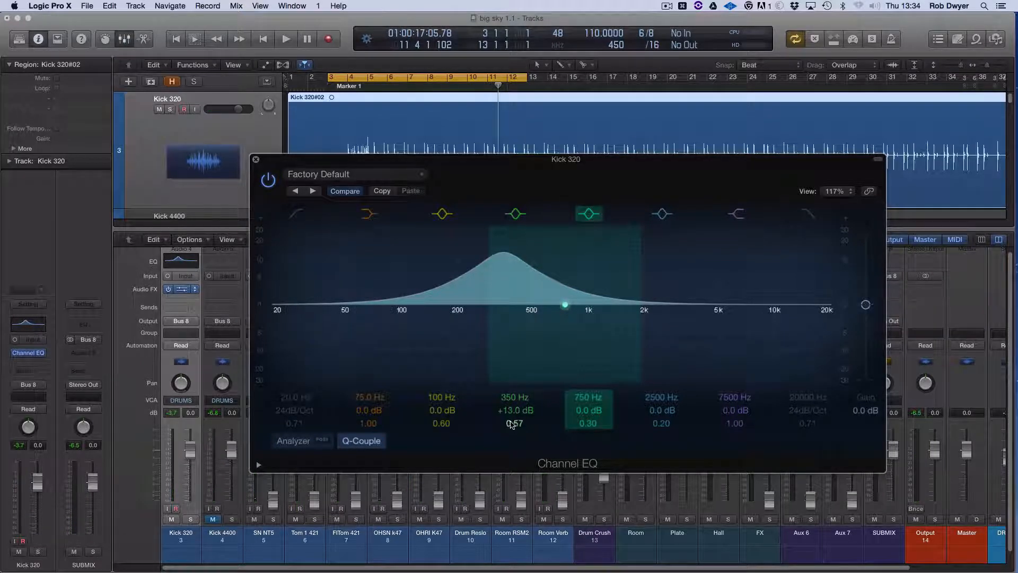
# Step: Turn the 350 Hz band into a cut of -4.5 dB with a Q of 0.79
pyautogui.moveTo(512, 424)
pyautogui.mouseDown()
pyautogui.moveTo(512, 411)
pyautogui.moveTo(514, 421)
pyautogui.mouseUp()
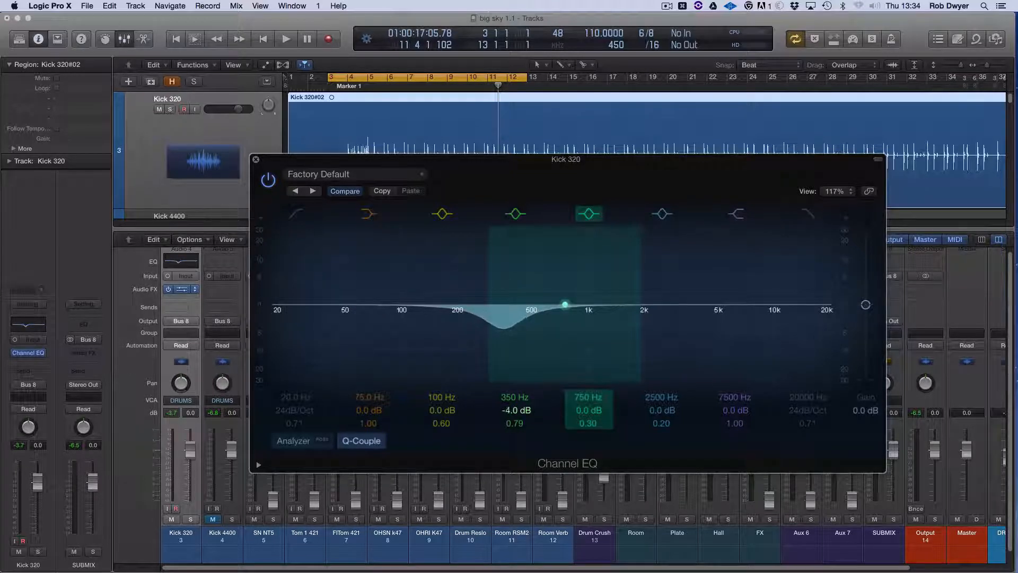
pyautogui.moveTo(508, 415); pyautogui.dragTo(508, 426)
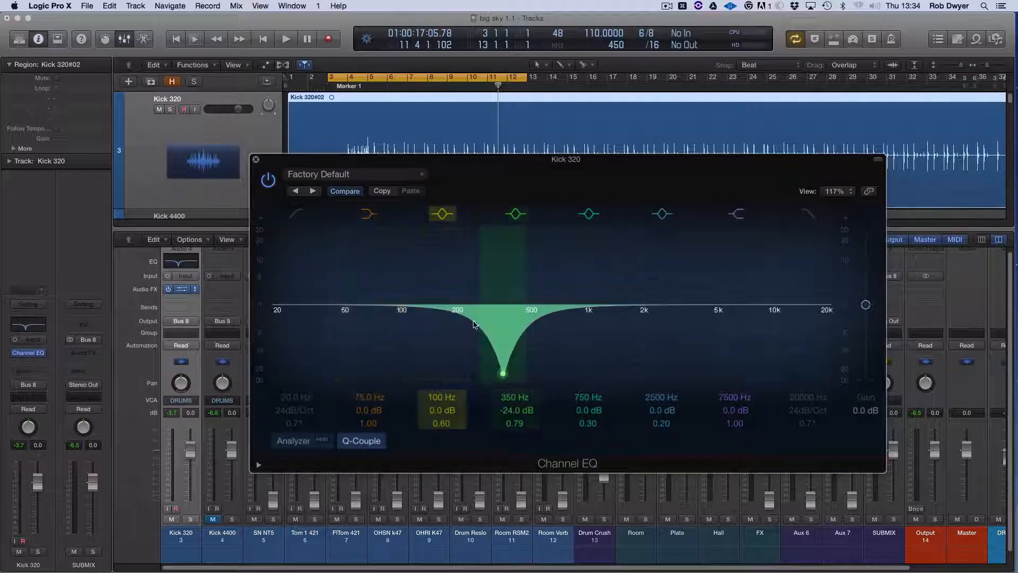
pyautogui.moveTo(512, 416); pyautogui.dragTo(512, 400)
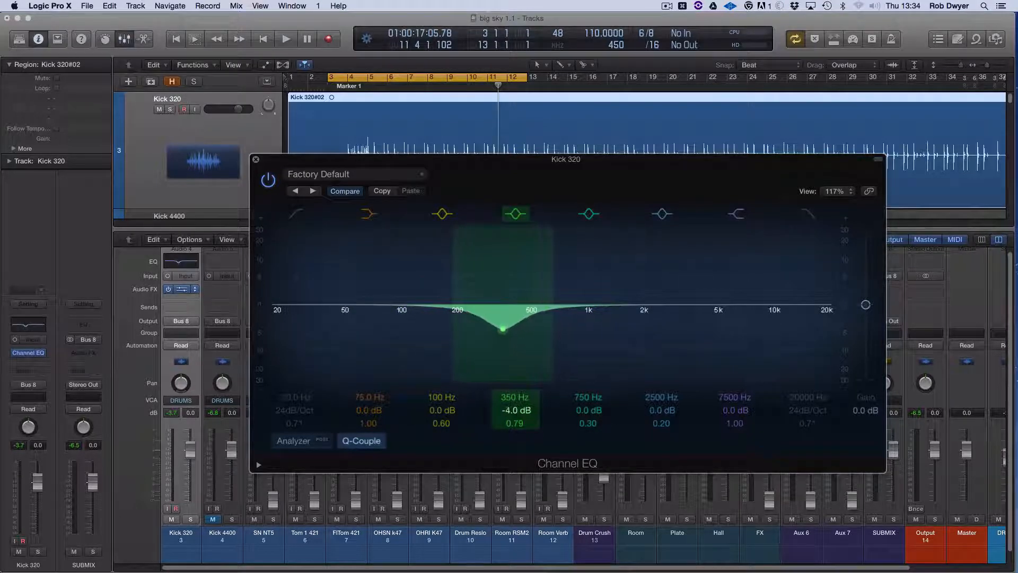
pyautogui.doubleClick(508, 413)
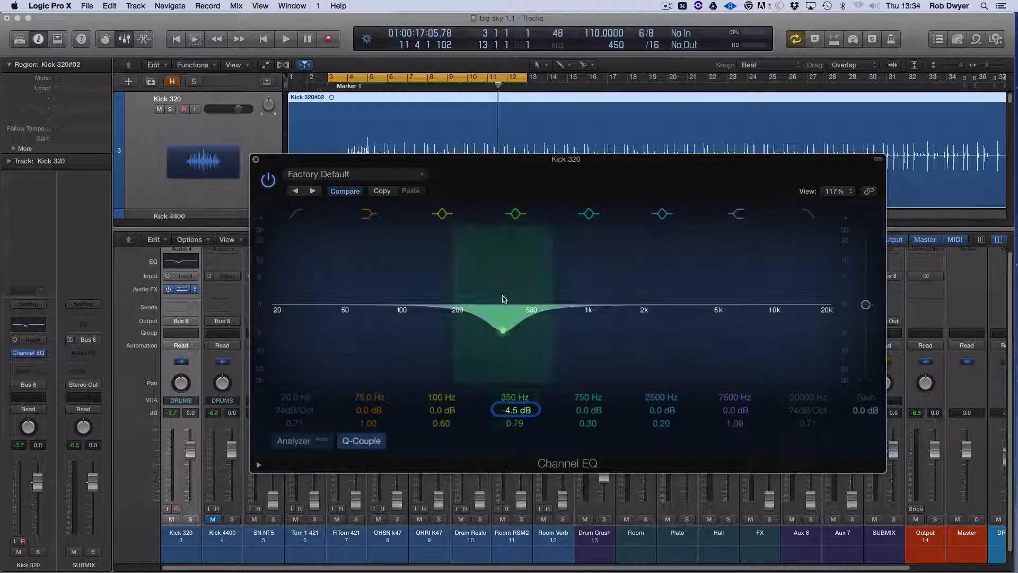
# Step: Compare the kick sound with the 350 Hz cut bypassed and enabled during playback, leaving the band enabled
pyautogui.press('space')
pyautogui.click(515, 213)
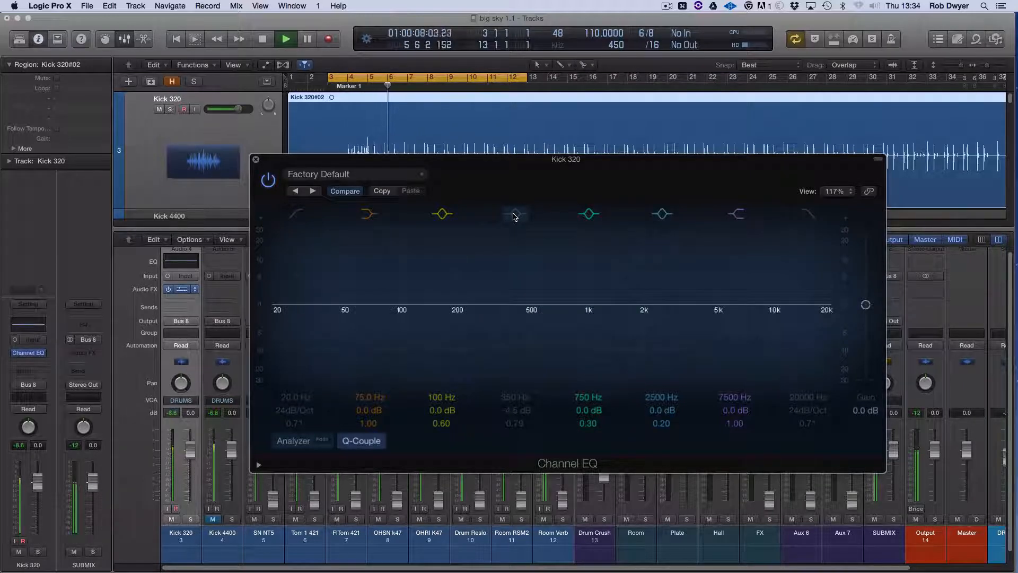
pyautogui.click(514, 214)
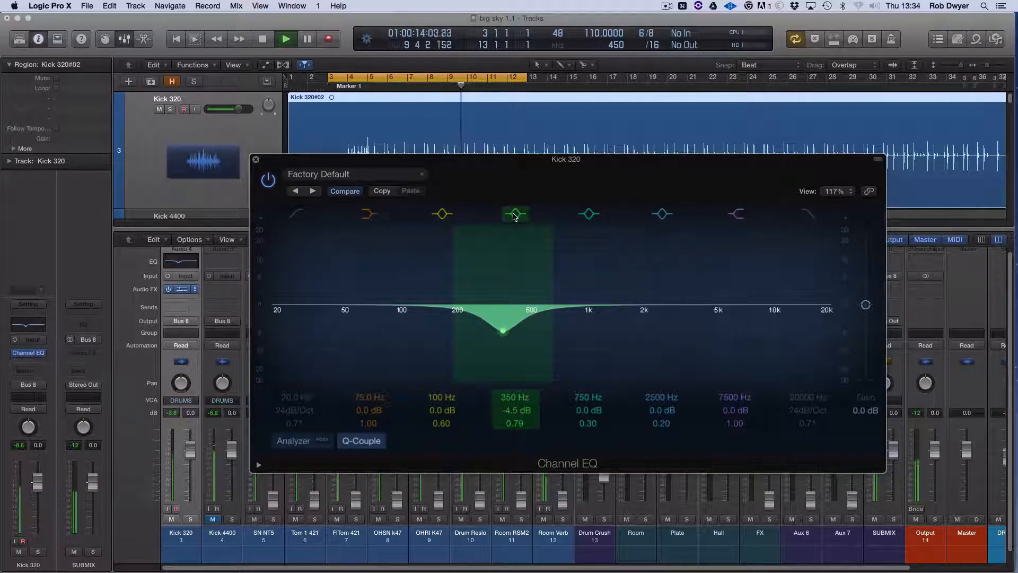
pyautogui.click(514, 214)
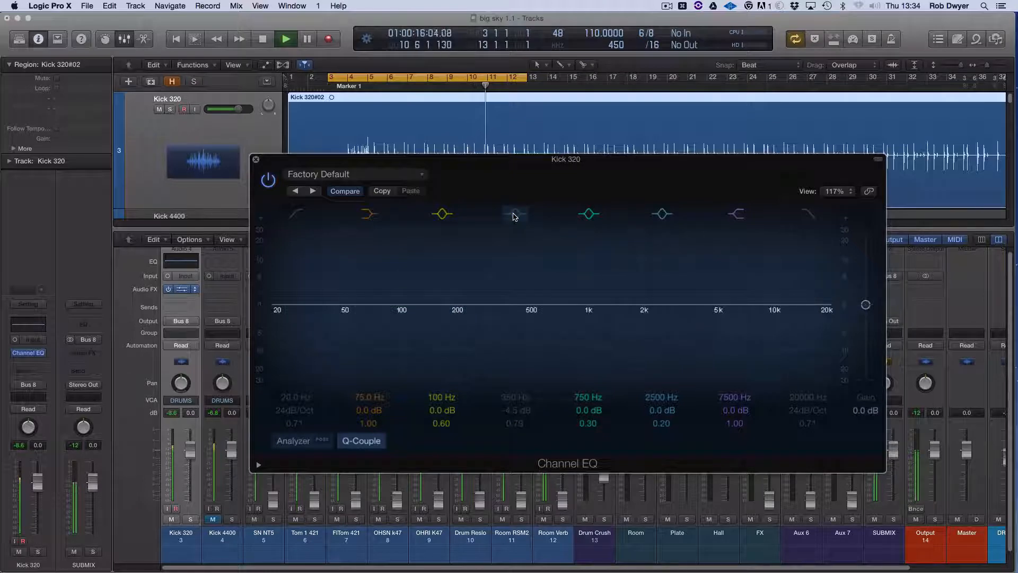
pyautogui.click(514, 214)
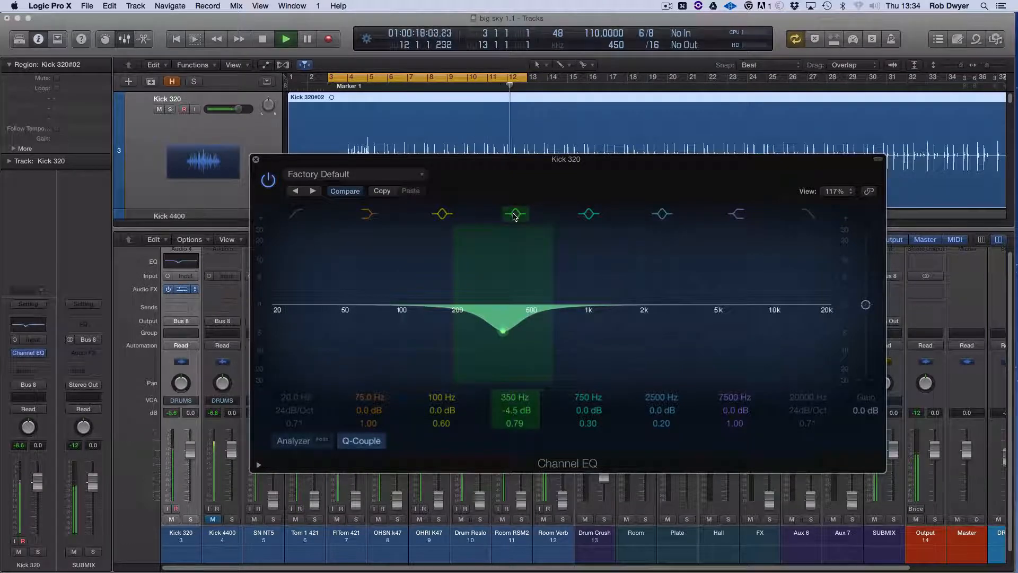
pyautogui.press('space')
pyautogui.click(516, 213)
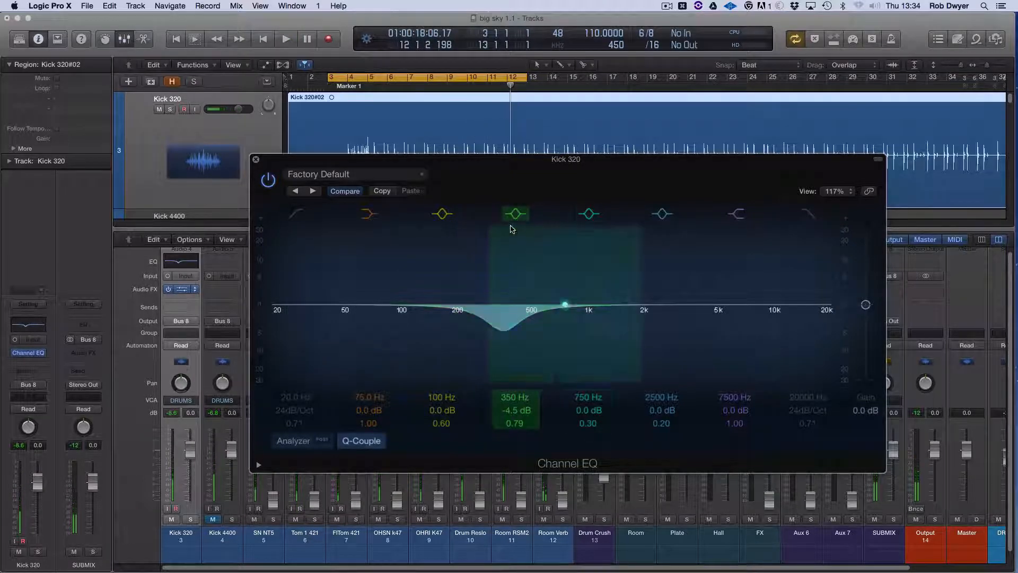
pyautogui.click(515, 214)
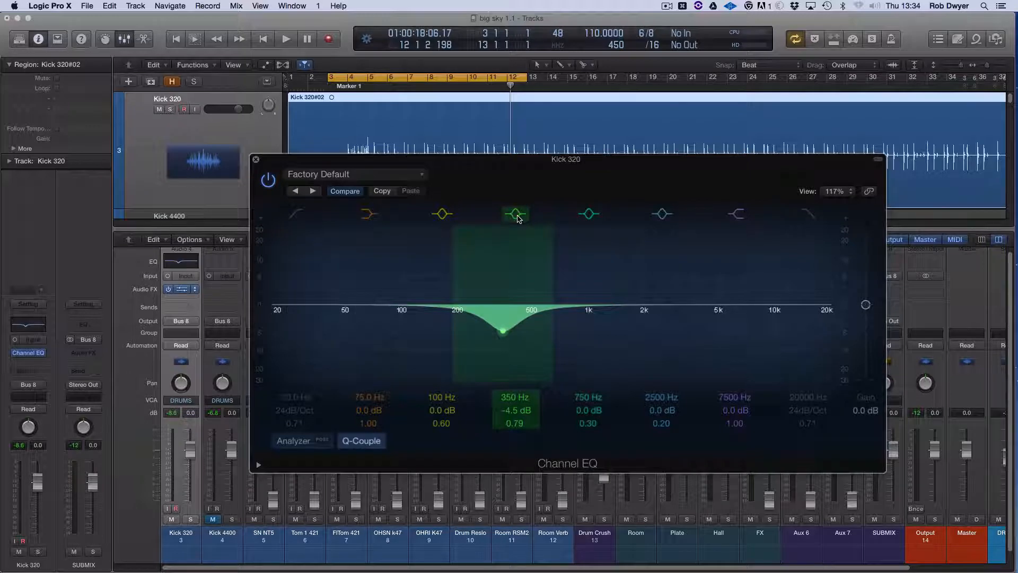
pyautogui.click(517, 215)
pyautogui.press('space')
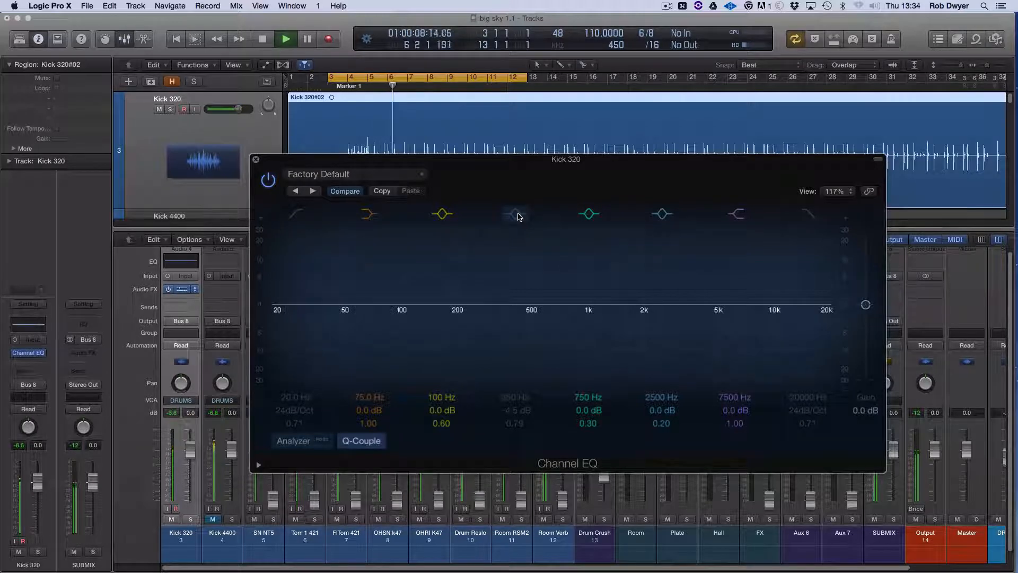
pyautogui.click(517, 215)
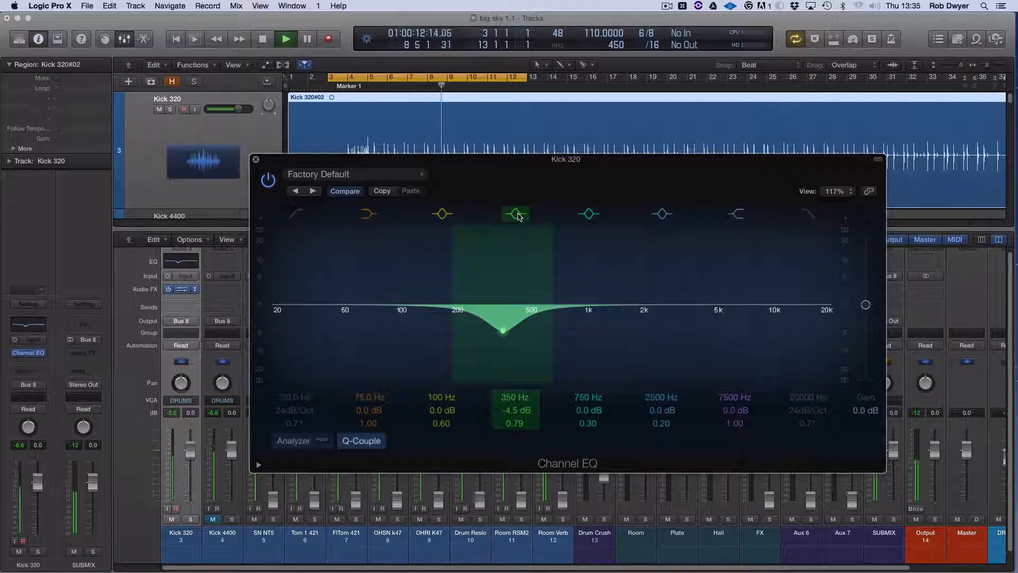
# Step: Recheck the 350 Hz cut bypassed and enabled during playback, and lower its frequency to 330 Hz
pyautogui.click(517, 215)
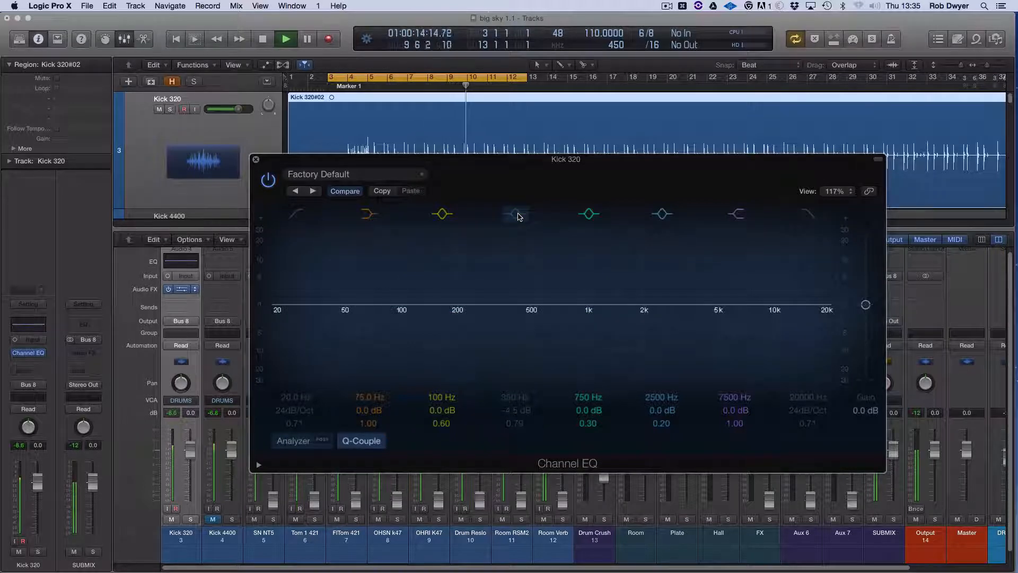
pyautogui.click(517, 215)
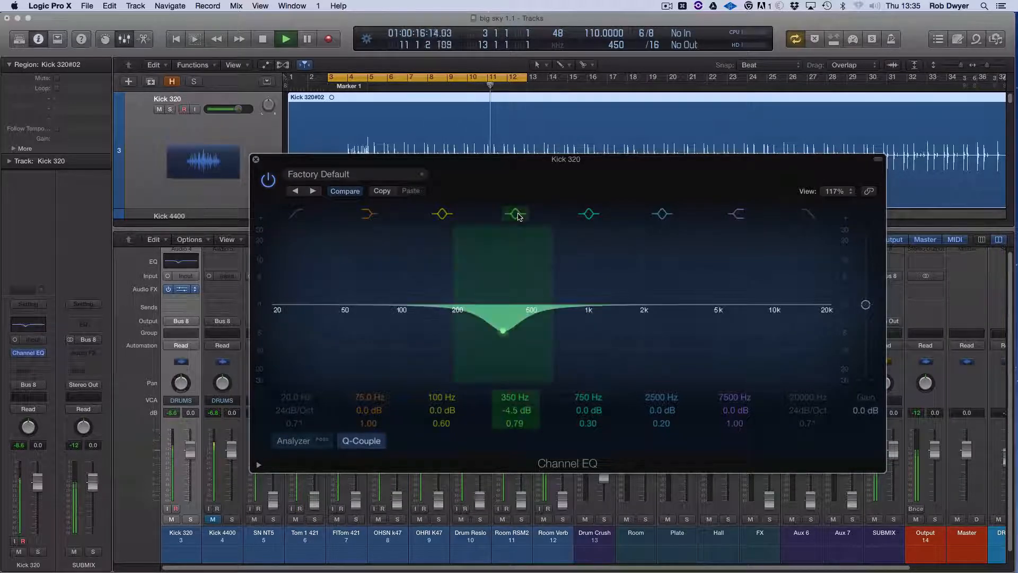
pyautogui.press('space')
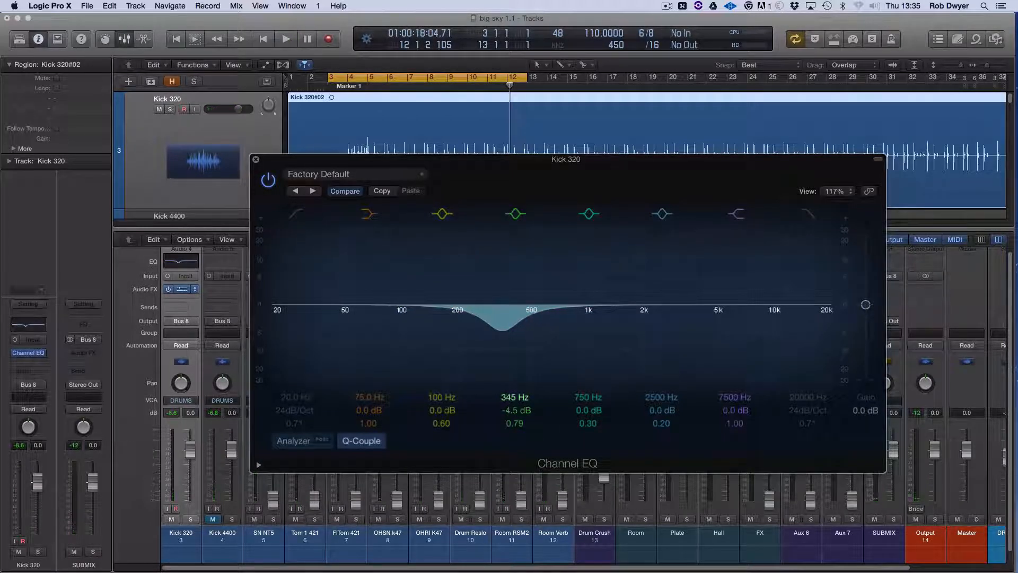
pyautogui.moveTo(514, 397); pyautogui.dragTo(515, 401)
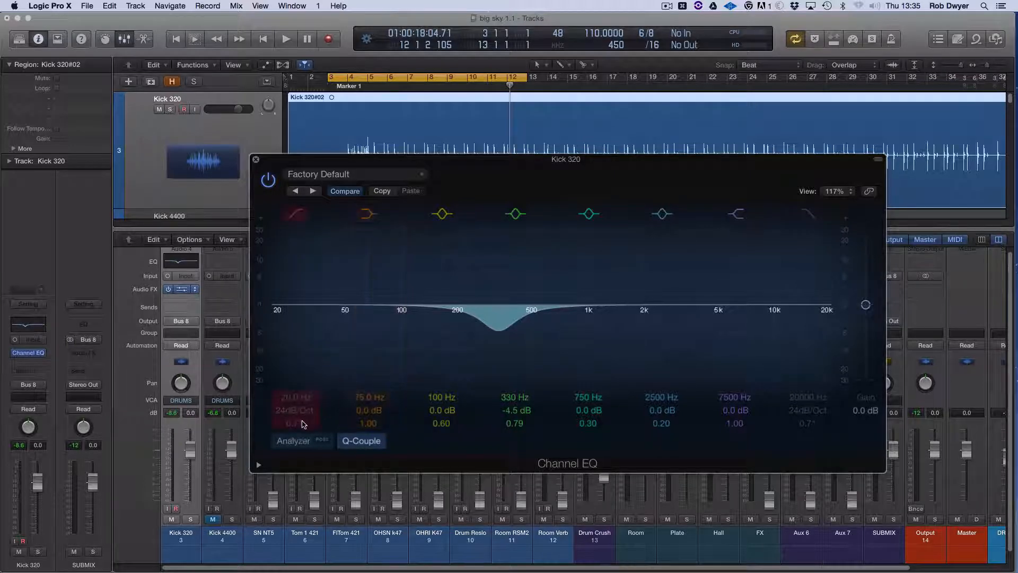
# Step: Enable the low cut filter at 40 Hz and compare the kick with the filter bypassed and enabled during playback
pyautogui.click(296, 216)
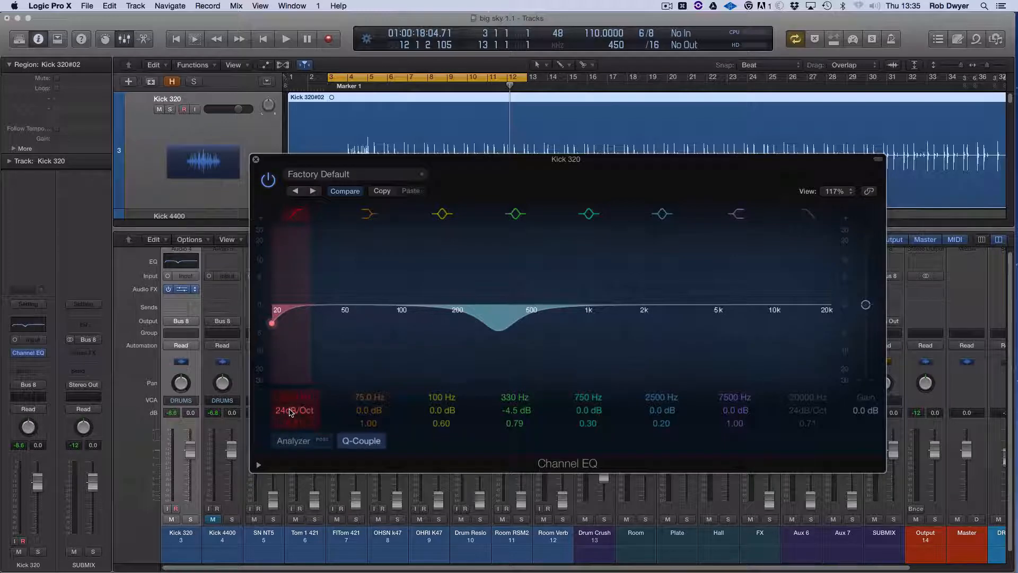
pyautogui.moveTo(296, 396); pyautogui.dragTo(295, 377)
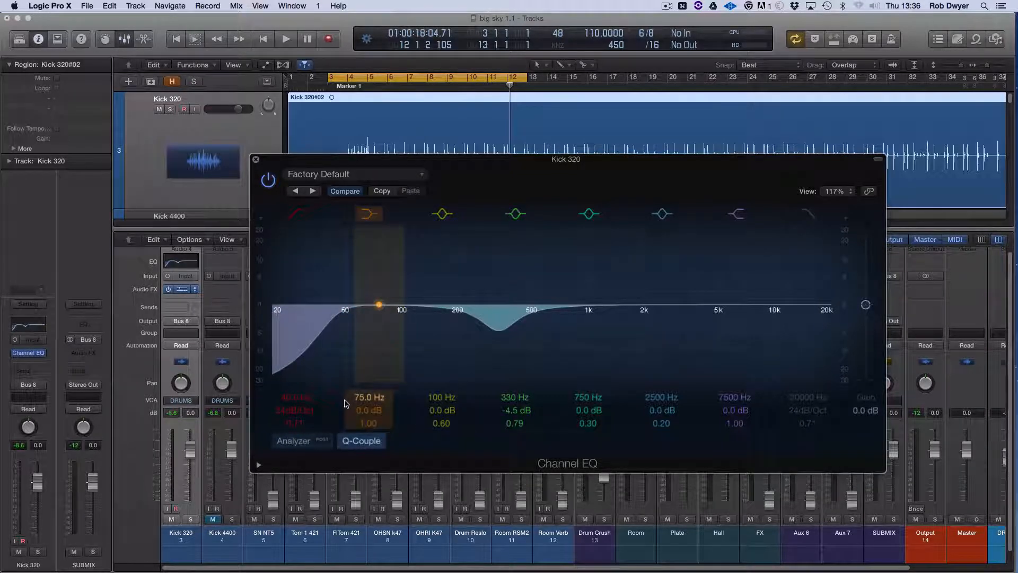
pyautogui.press('space')
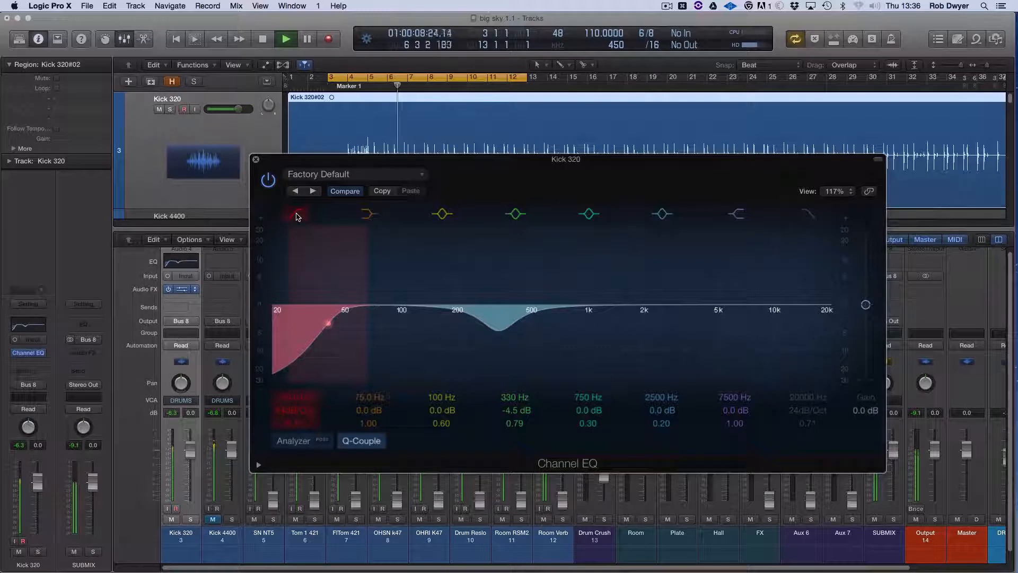
pyautogui.click(297, 216)
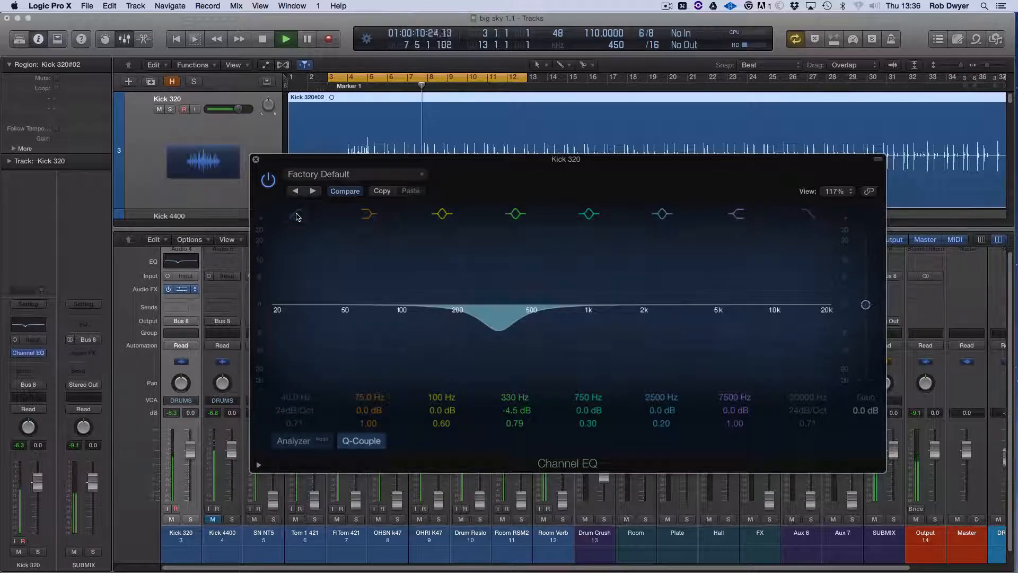
pyautogui.click(297, 215)
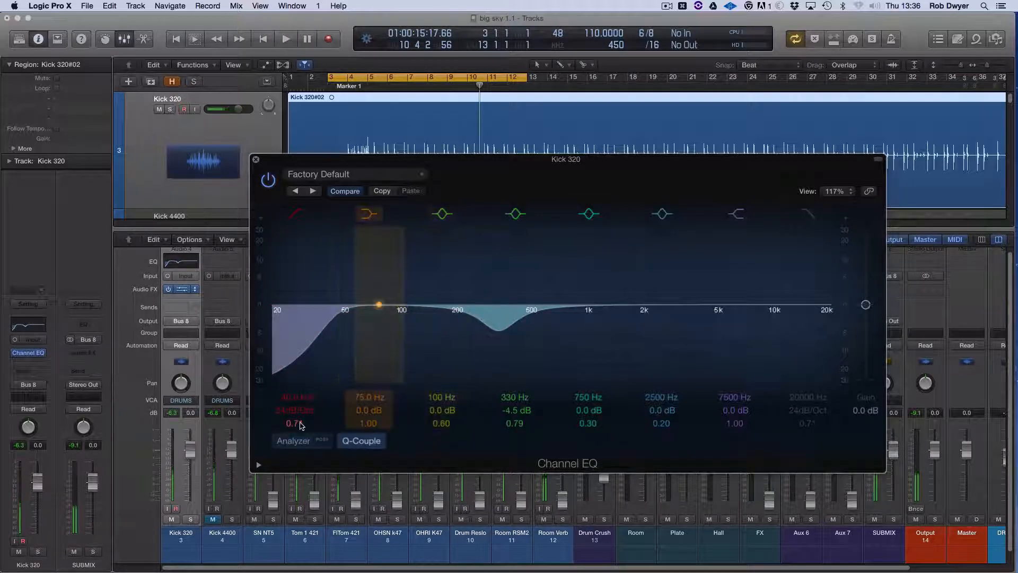
# Step: Set the low cut filter's Q to 0.93 and compare it bypassed and enabled during playback, leaving it enabled
pyautogui.moveTo(300, 425); pyautogui.dragTo(300, 413)
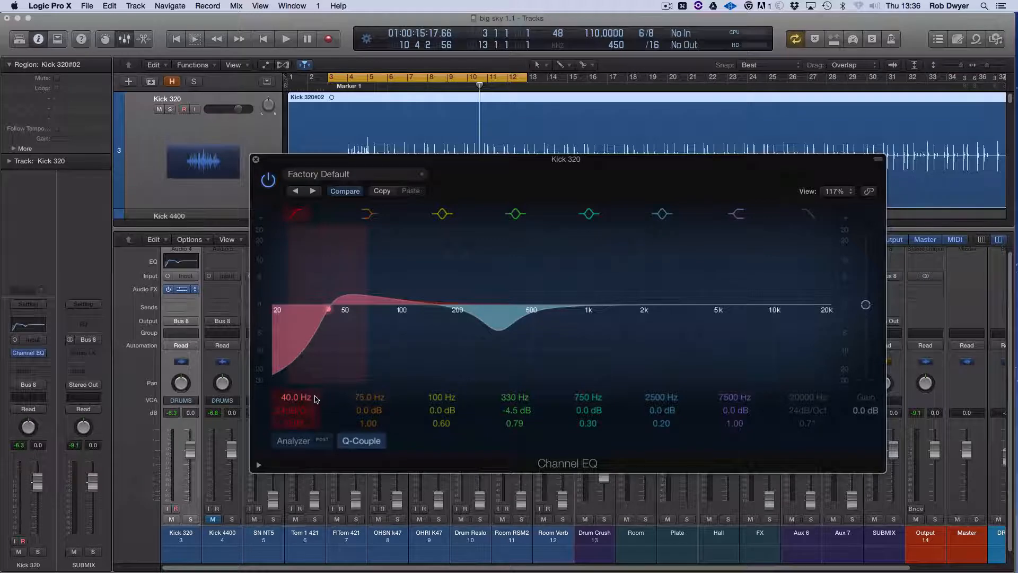
pyautogui.click(290, 215)
pyautogui.press('space')
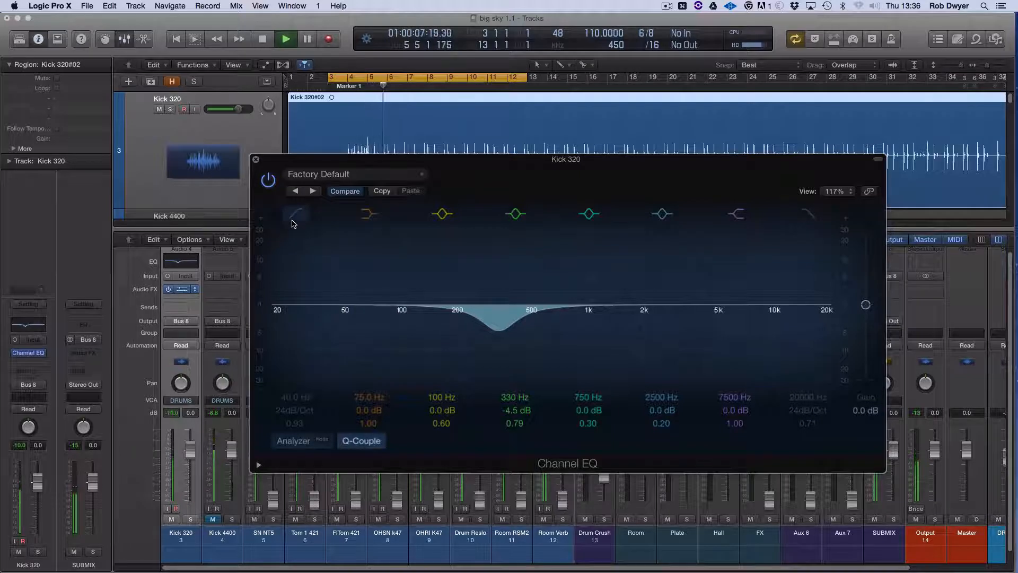
pyautogui.click(293, 215)
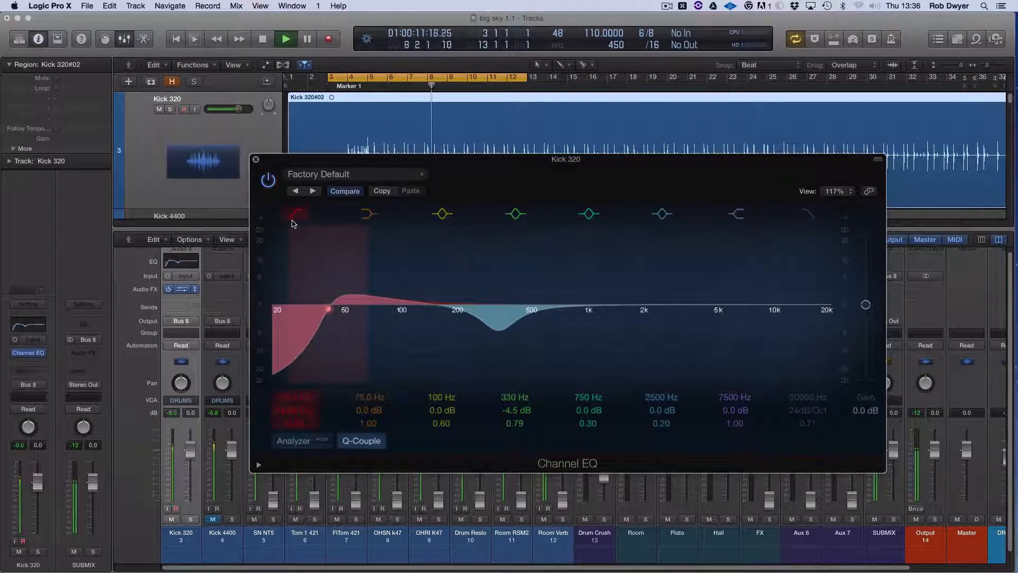
pyautogui.click(293, 215)
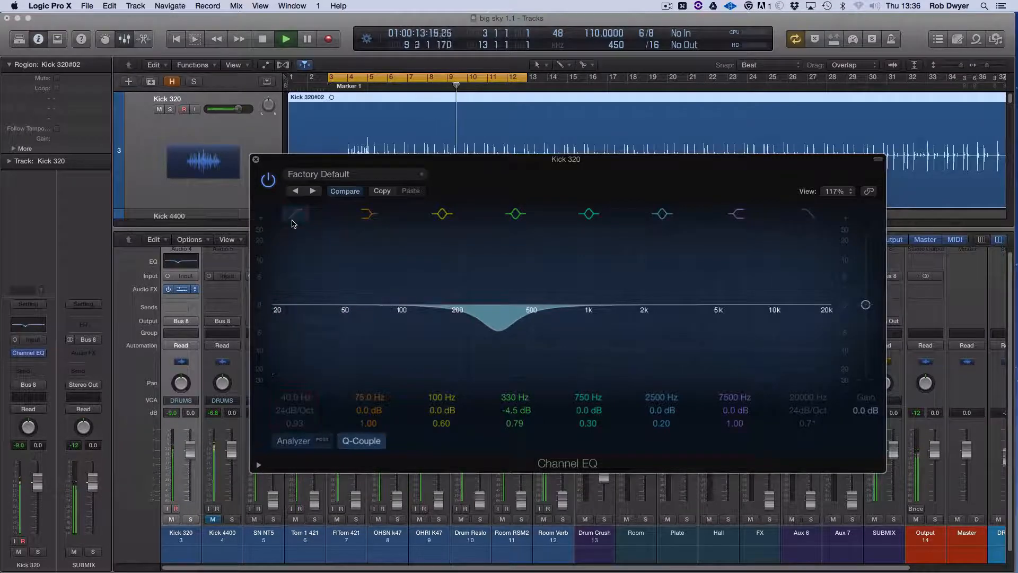
pyautogui.click(293, 215)
pyautogui.press('space')
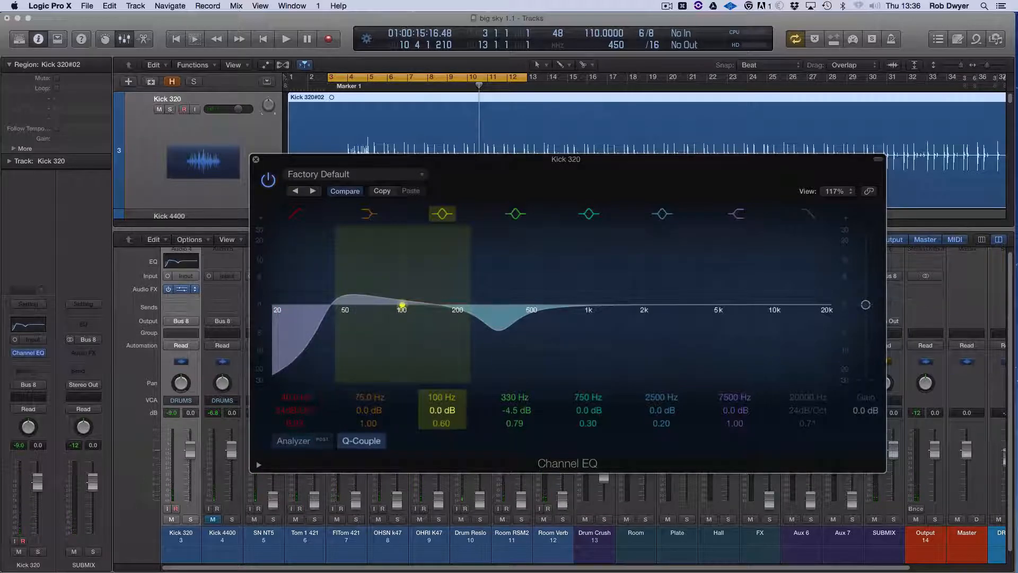
# Step: Boost the 100 Hz band by +2.5 dB at 65 Hz with a Q of 0.88, and compare it bypassed and enabled during playback
pyautogui.moveTo(442, 410)
pyautogui.mouseDown()
pyautogui.moveTo(439, 398)
pyautogui.moveTo(444, 421)
pyautogui.moveTo(441, 411)
pyautogui.mouseUp()
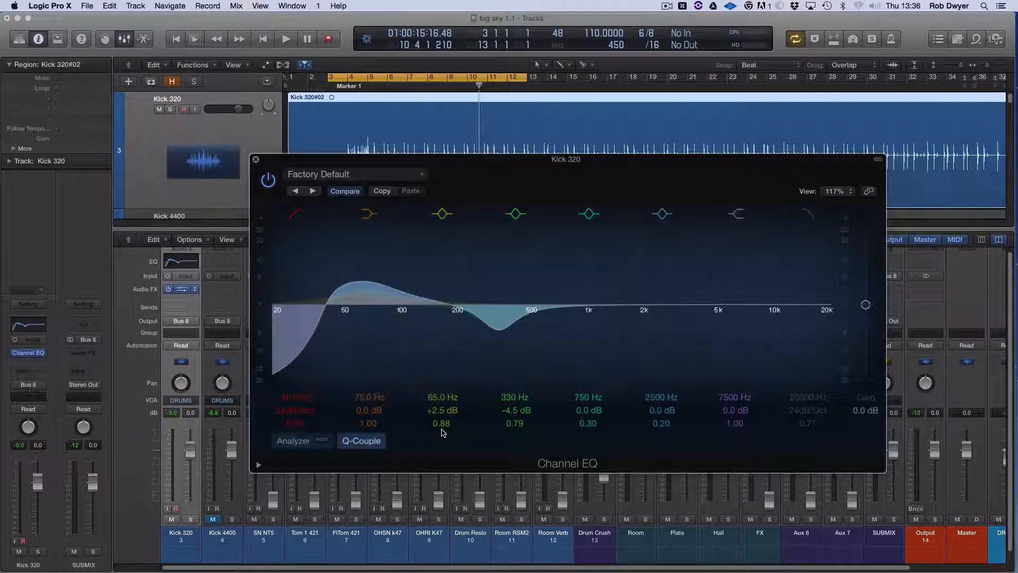
pyautogui.press('space')
pyautogui.click(444, 214)
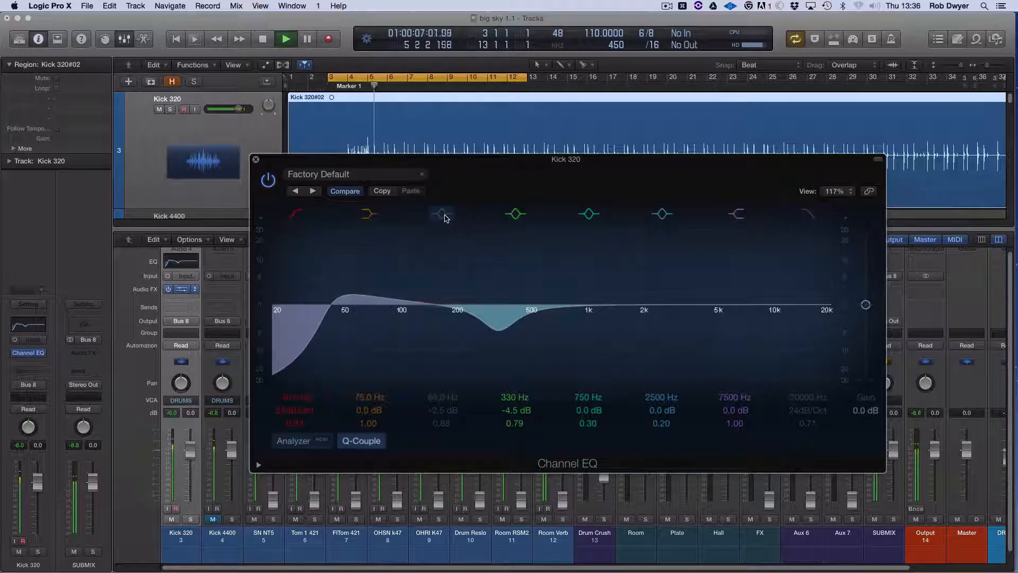
pyautogui.click(445, 218)
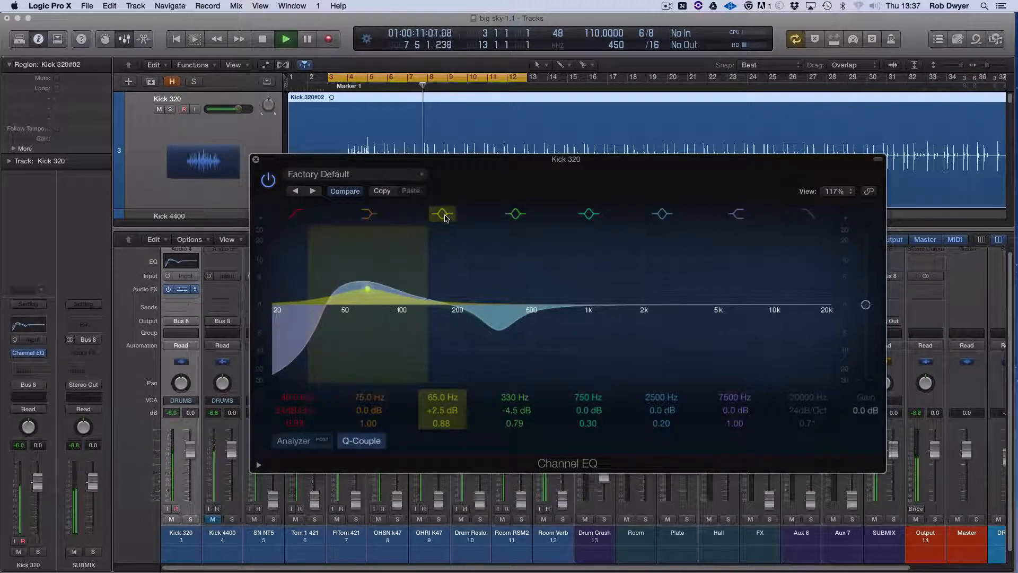
pyautogui.click(445, 217)
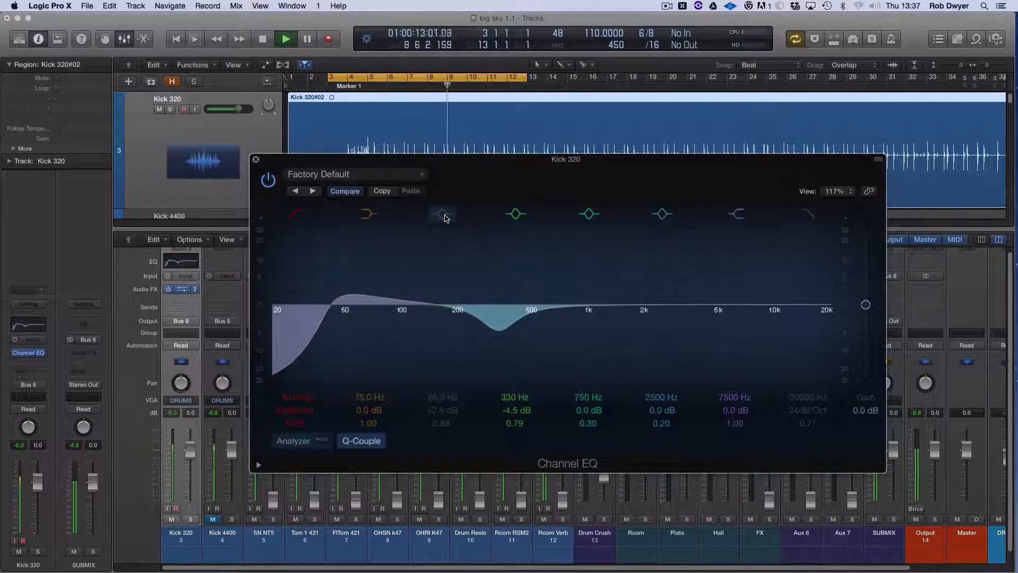
pyautogui.click(445, 217)
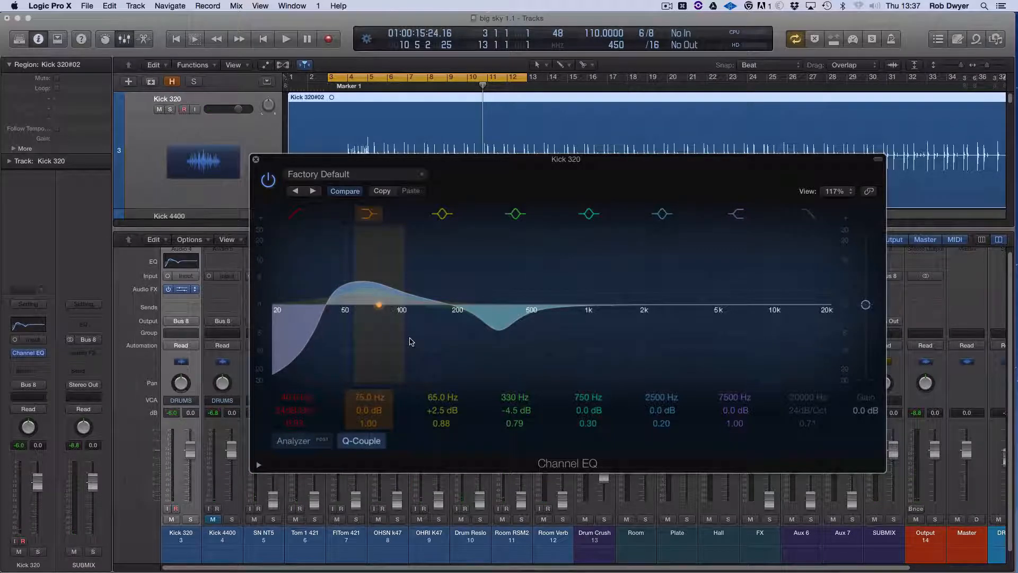
# Step: Boost the 2500 Hz band by +6.5 dB with a Q of 0.46, and raise its frequency to 3000 Hz during playback
pyautogui.moveTo(661, 424); pyautogui.dragTo(661, 414)
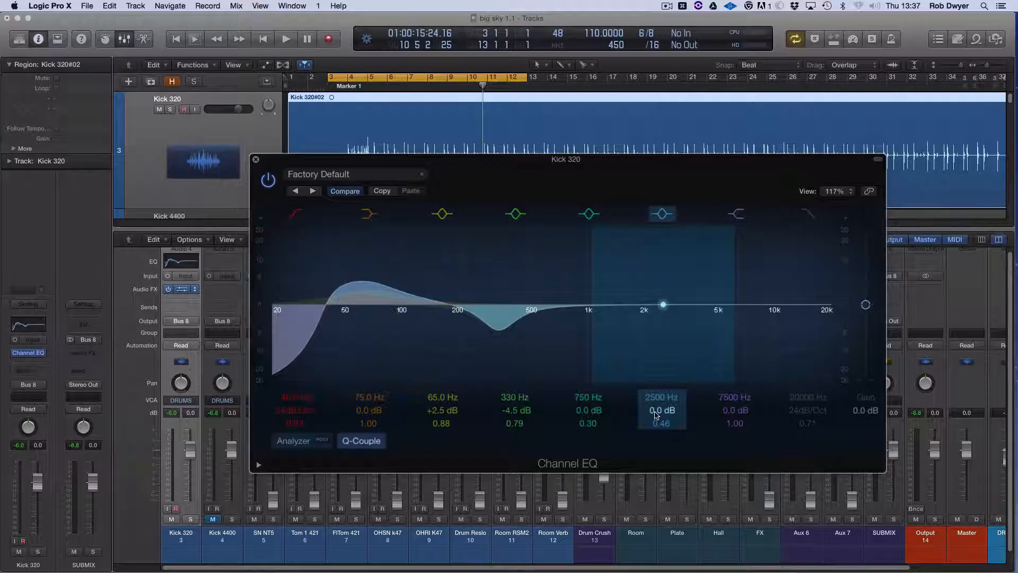
pyautogui.moveTo(656, 414)
pyautogui.mouseDown()
pyautogui.moveTo(656, 400)
pyautogui.moveTo(653, 419)
pyautogui.mouseUp()
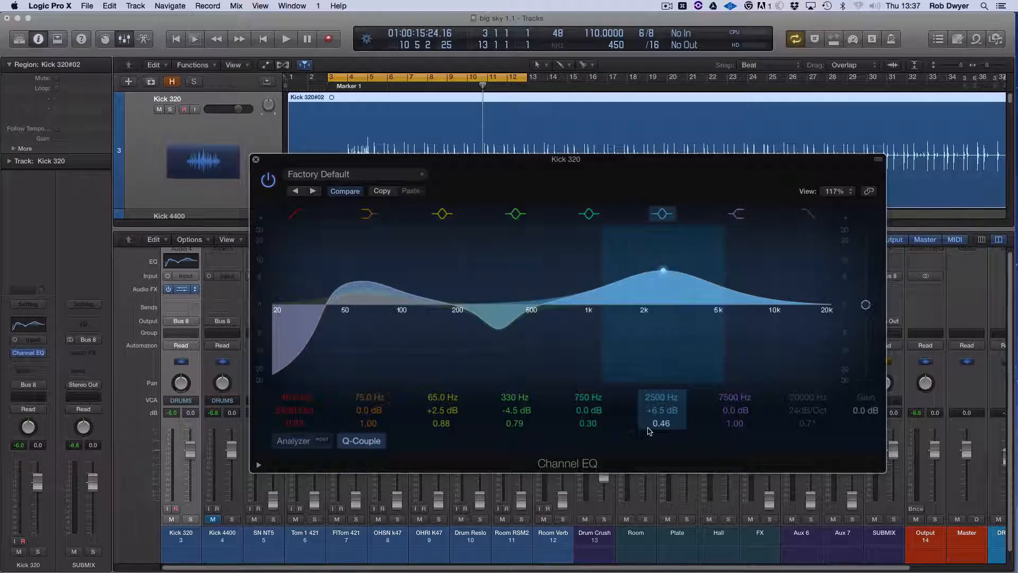
pyautogui.press('space')
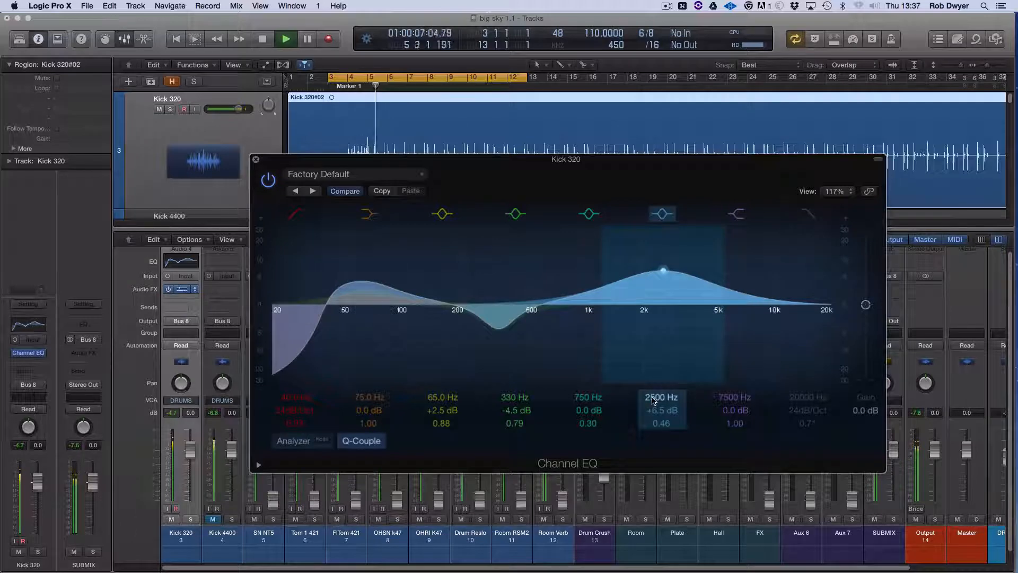
pyautogui.moveTo(652, 402); pyautogui.dragTo(653, 390)
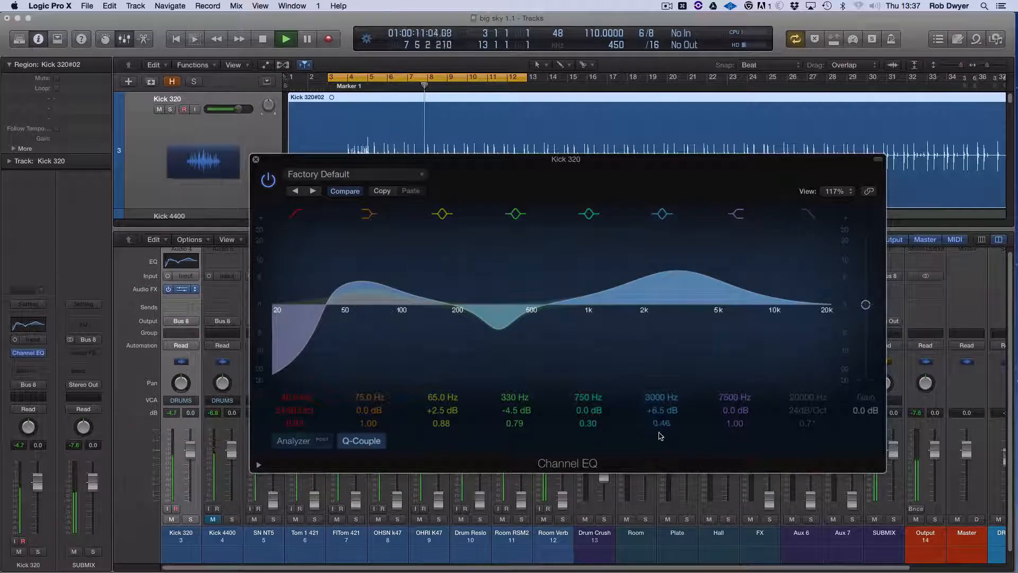
# Step: Narrow the boosted upper-mid band to a Q of 0.98 at 3050 Hz and reduce its gain to +2.0 dB
pyautogui.moveTo(660, 424); pyautogui.dragTo(661, 398)
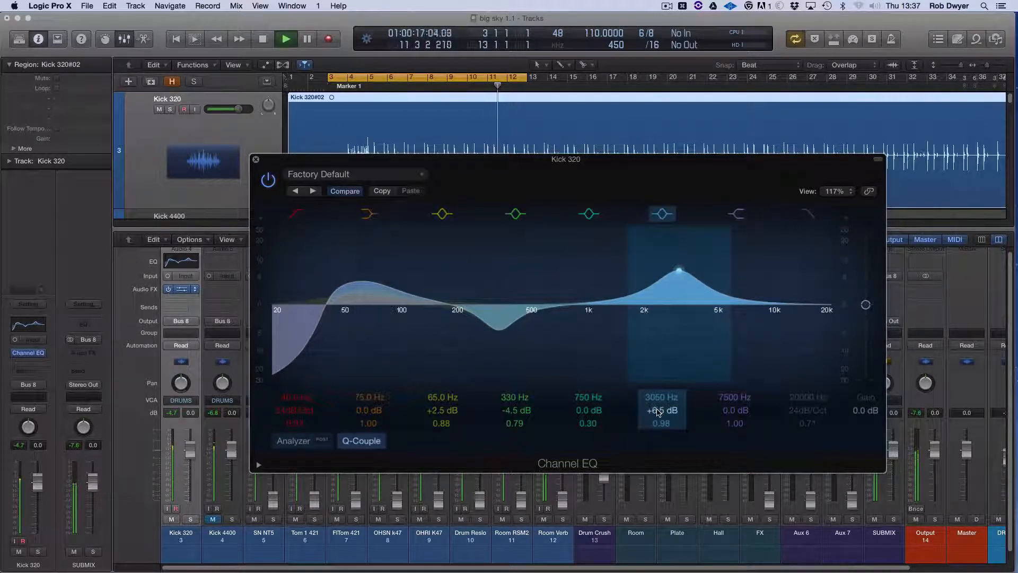
pyautogui.moveTo(657, 413); pyautogui.dragTo(657, 426)
pyautogui.press('space')
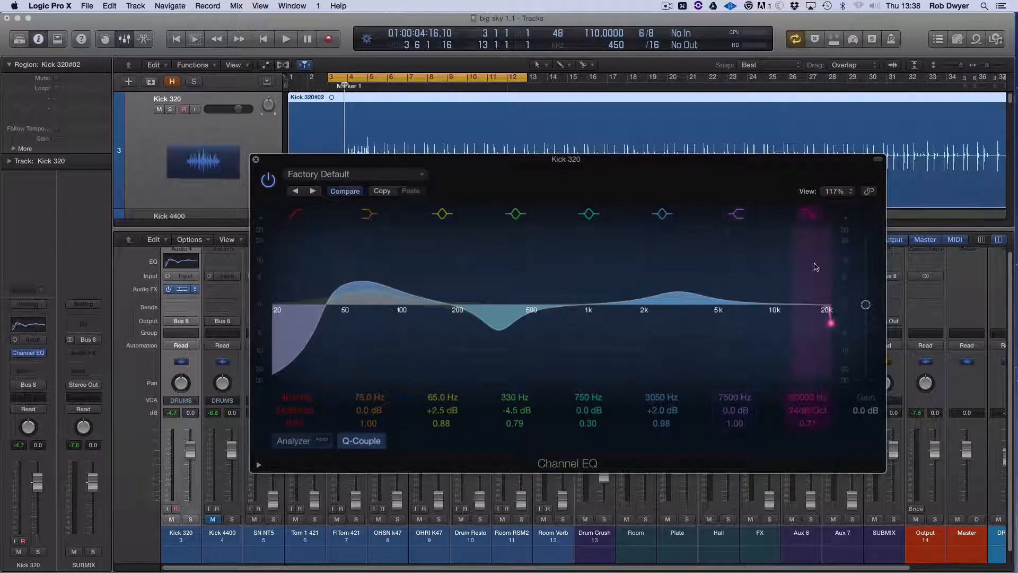
# Step: Set the high cut filter to 11800 Hz with a 48 dB/Oct slope, and compare it bypassed and enabled during playback
pyautogui.moveTo(807, 410)
pyautogui.mouseDown()
pyautogui.moveTo(808, 400)
pyautogui.moveTo(807, 417)
pyautogui.mouseUp()
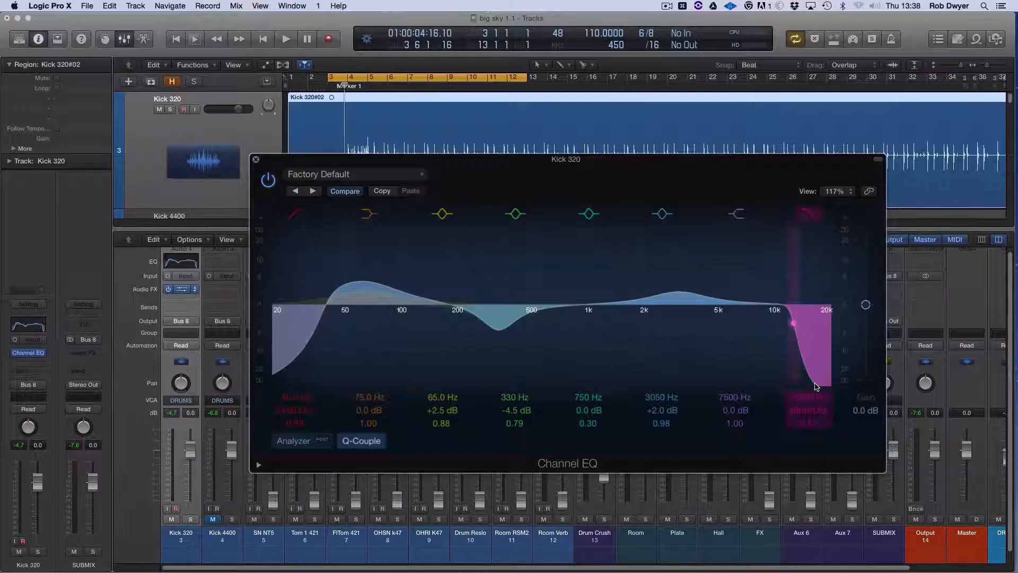
pyautogui.press('space')
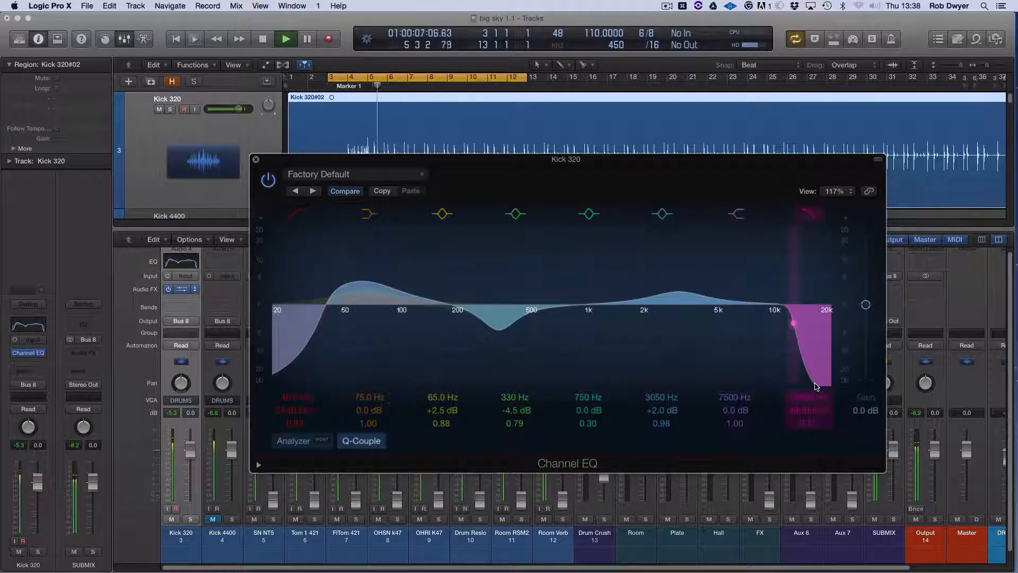
pyautogui.moveTo(805, 399); pyautogui.dragTo(805, 424)
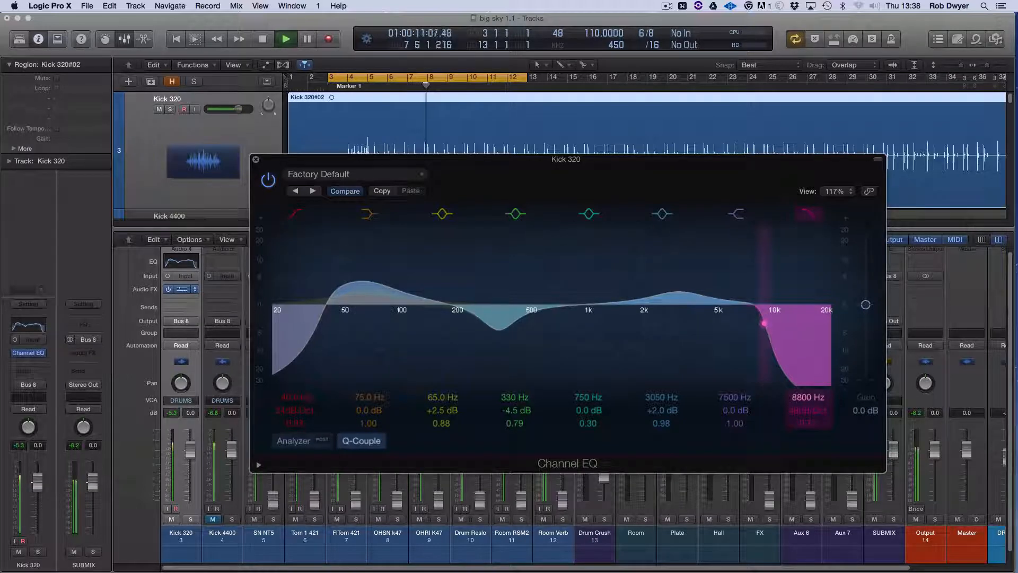
pyautogui.moveTo(808, 396)
pyautogui.mouseDown()
pyautogui.moveTo(808, 378)
pyautogui.moveTo(808, 419)
pyautogui.moveTo(808, 384)
pyautogui.mouseUp()
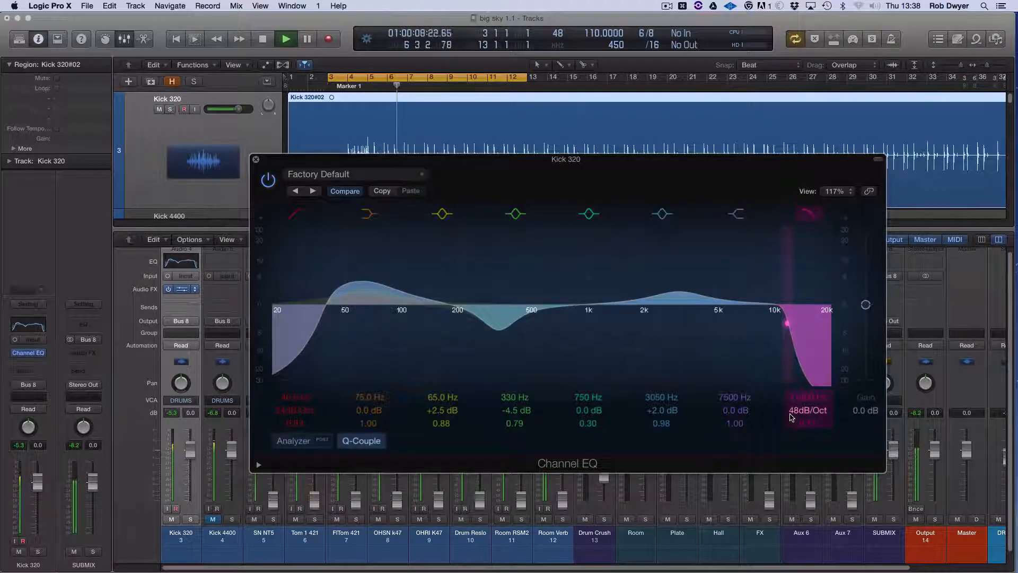
pyautogui.click(807, 214)
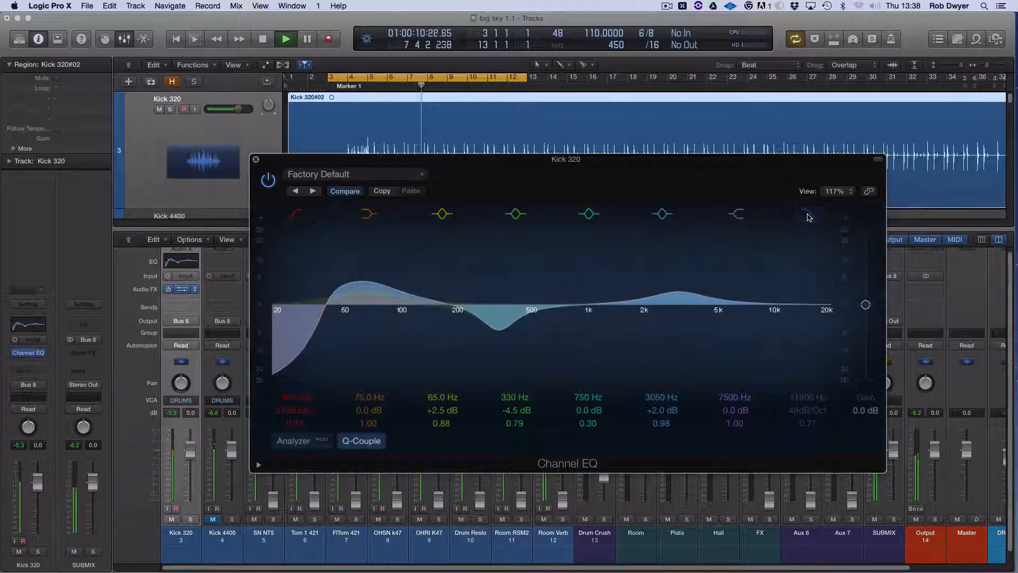
pyautogui.click(807, 215)
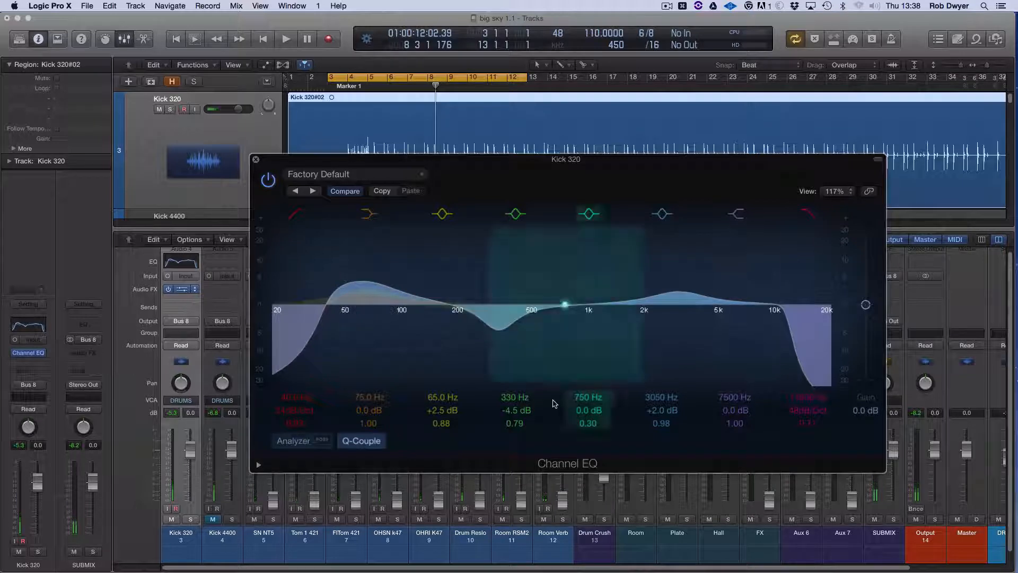
# Step: Compare the kick sound with the whole Channel EQ bypassed and enabled during playback, leaving the EQ enabled
pyautogui.click(268, 181)
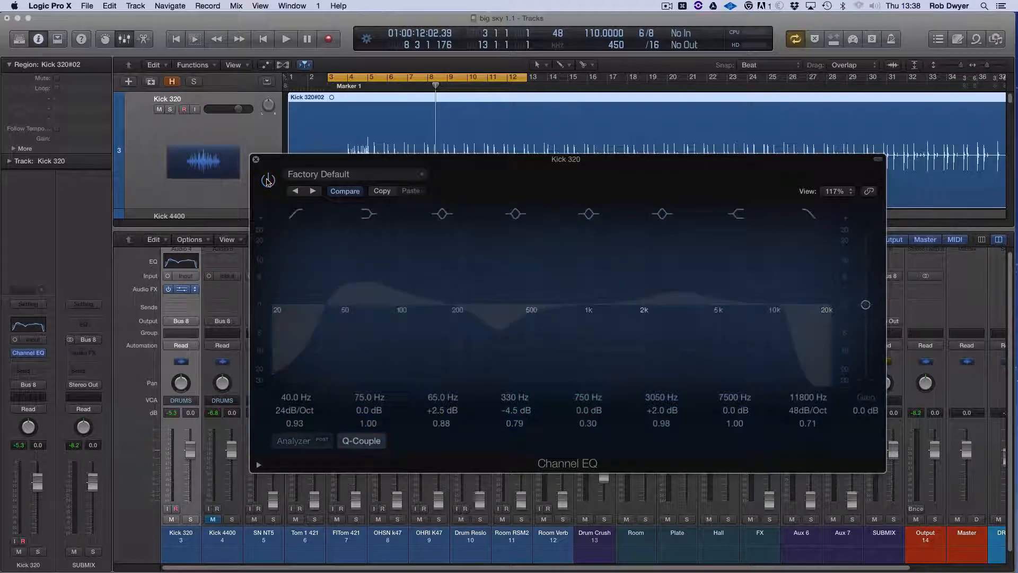
pyautogui.press('space')
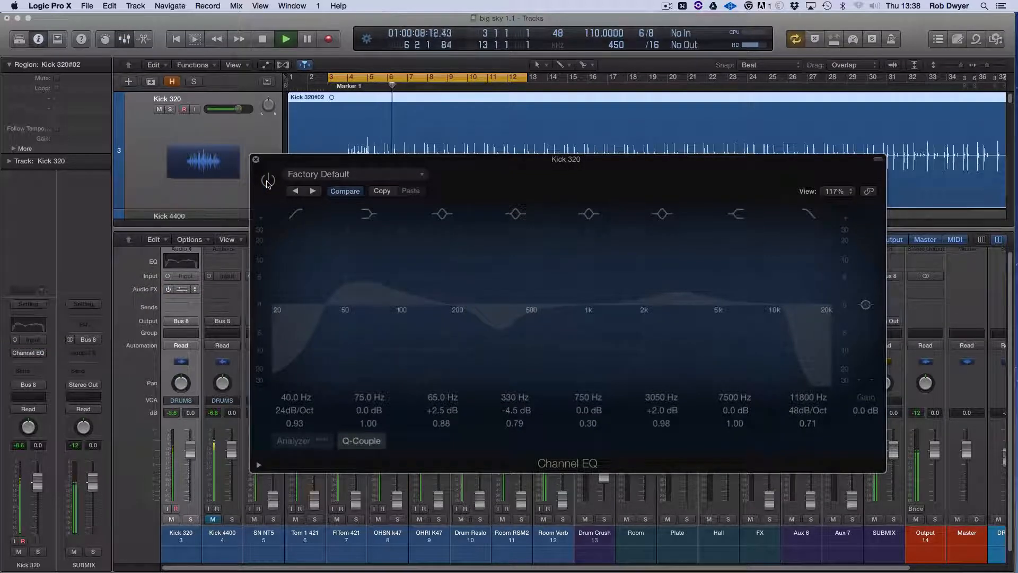
pyautogui.click(268, 180)
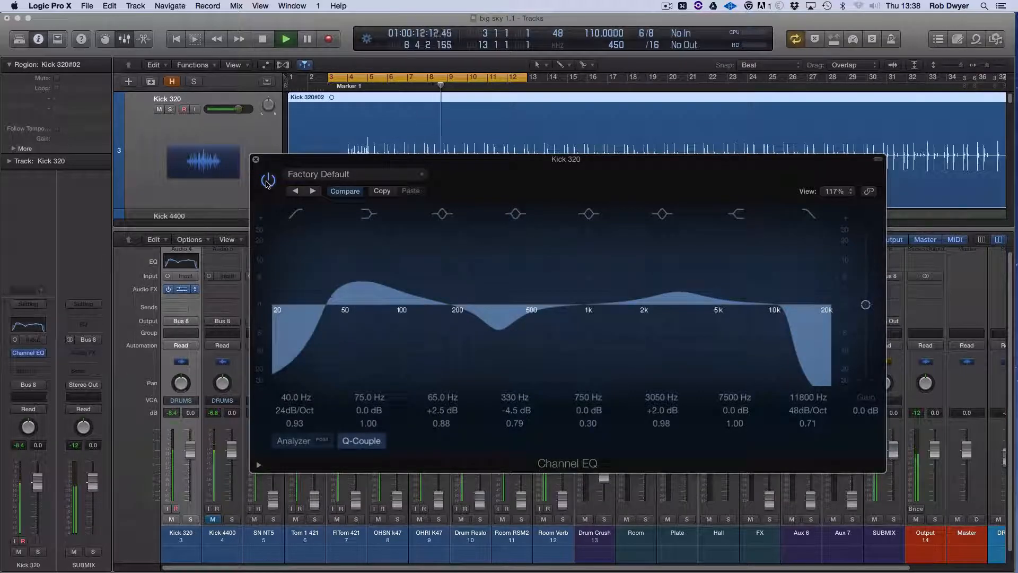
pyautogui.click(268, 180)
pyautogui.click(268, 180)
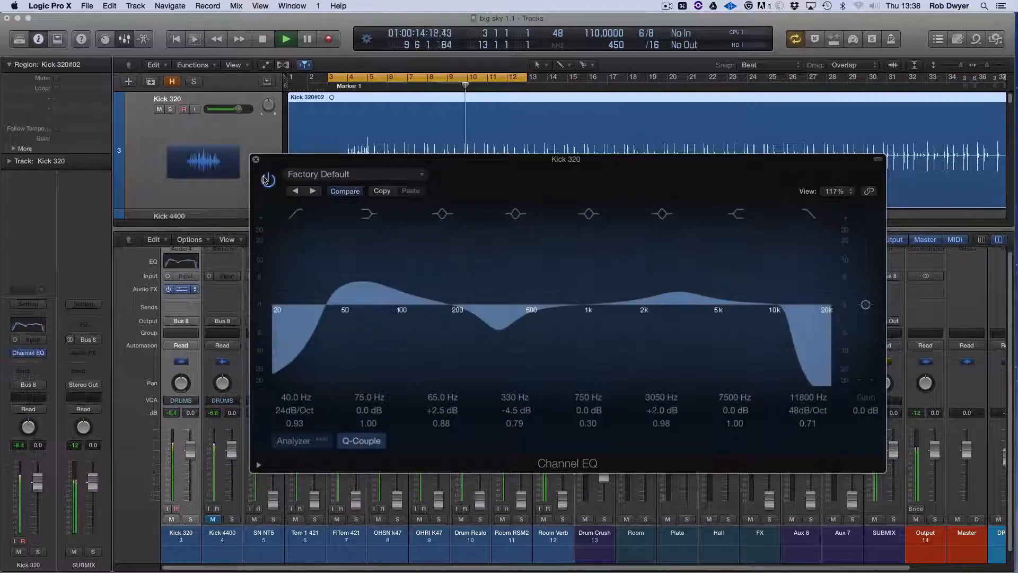
# Step: Stop playback, close the Kick 320 Channel EQ, and unmute and select the Kick 4400 channel
pyautogui.press('space')
pyautogui.click(256, 159)
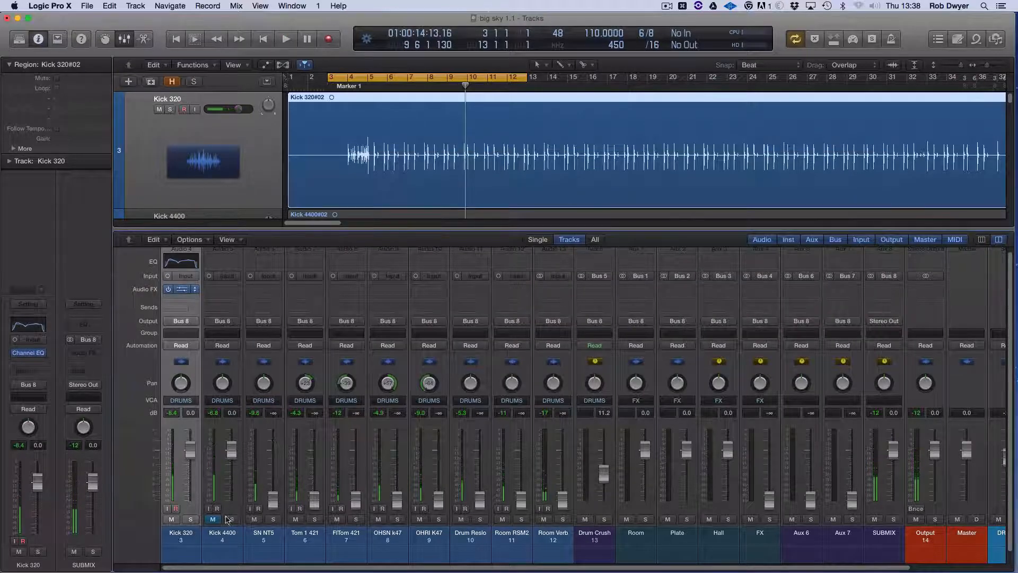
pyautogui.click(222, 535)
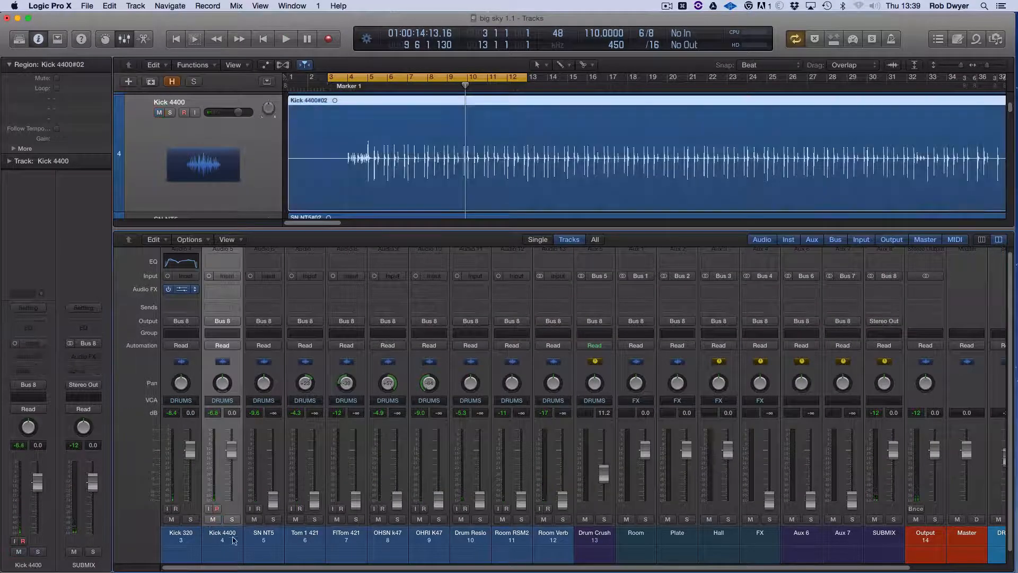
# Step: Insert the mono version of Slate Digital's Virtual Mix Rack as an audio effect on Kick 4400
pyautogui.click(222, 290)
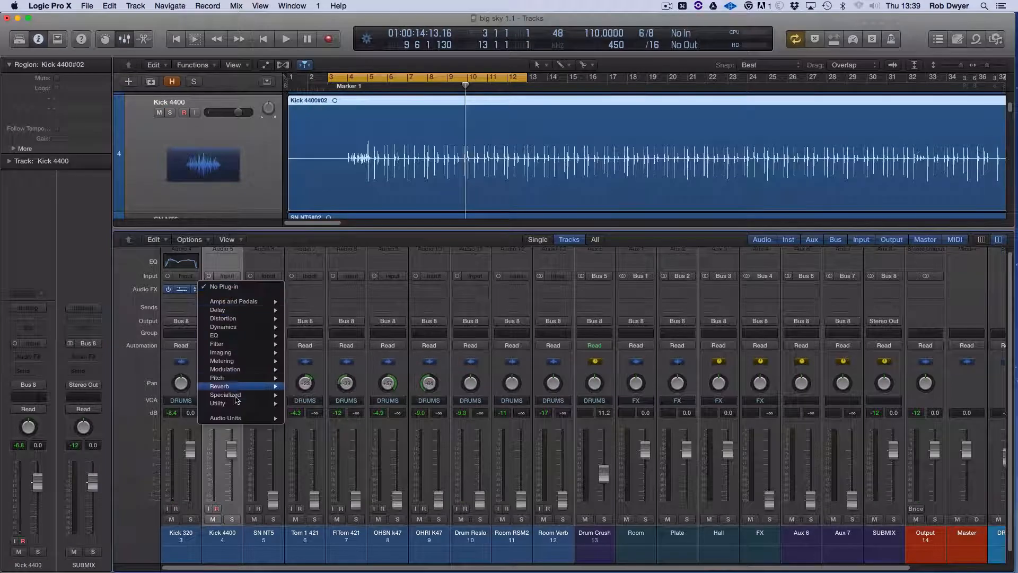
pyautogui.moveTo(247, 422)
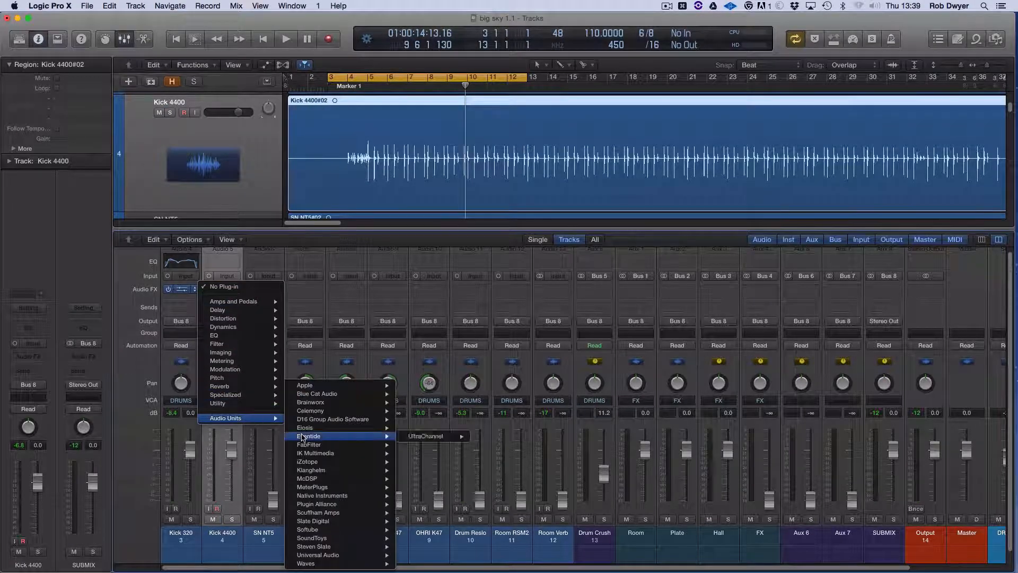
pyautogui.moveTo(335, 543)
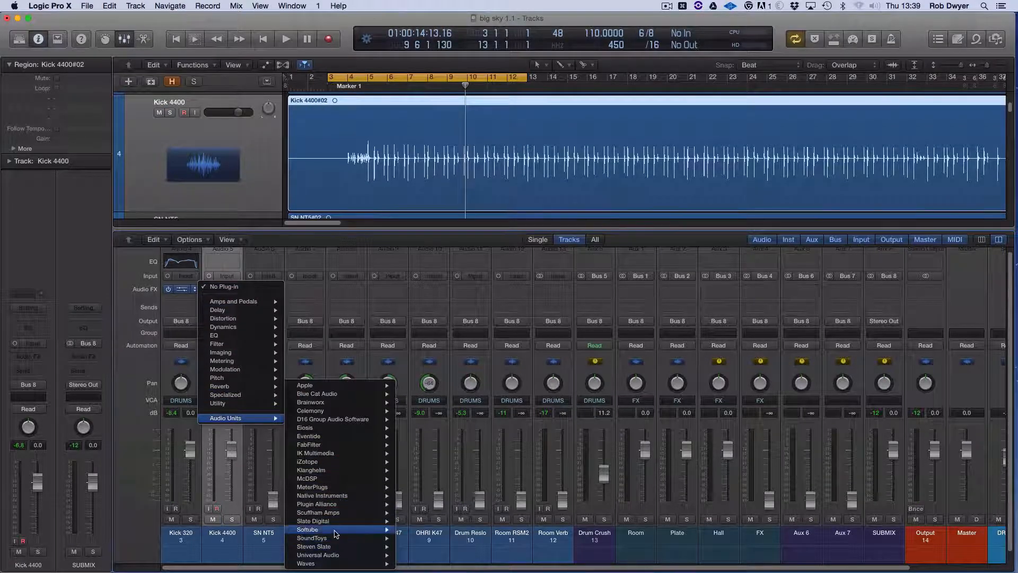
pyautogui.moveTo(335, 522)
pyautogui.moveTo(403, 523)
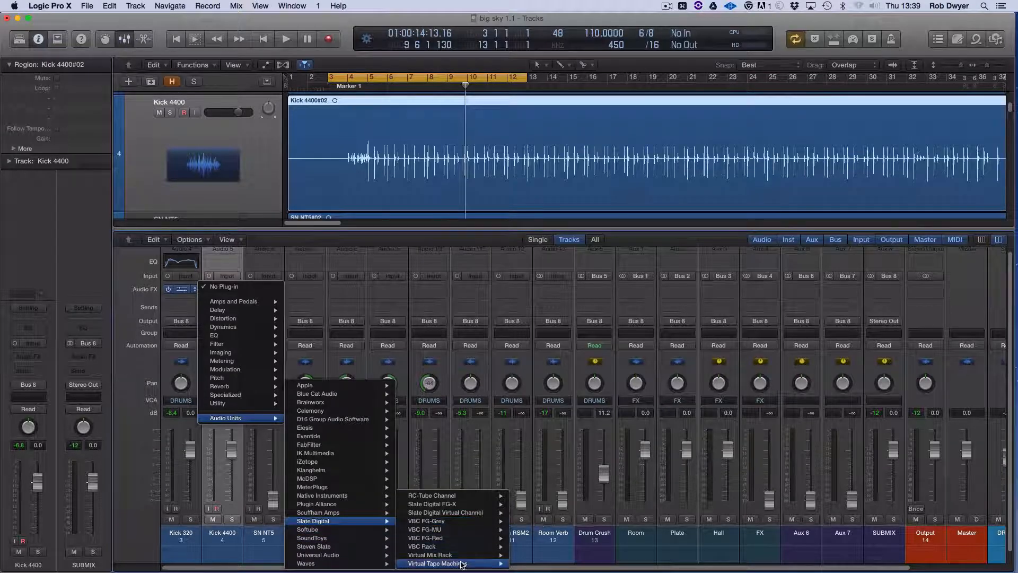
pyautogui.moveTo(469, 556)
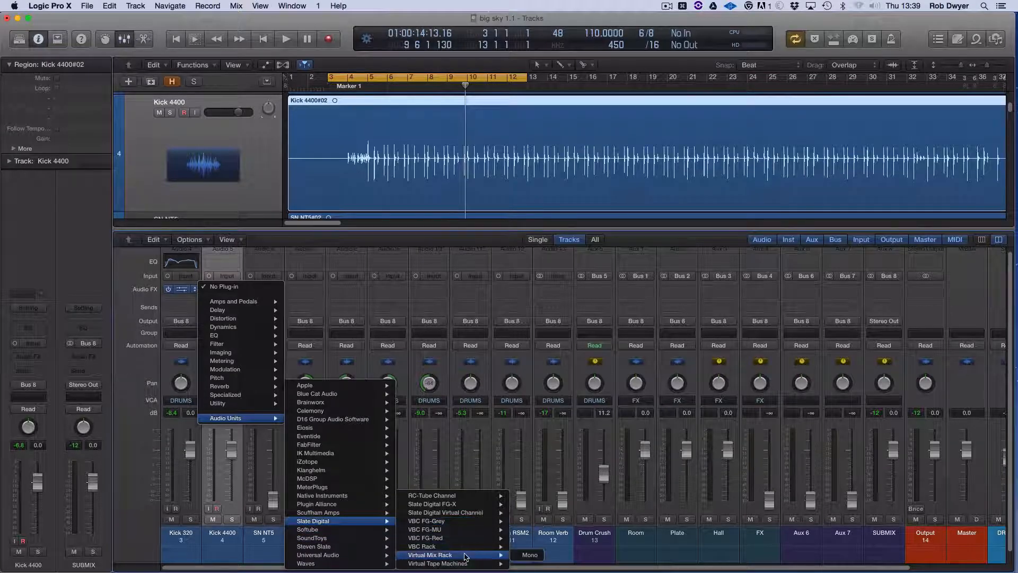
pyautogui.click(526, 553)
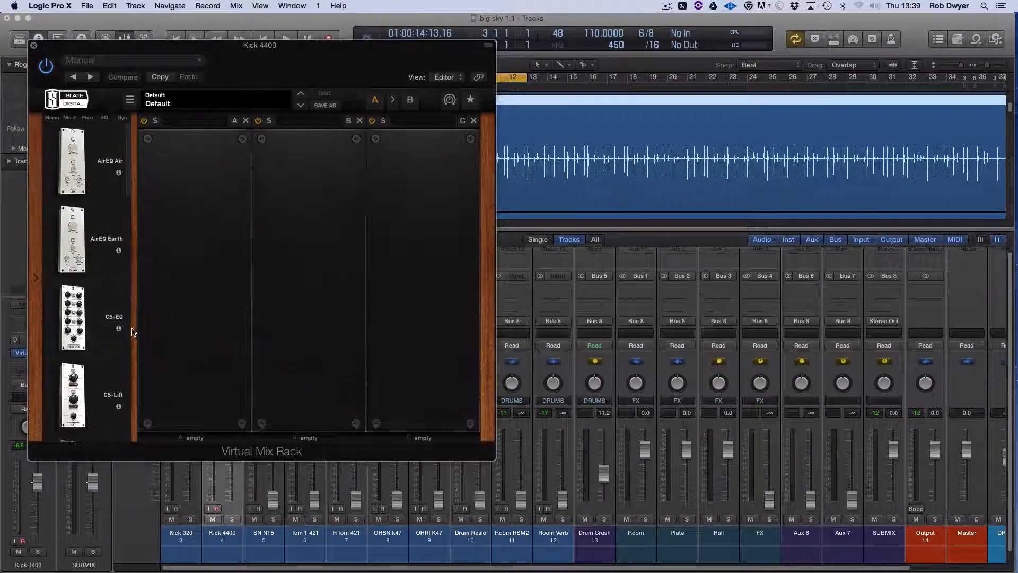
# Step: Load the CS-Lift module into the first rack slot and switch its Low Lift mode between Big and Punchy
pyautogui.scroll(-2, 118, 332)
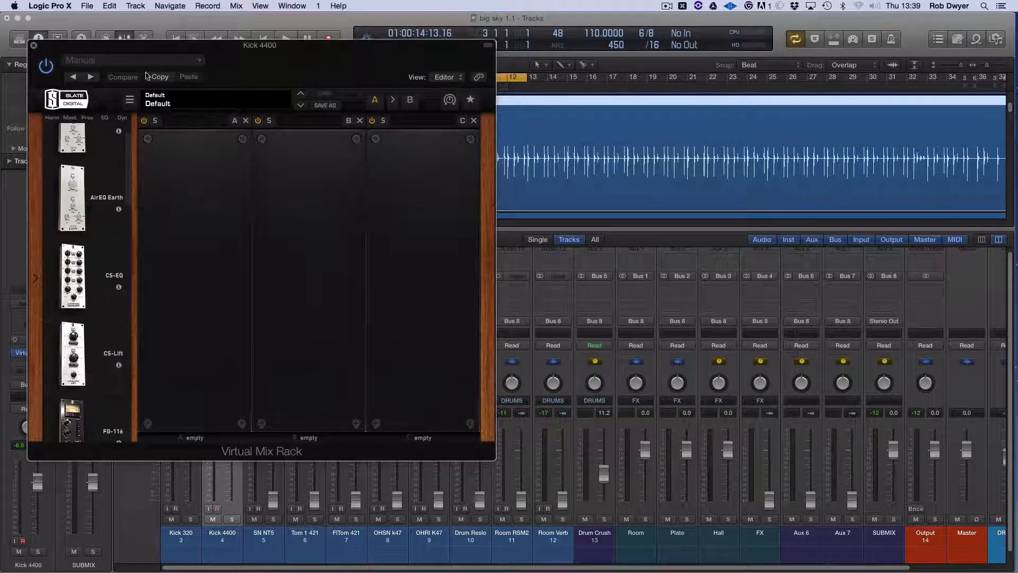
pyautogui.moveTo(159, 50); pyautogui.dragTo(422, 77)
pyautogui.moveTo(336, 379); pyautogui.dragTo(425, 374)
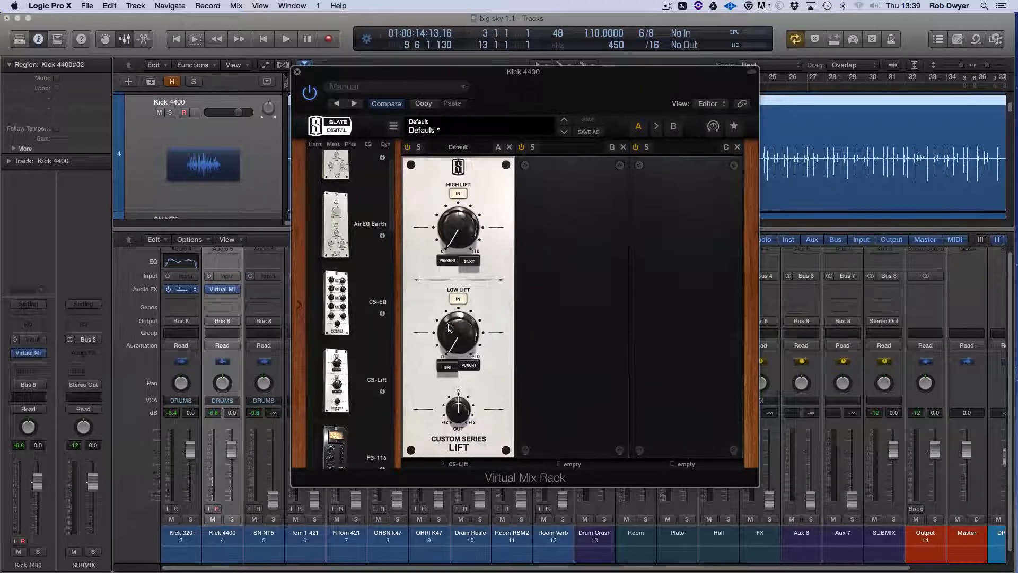
pyautogui.click(456, 366)
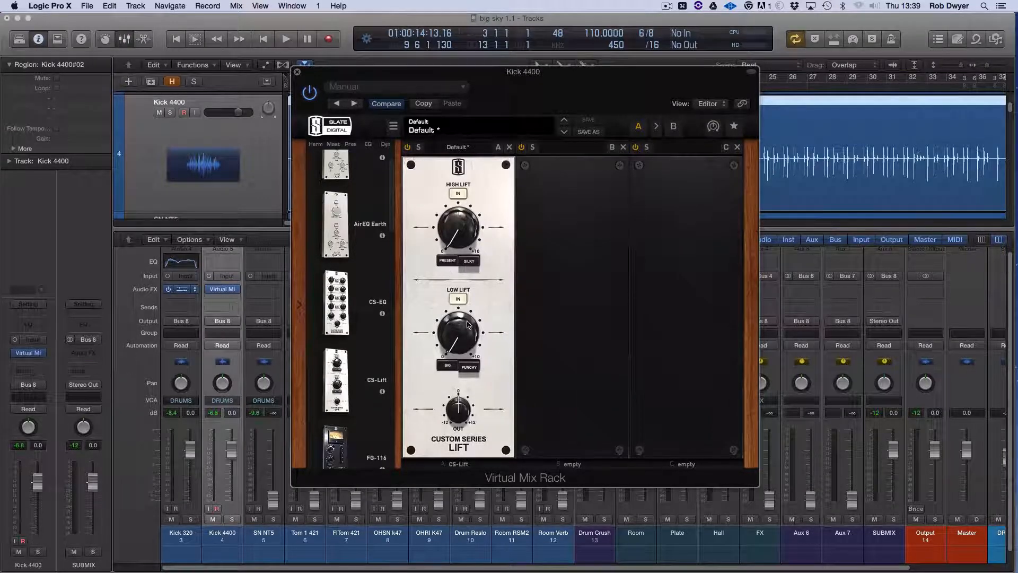
# Step: Raise CS-Lift's Low Lift and High Lift to roughly a third of their range while listening to playback
pyautogui.moveTo(454, 339)
pyautogui.press('space')
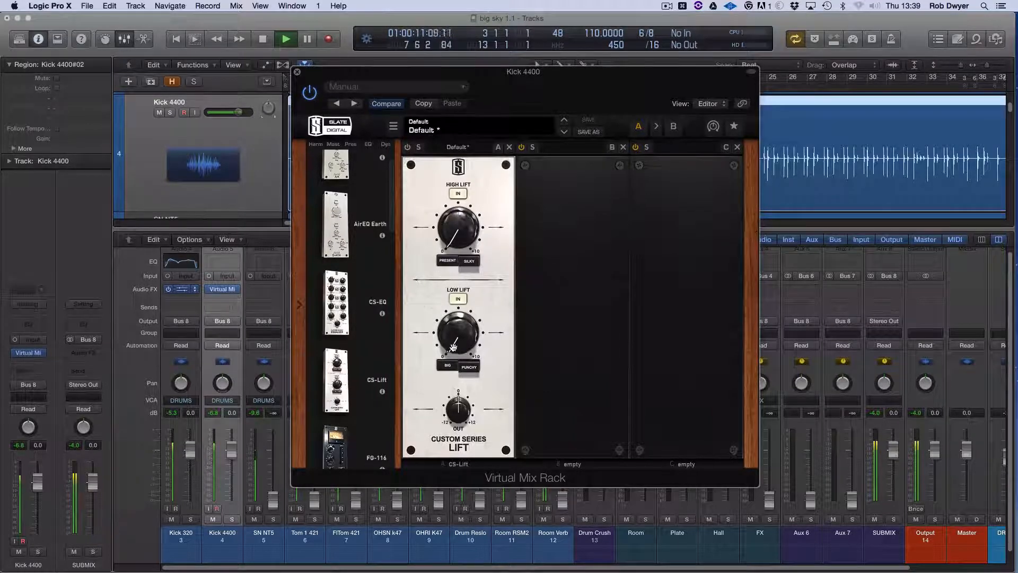
pyautogui.press('space')
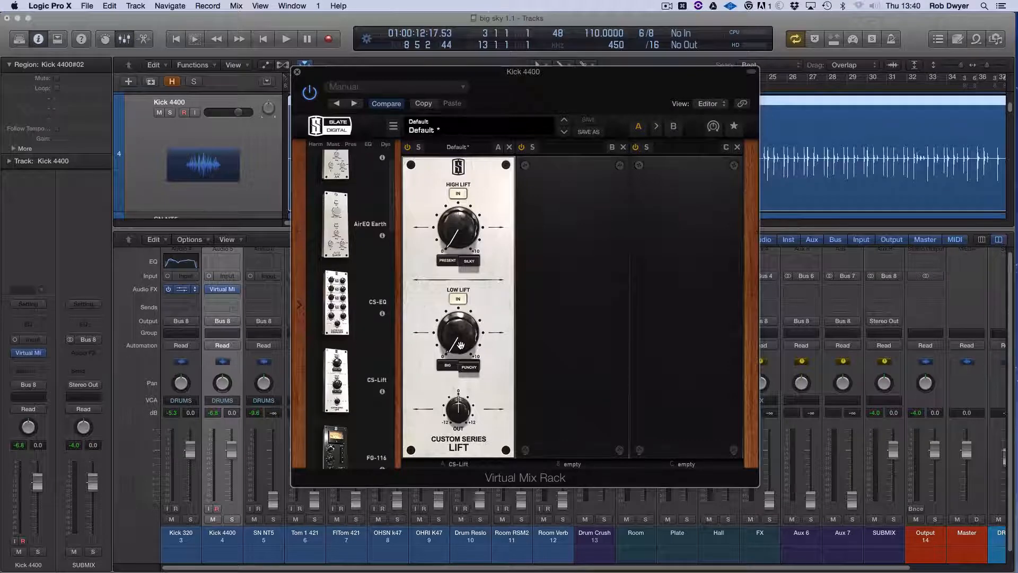
pyautogui.press('space')
pyautogui.moveTo(460, 344); pyautogui.dragTo(452, 298)
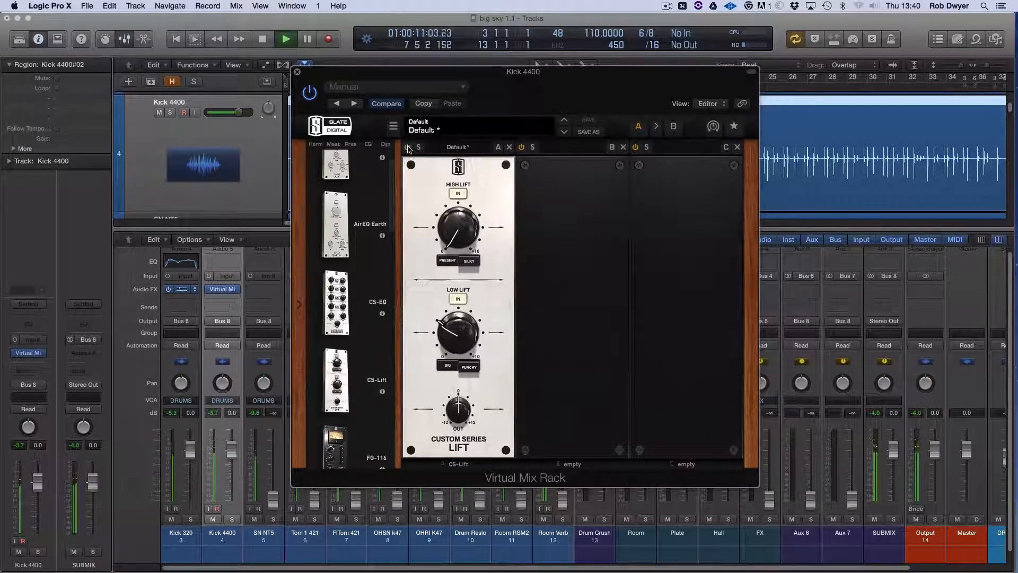
pyautogui.moveTo(452, 232); pyautogui.dragTo(443, 191)
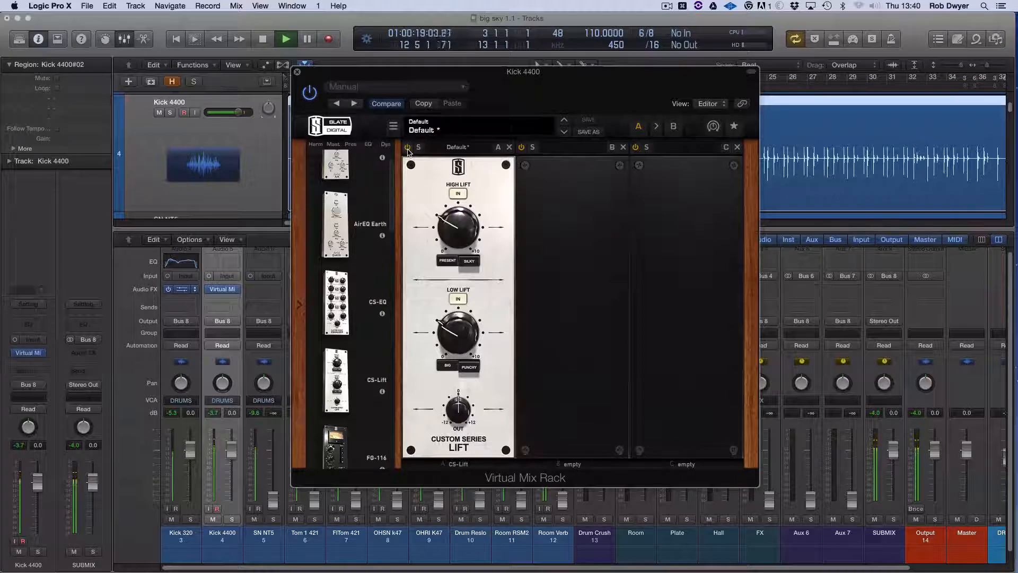
pyautogui.press('space')
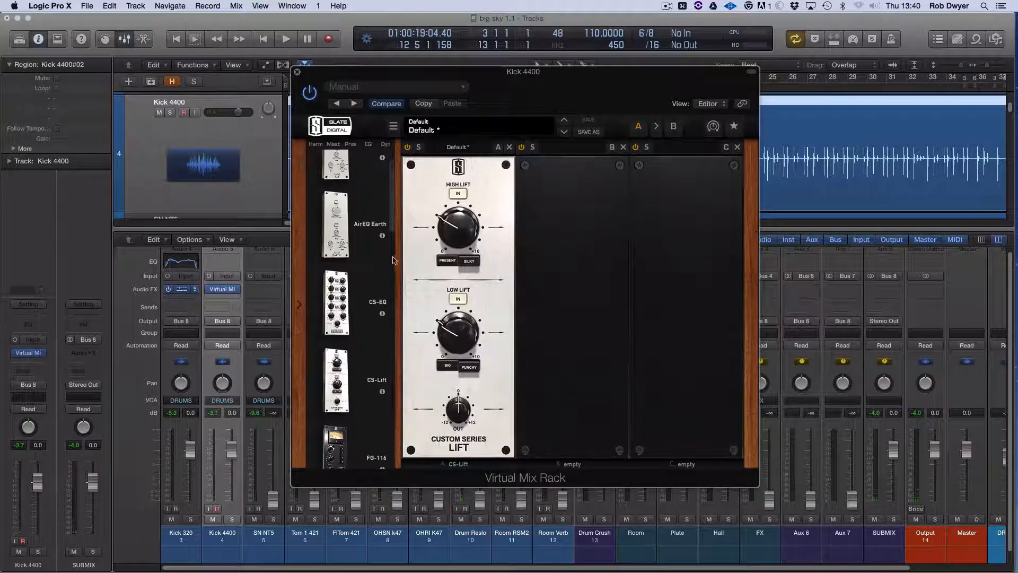
# Step: Load the FG-S equalizer module into the second rack slot and turn its filter up slightly from Out
pyautogui.scroll(-7, 368, 284)
pyautogui.scroll(-10, 367, 284)
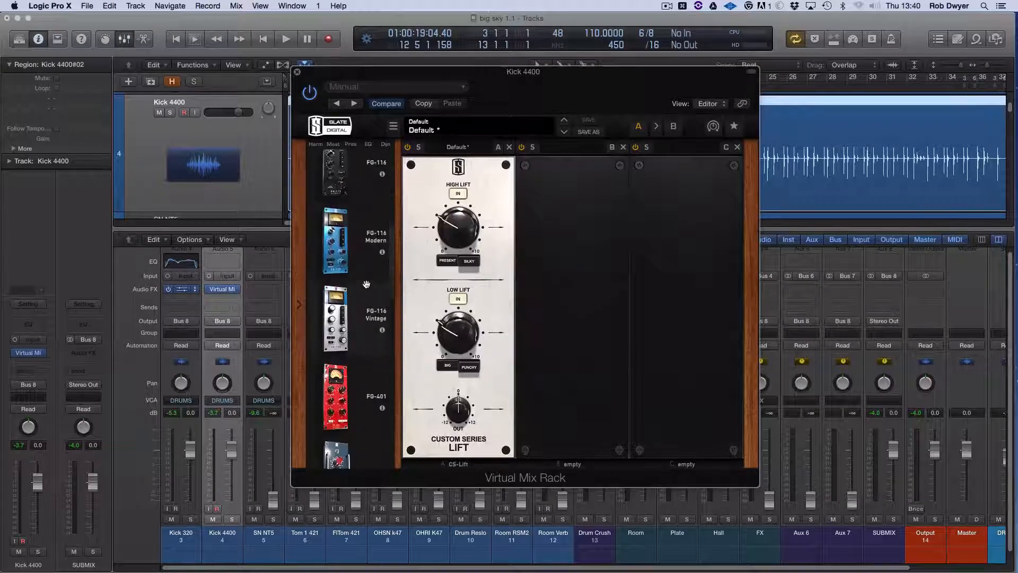
pyautogui.scroll(-5, 367, 282)
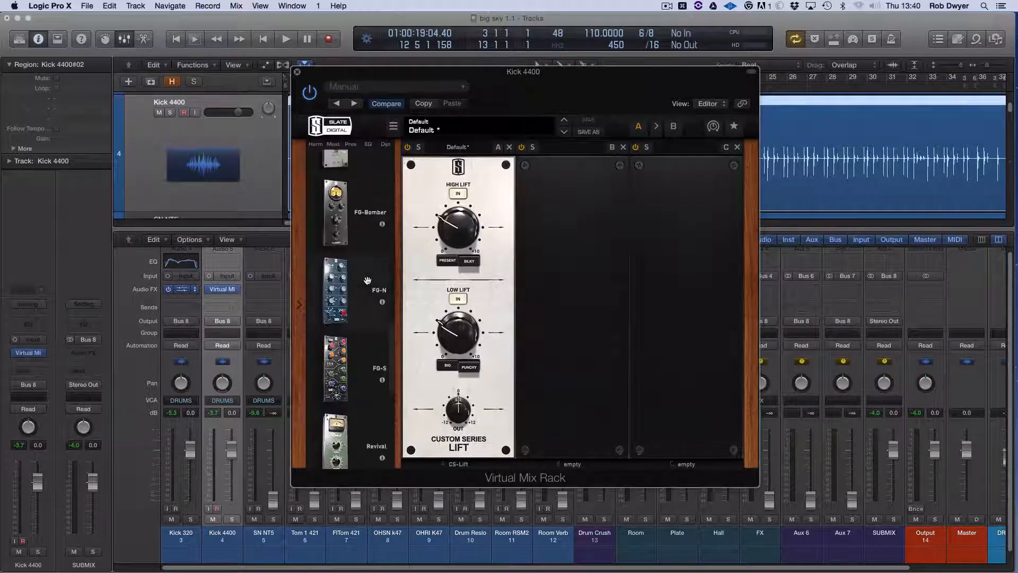
pyautogui.moveTo(339, 318); pyautogui.dragTo(545, 314)
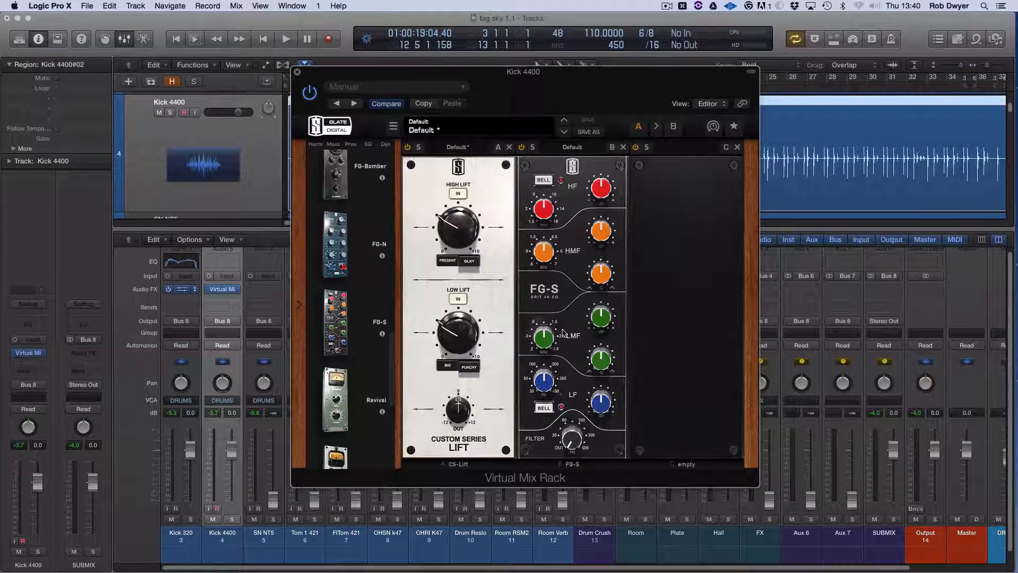
pyautogui.moveTo(574, 443); pyautogui.dragTo(559, 391)
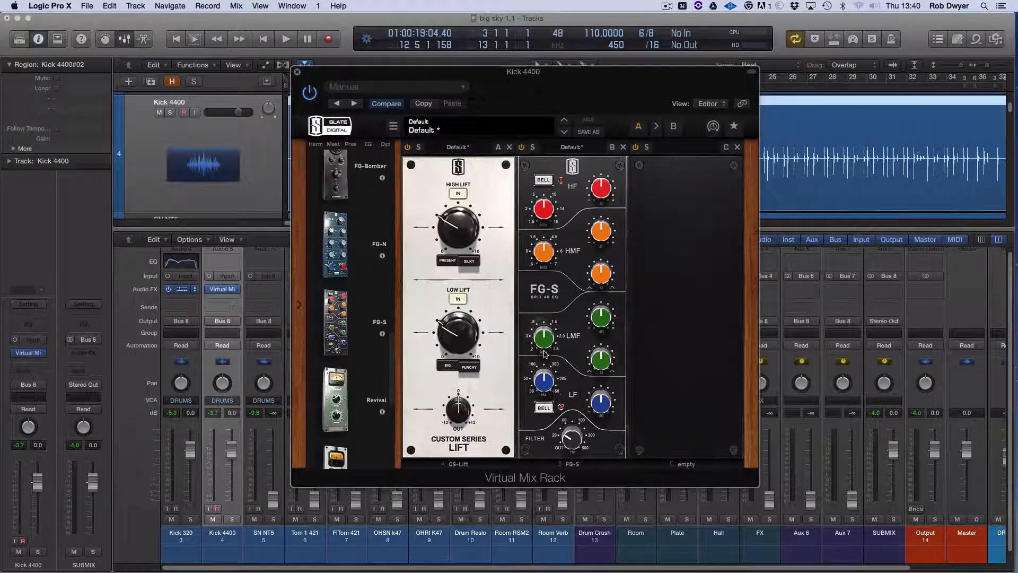
# Step: Lower the FG-S LMF frequency to about 306 Hz and strongly boost that band's gain
pyautogui.moveTo(545, 349)
pyautogui.moveTo(540, 339); pyautogui.dragTo(537, 370)
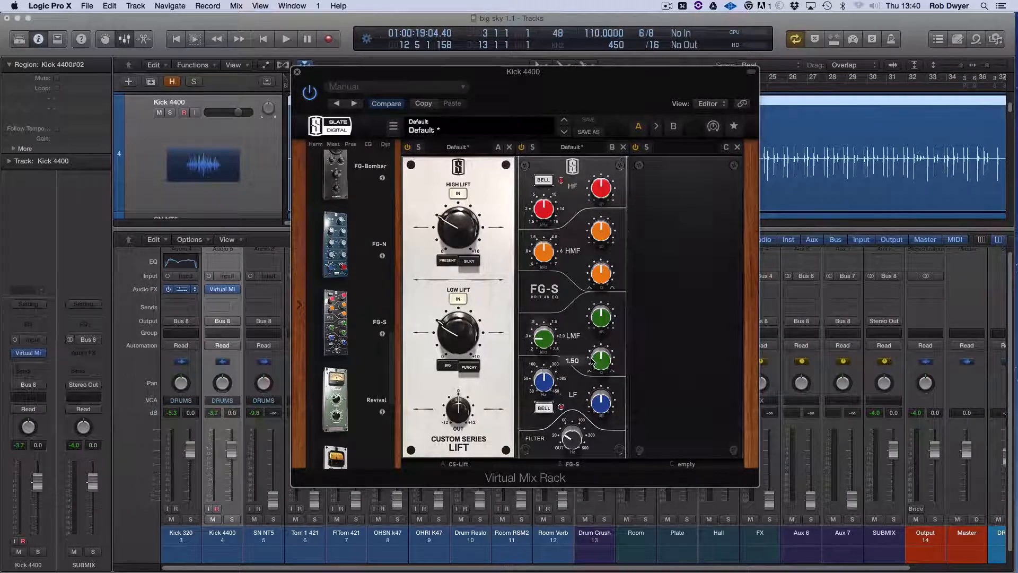
pyautogui.moveTo(599, 311)
pyautogui.moveTo(600, 311); pyautogui.dragTo(600, 288)
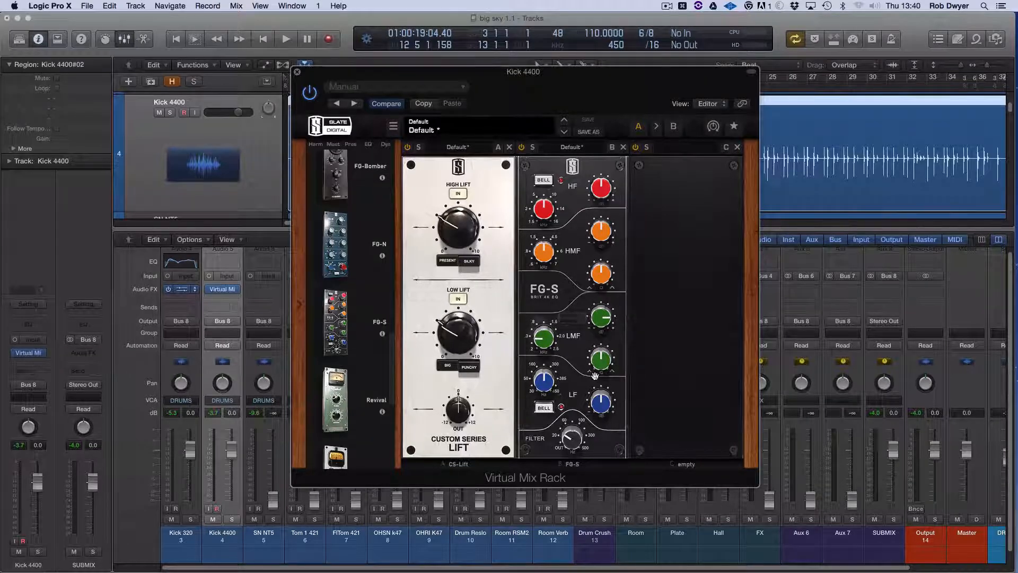
# Step: Fine-tune the LMF frequency by ear during playback, and turn the band into a cut with a lower Q
pyautogui.press('space')
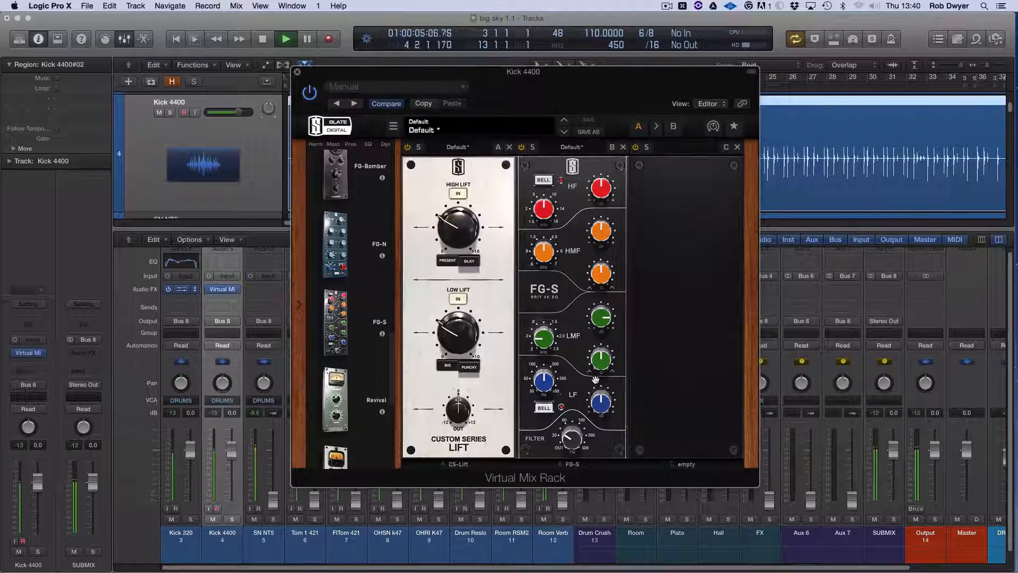
pyautogui.moveTo(541, 340)
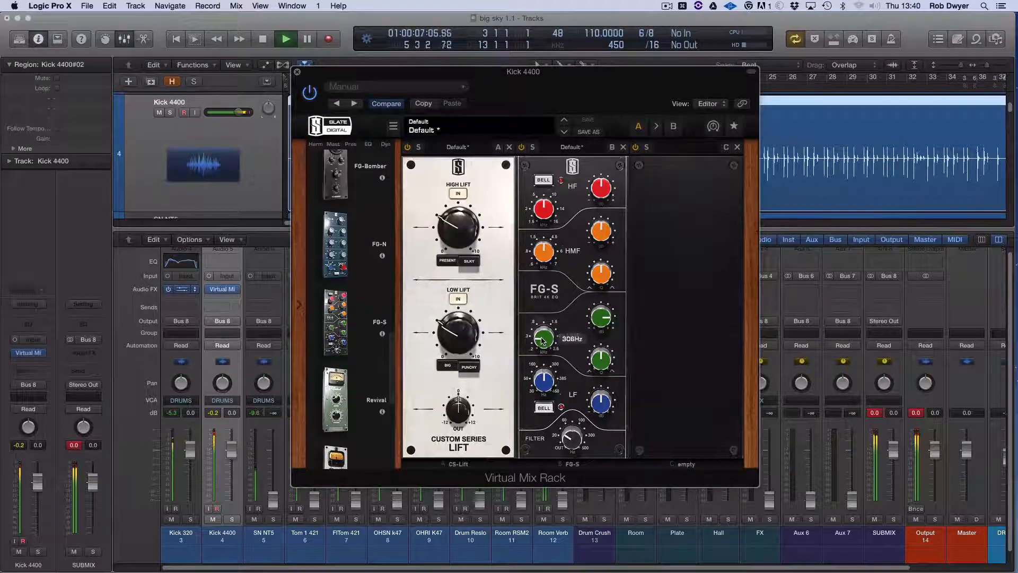
pyautogui.moveTo(542, 340)
pyautogui.mouseDown()
pyautogui.moveTo(545, 364)
pyautogui.moveTo(532, 329)
pyautogui.mouseUp()
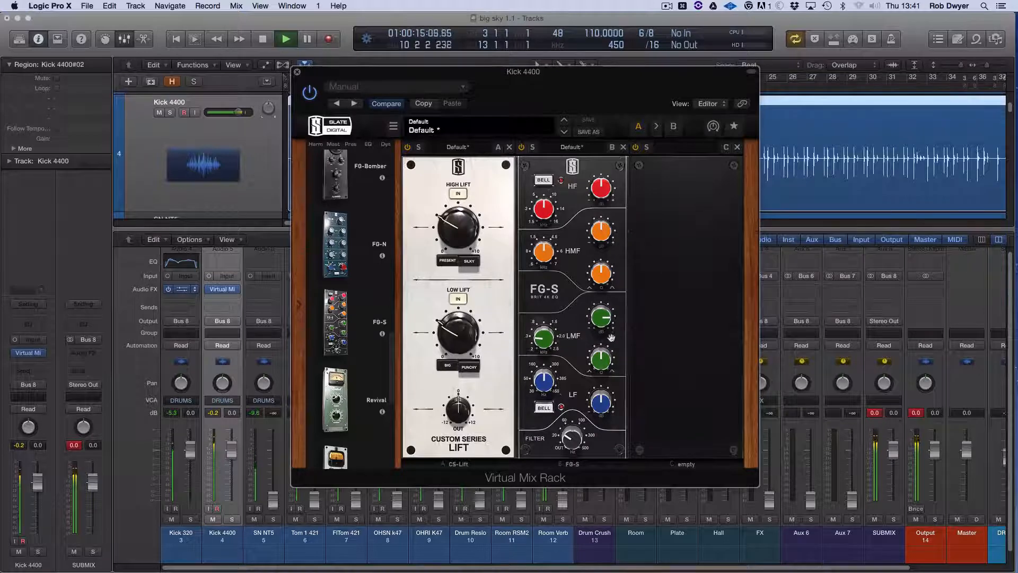
pyautogui.moveTo(597, 315); pyautogui.dragTo(592, 375)
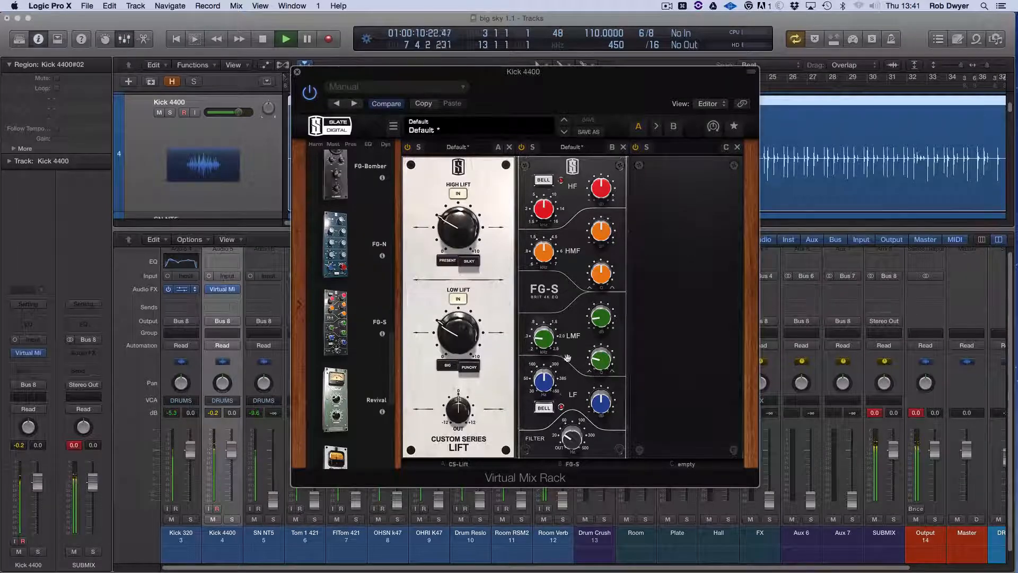
# Step: Compare Kick 4400 with the whole Virtual Mix Rack bypassed and enabled, leave it enabled, and stop playback
pyautogui.click(310, 94)
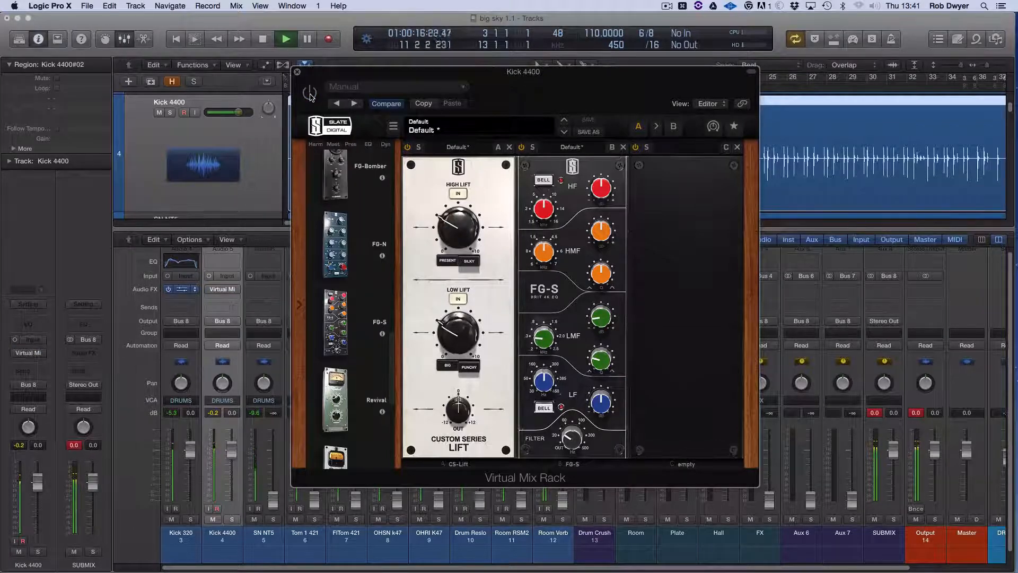
pyautogui.click(309, 94)
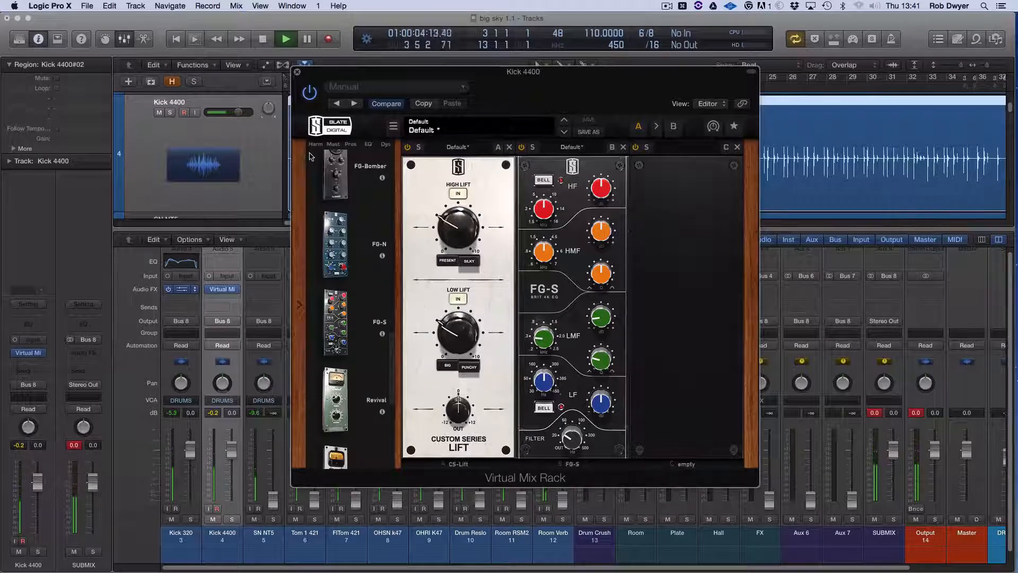
pyautogui.press('space')
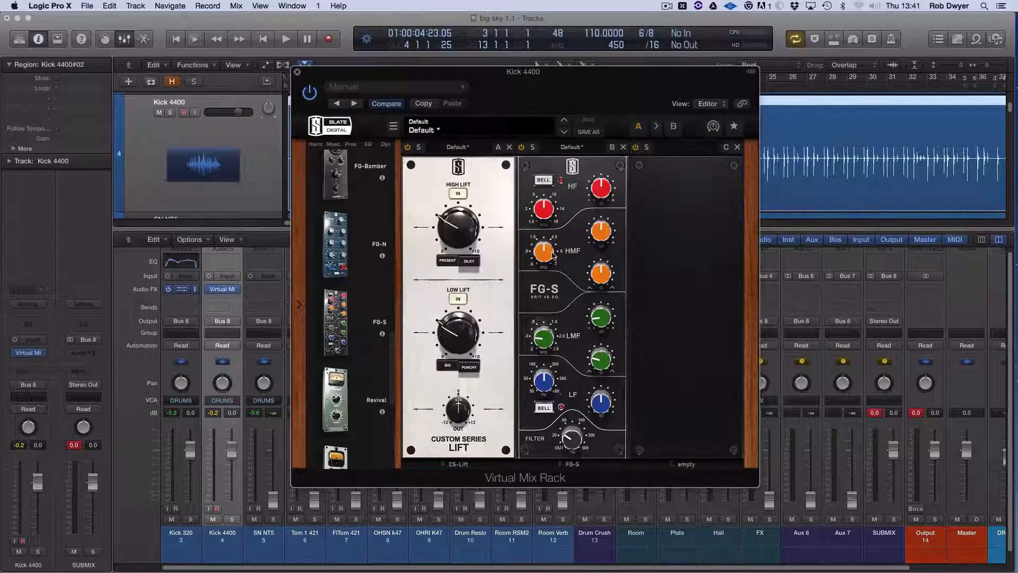
# Step: Boost the FG-S HF band by about 6 dB at about 9 kHz during playback
pyautogui.moveTo(553, 254)
pyautogui.press('space')
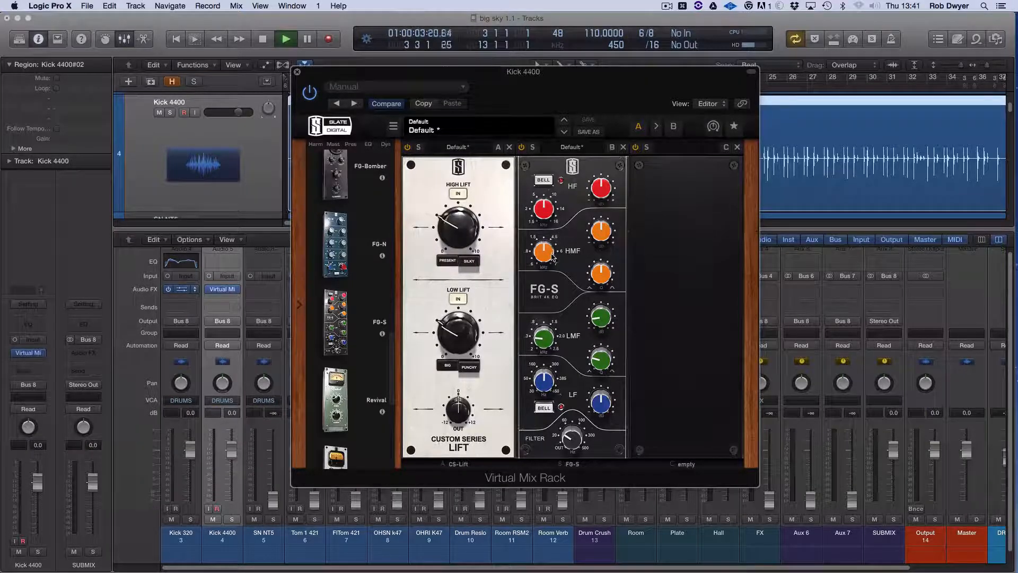
pyautogui.moveTo(608, 186); pyautogui.dragTo(601, 161)
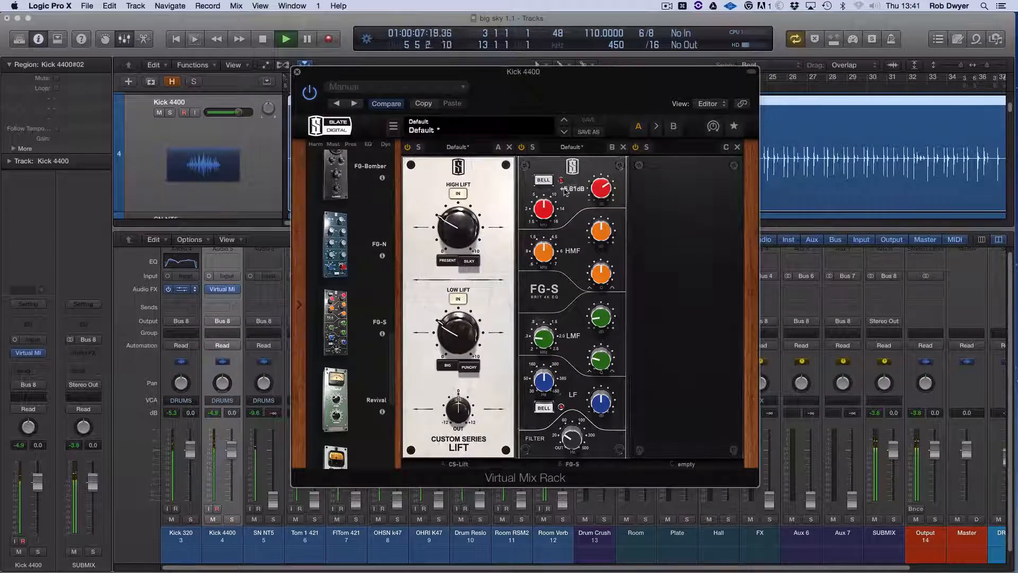
pyautogui.moveTo(552, 198)
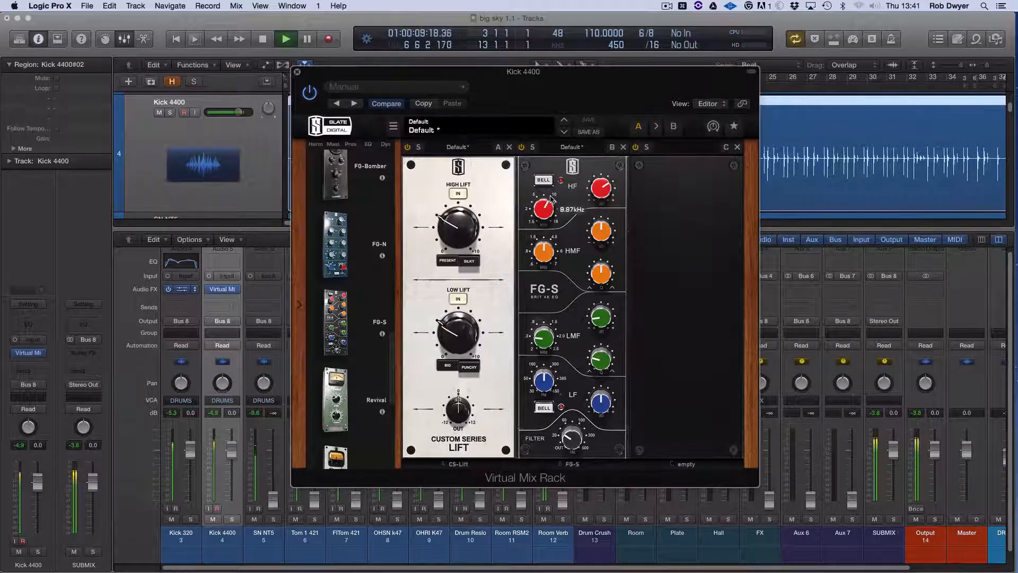
# Step: Adjust the FG-S HMF frequency by ear, boost the band by about 3 dB, and raise its Q
pyautogui.moveTo(555, 260)
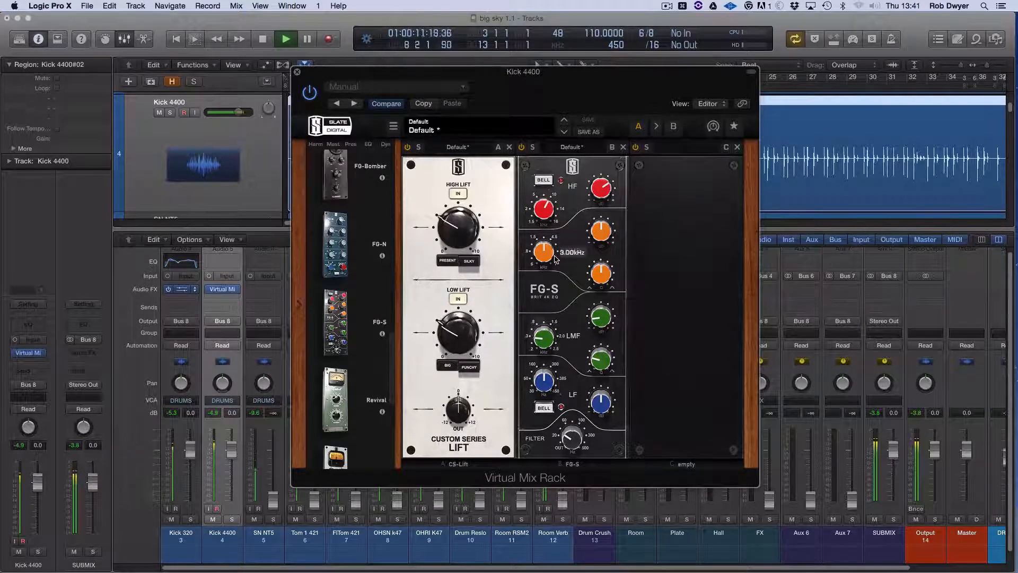
pyautogui.moveTo(549, 236); pyautogui.dragTo(548, 250)
pyautogui.moveTo(611, 231); pyautogui.dragTo(609, 213)
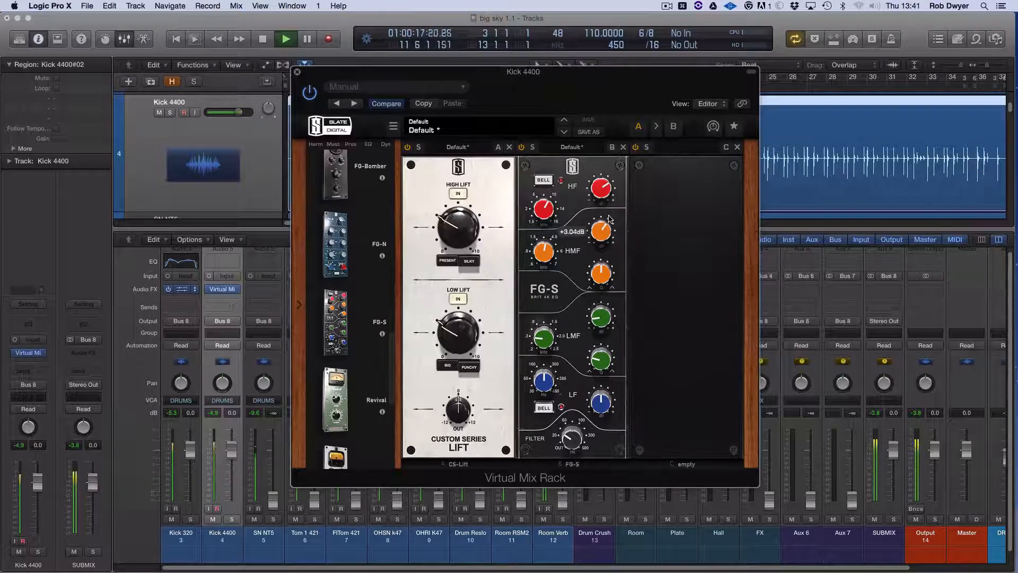
pyautogui.moveTo(596, 278); pyautogui.dragTo(593, 249)
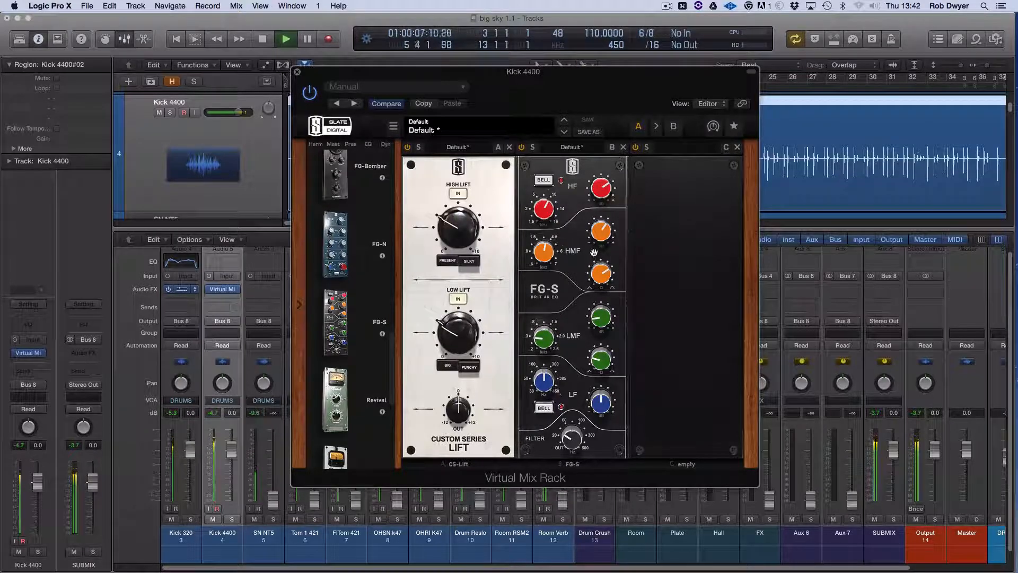
# Step: Compare both kick tracks with their plug-ins bypassed and enabled, leave the plug-ins enabled, and stop playback
pyautogui.click(298, 72)
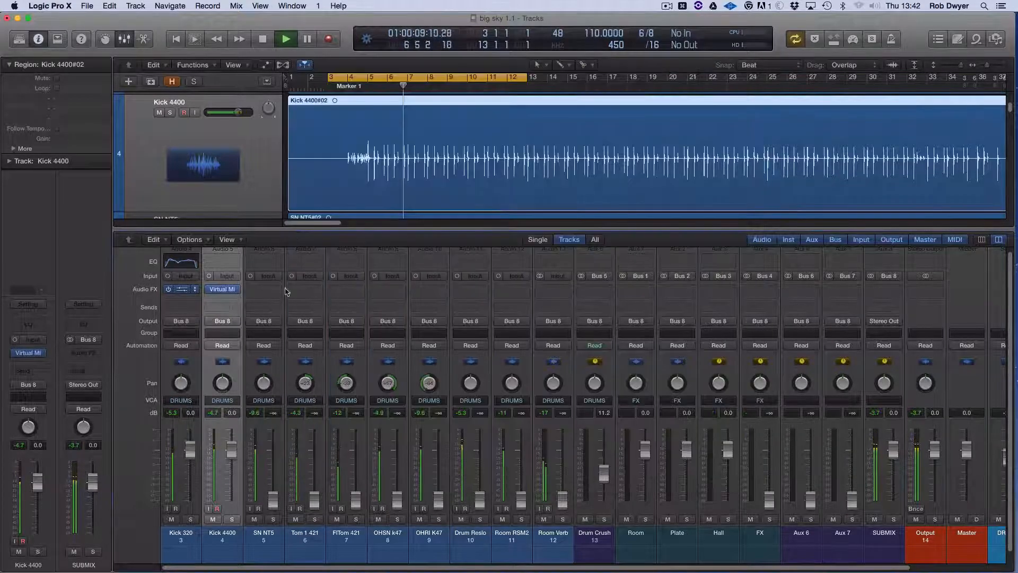
pyautogui.click(180, 534)
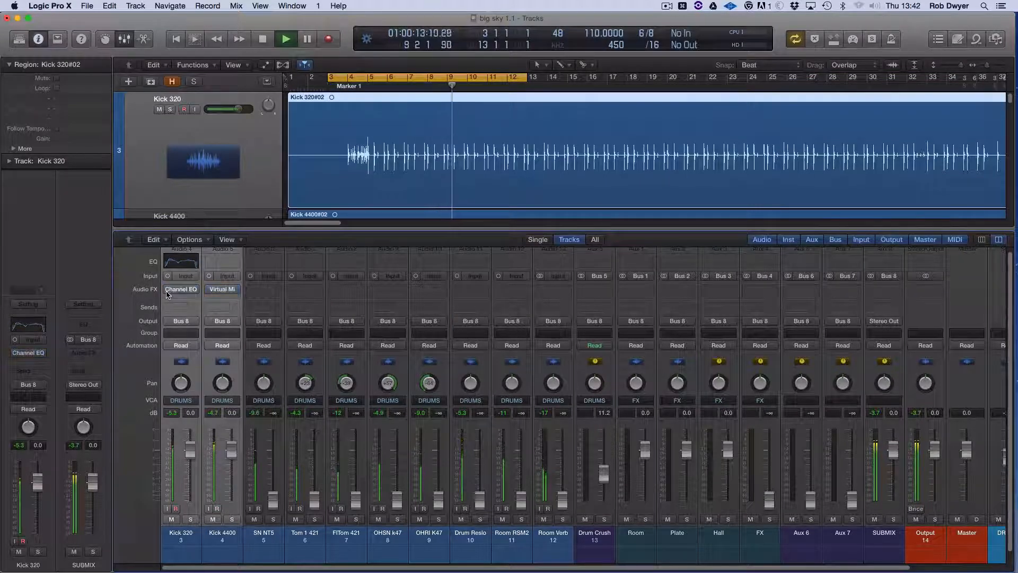
pyautogui.moveTo(168, 292)
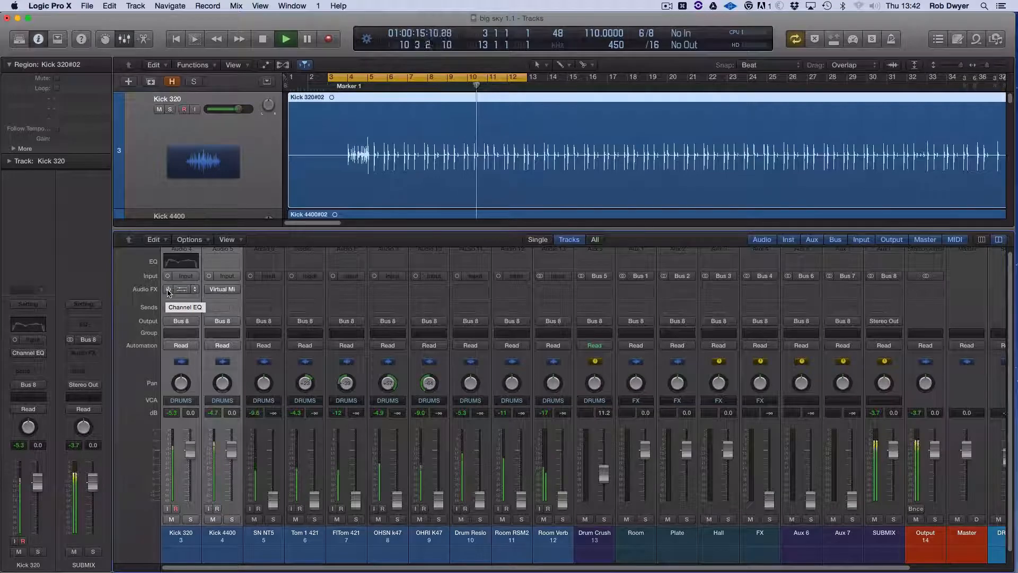
pyautogui.click(168, 290)
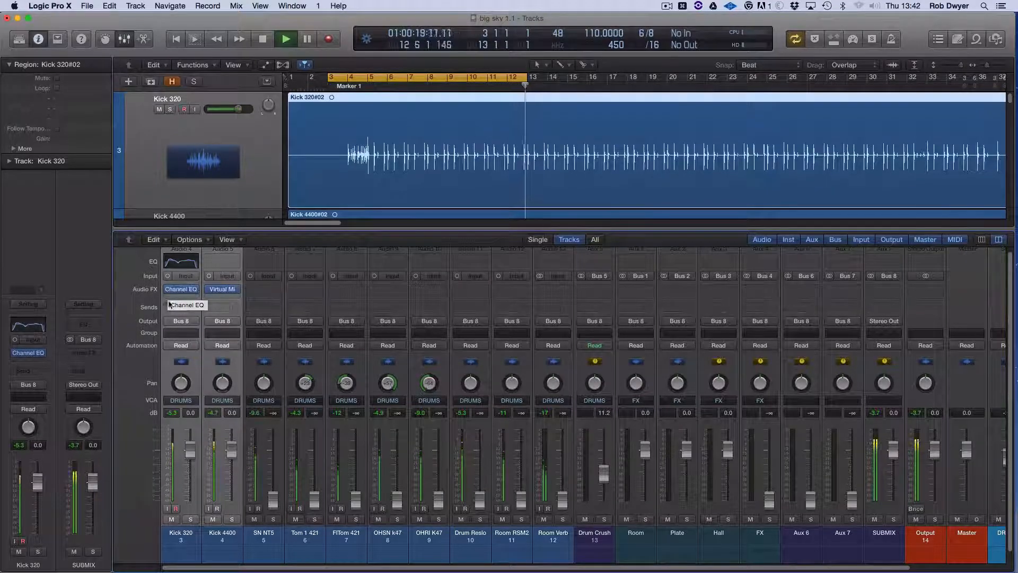
pyautogui.press('space')
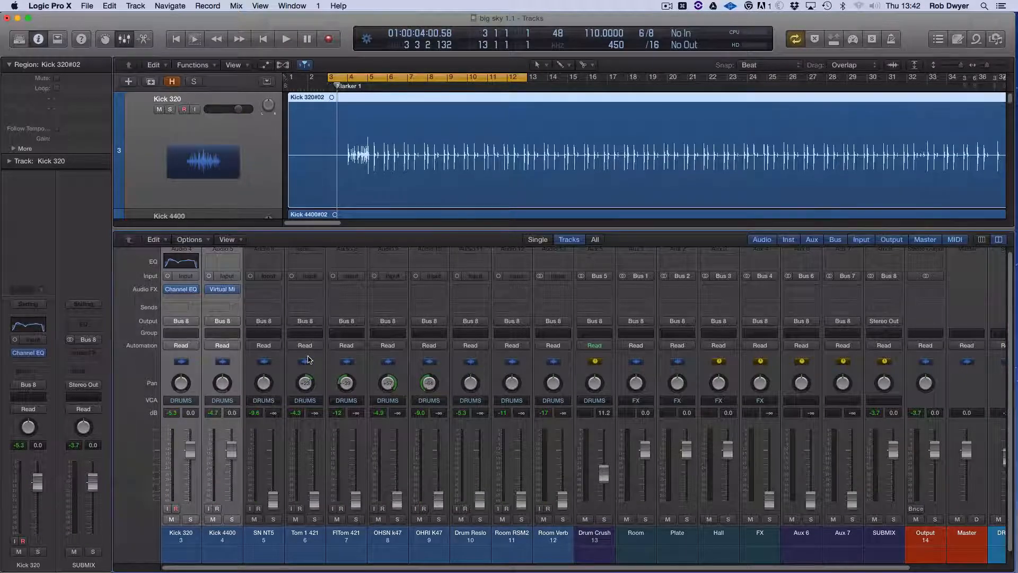
# Step: Set the SN NT5 fader to 0.0 dB and play the snare with the kick tracks to hear it
pyautogui.click(265, 536)
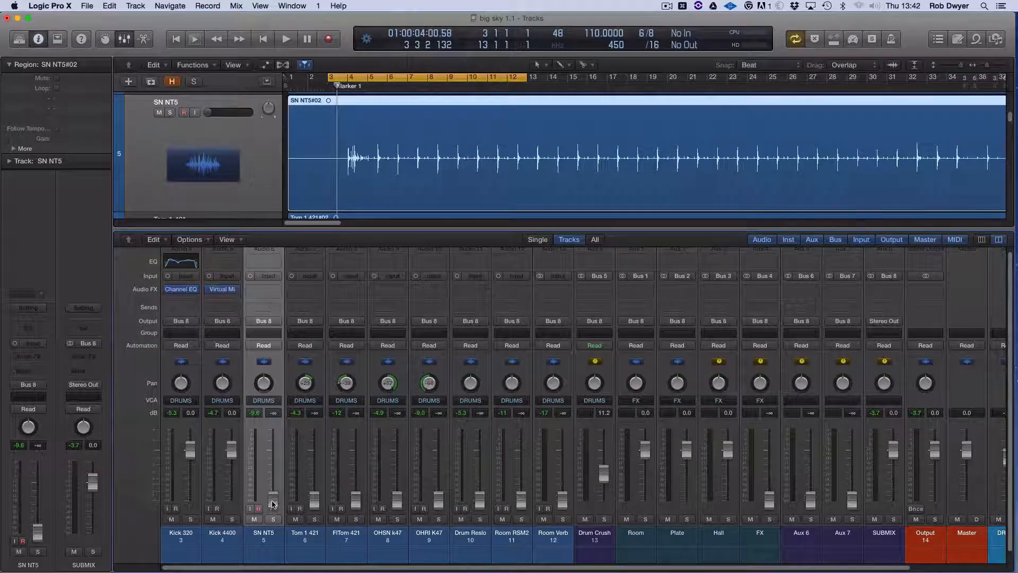
pyautogui.keyDown('alt'); pyautogui.click(273, 498); pyautogui.keyUp('alt')
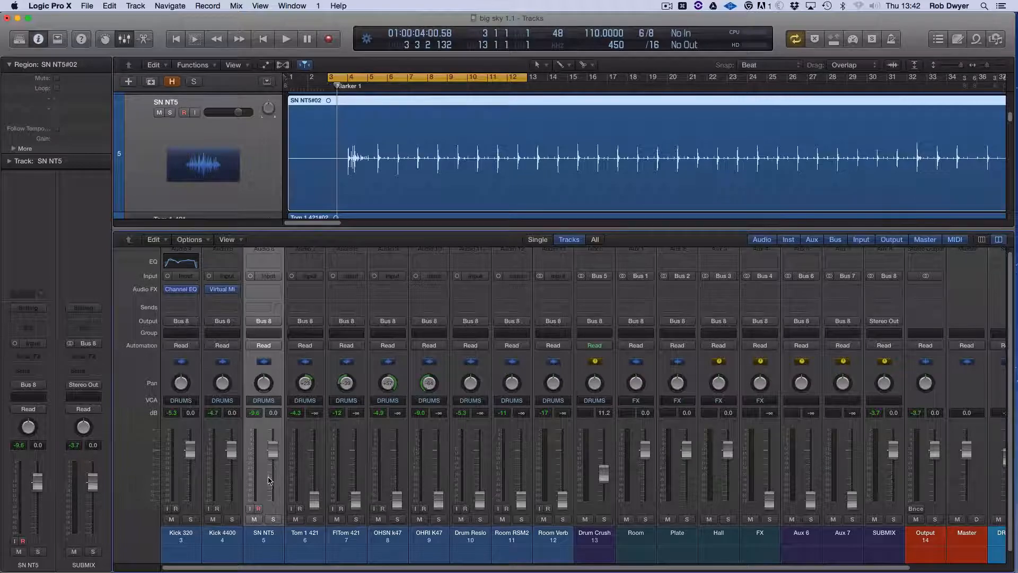
pyautogui.press('space')
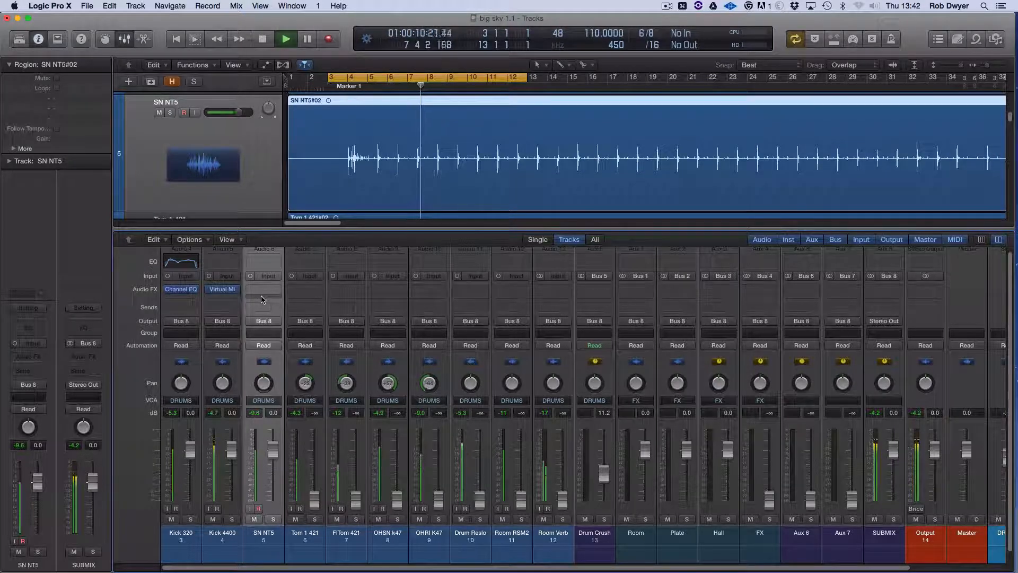
pyautogui.press('space')
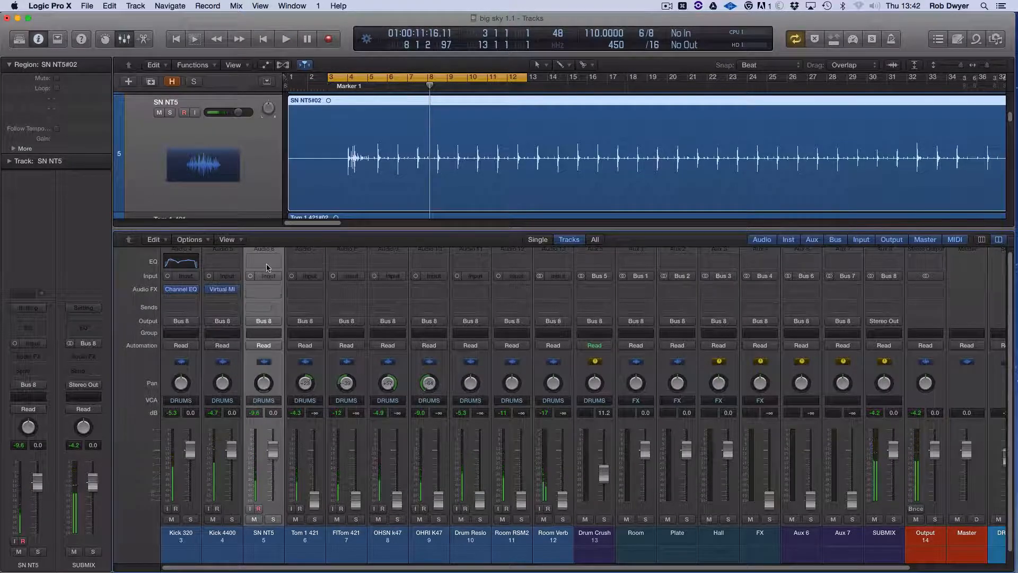
# Step: Add a Channel EQ to SN NT5 and enable its low cut at 47.5 Hz with a 48 dB/Oct slope
pyautogui.click(266, 268)
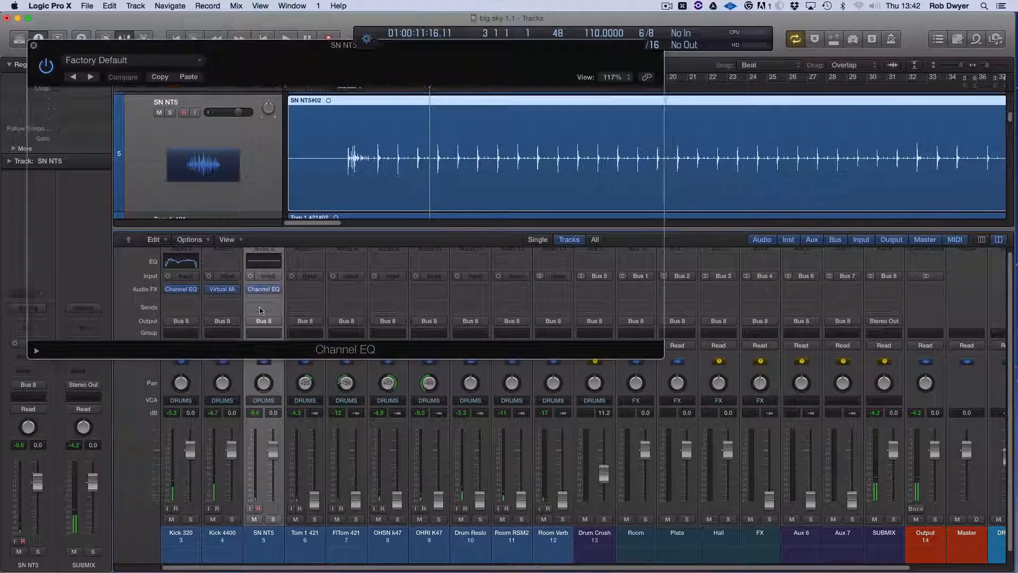
pyautogui.moveTo(298, 47); pyautogui.dragTo(500, 203)
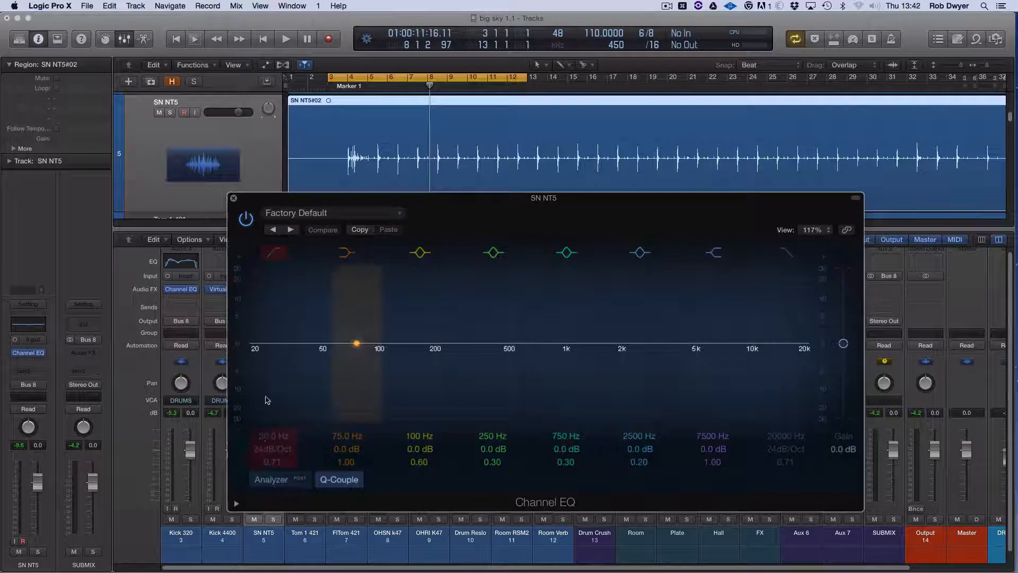
pyautogui.click(273, 254)
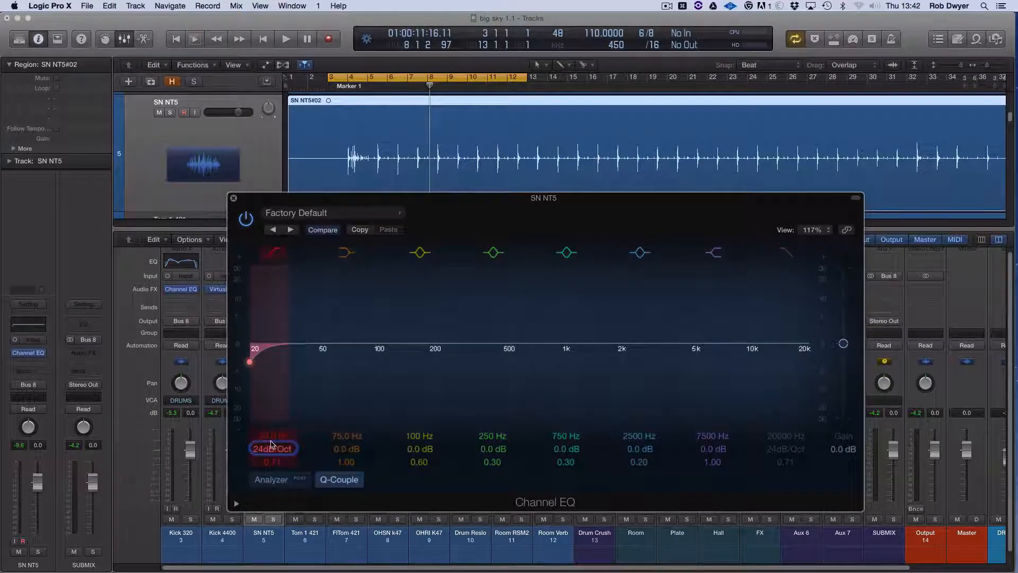
pyautogui.moveTo(271, 438); pyautogui.dragTo(270, 418)
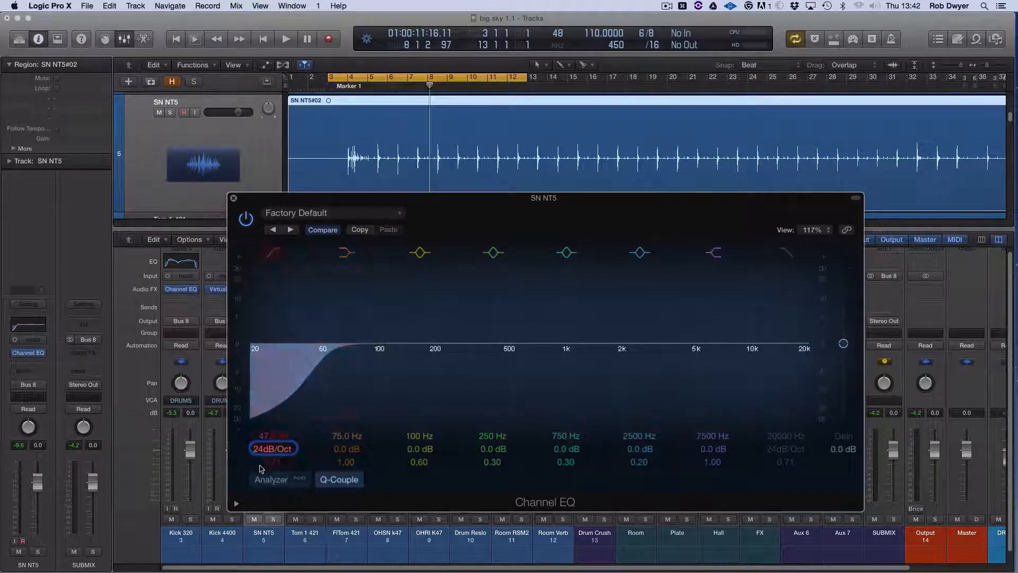
pyautogui.moveTo(260, 452); pyautogui.dragTo(262, 450)
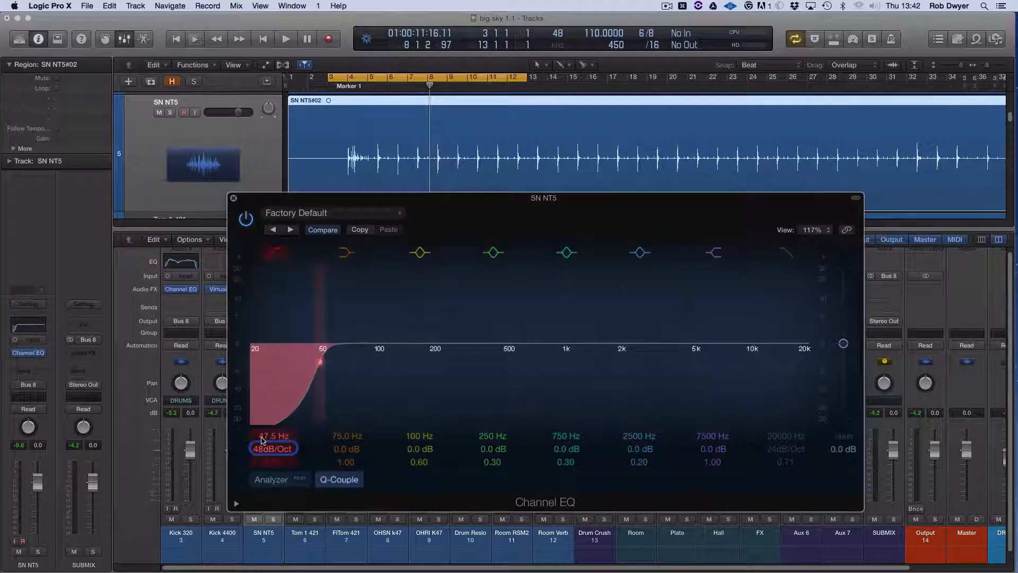
# Step: Solo SN NT5 and raise the low-cut frequency to 80 Hz during playback
pyautogui.moveTo(304, 201); pyautogui.dragTo(407, 154)
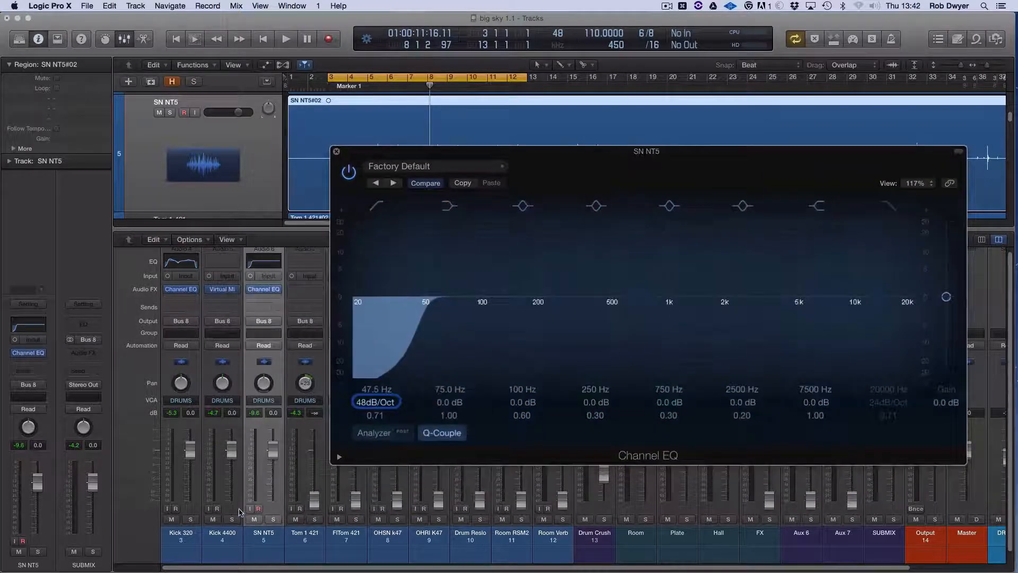
pyautogui.click(274, 520)
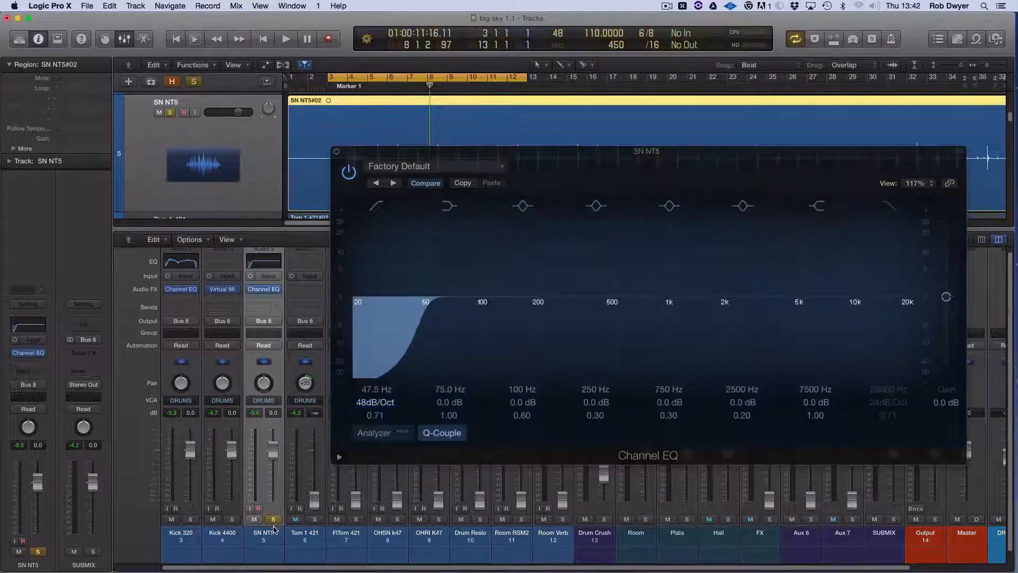
pyautogui.press('space')
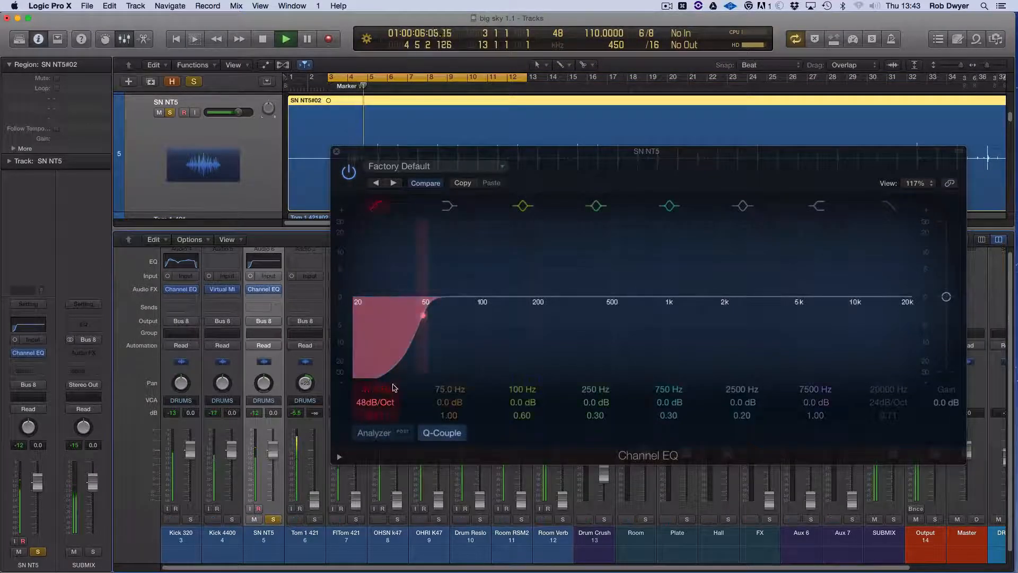
pyautogui.moveTo(370, 389)
pyautogui.mouseDown()
pyautogui.moveTo(370, 355)
pyautogui.moveTo(370, 376)
pyautogui.mouseUp()
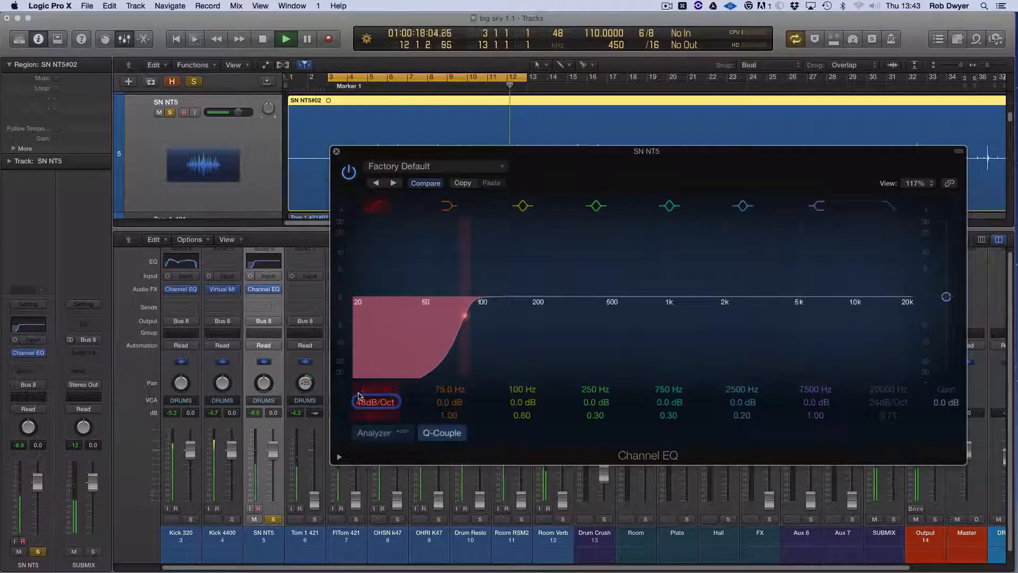
# Step: Boost the snare's low-mid band by 3.0 dB, compare it off and on, and set its frequency to 152 Hz
pyautogui.moveTo(525, 405); pyautogui.dragTo(520, 379)
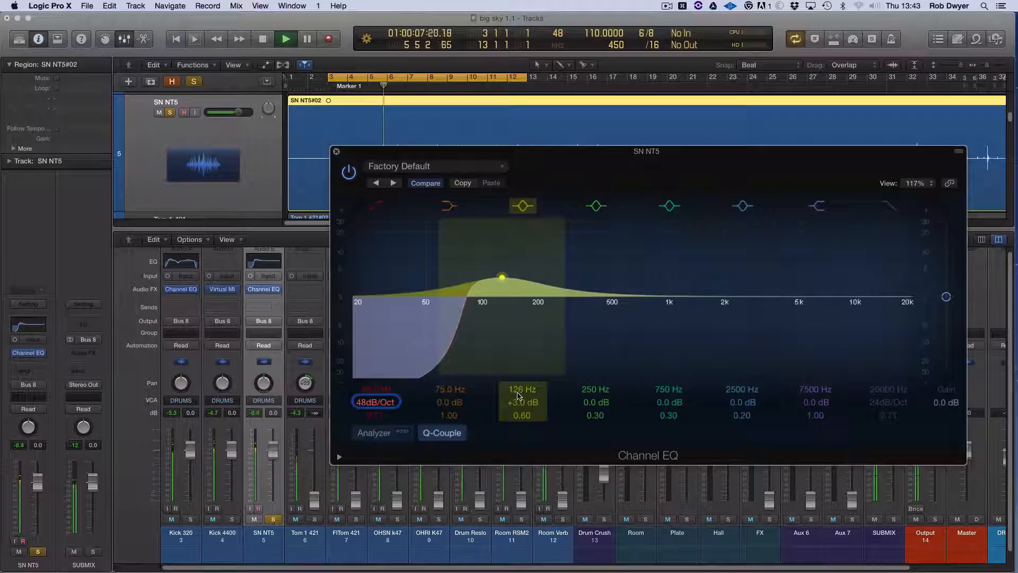
pyautogui.click(520, 210)
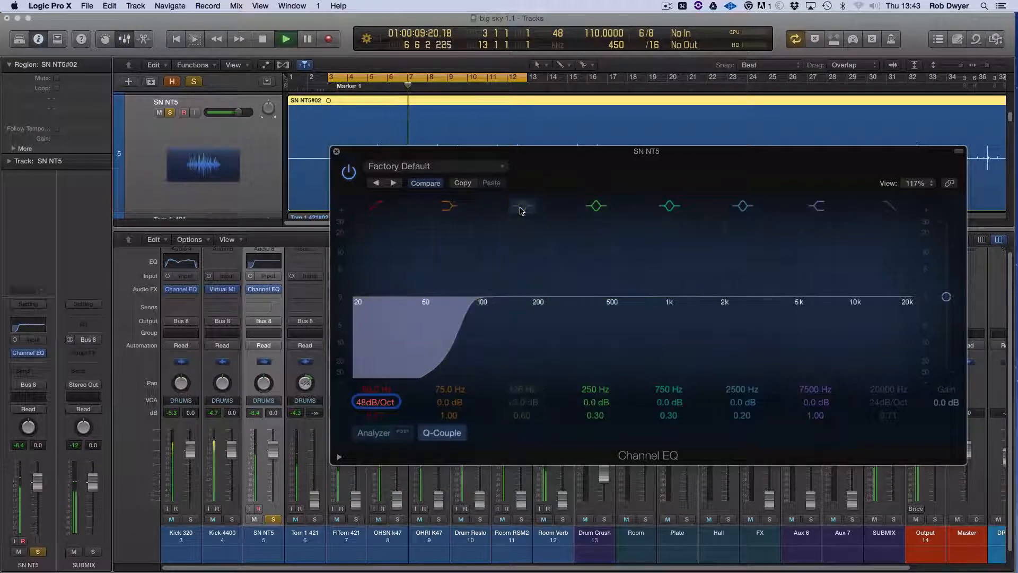
pyautogui.click(521, 208)
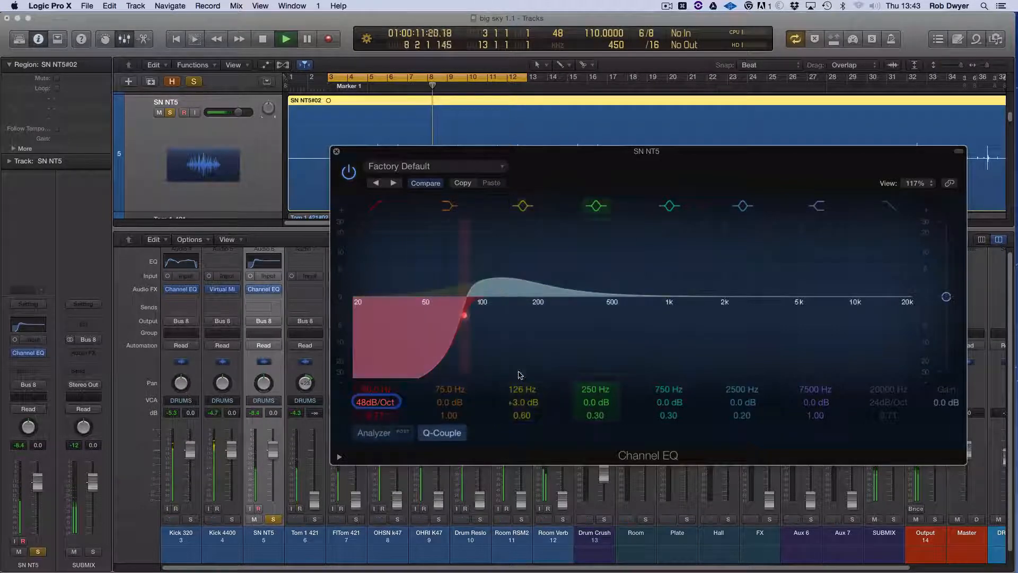
pyautogui.moveTo(516, 390); pyautogui.dragTo(516, 384)
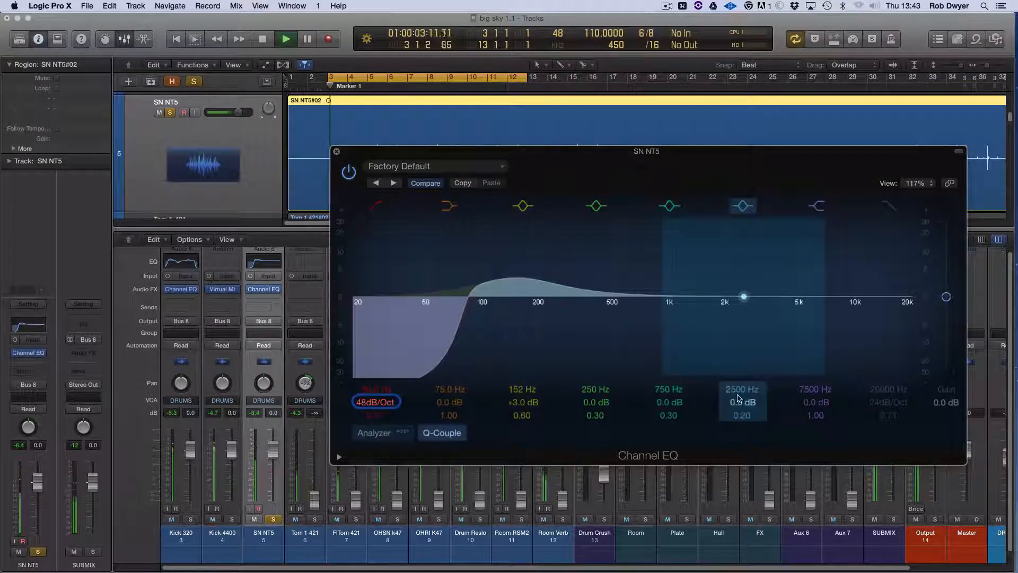
# Step: Boost the snare by 2.5 dB at 5000 Hz with Q 0.60, and cut 2.0 dB at 375 Hz with Q 0.57
pyautogui.moveTo(741, 415)
pyautogui.mouseDown()
pyautogui.moveTo(738, 361)
pyautogui.moveTo(729, 422)
pyautogui.moveTo(736, 412)
pyautogui.moveTo(741, 422)
pyautogui.mouseUp()
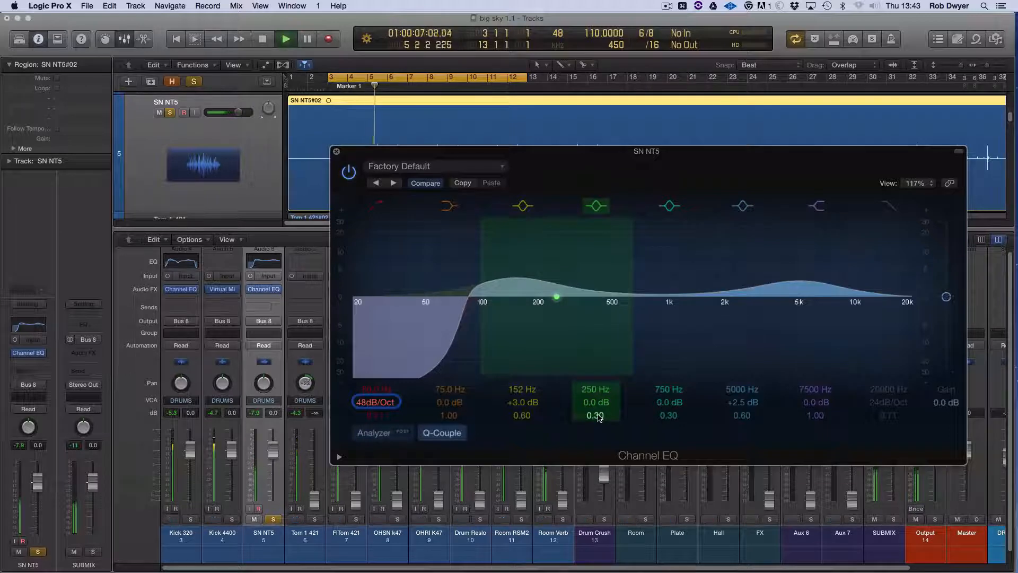
pyautogui.moveTo(599, 417)
pyautogui.mouseDown()
pyautogui.moveTo(593, 377)
pyautogui.moveTo(595, 432)
pyautogui.moveTo(592, 406)
pyautogui.moveTo(602, 416)
pyautogui.mouseUp()
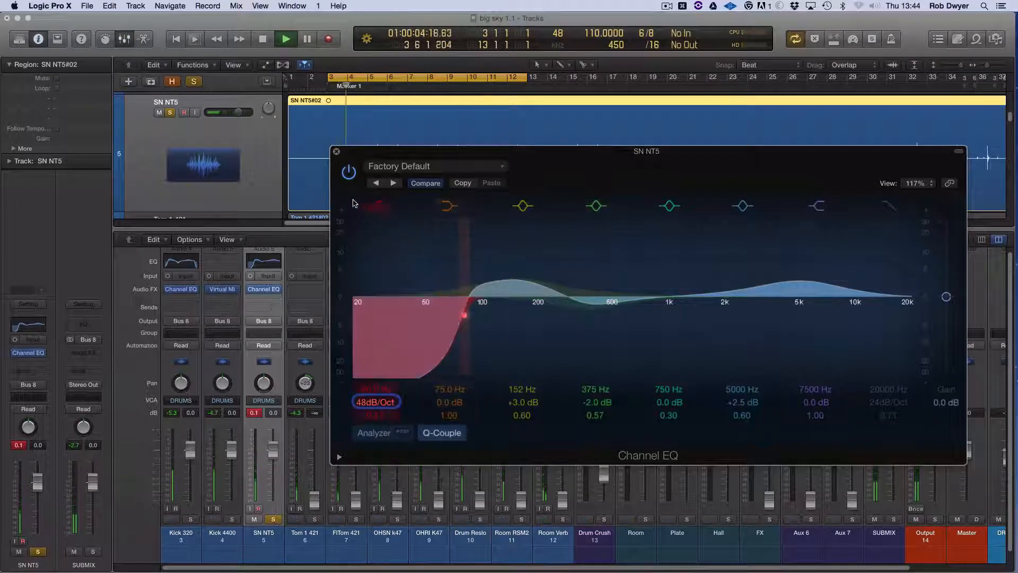
# Step: Compare the soloed snare with the Channel EQ bypassed and enabled, leave it enabled, and stop playback
pyautogui.click(350, 177)
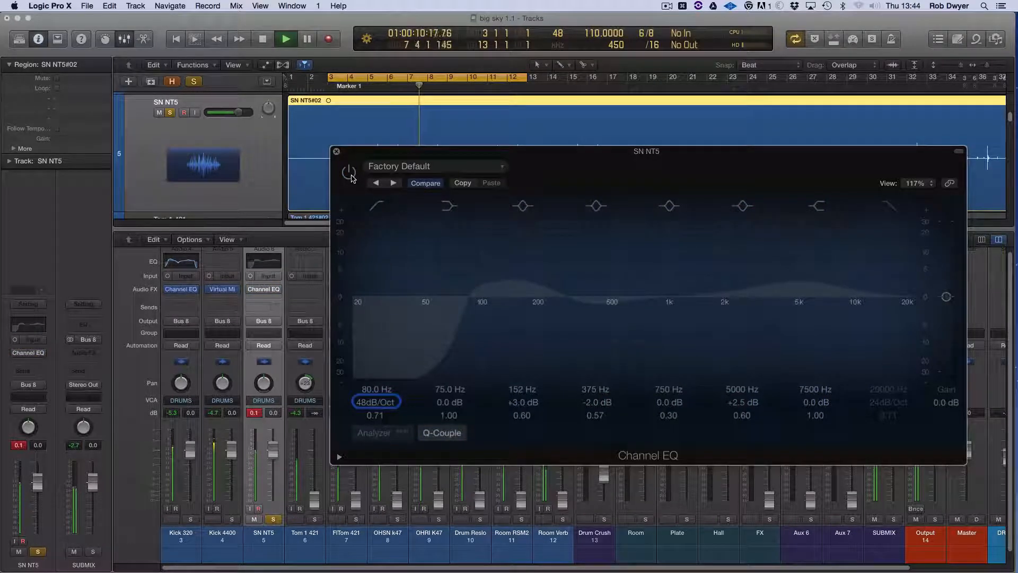
pyautogui.click(351, 177)
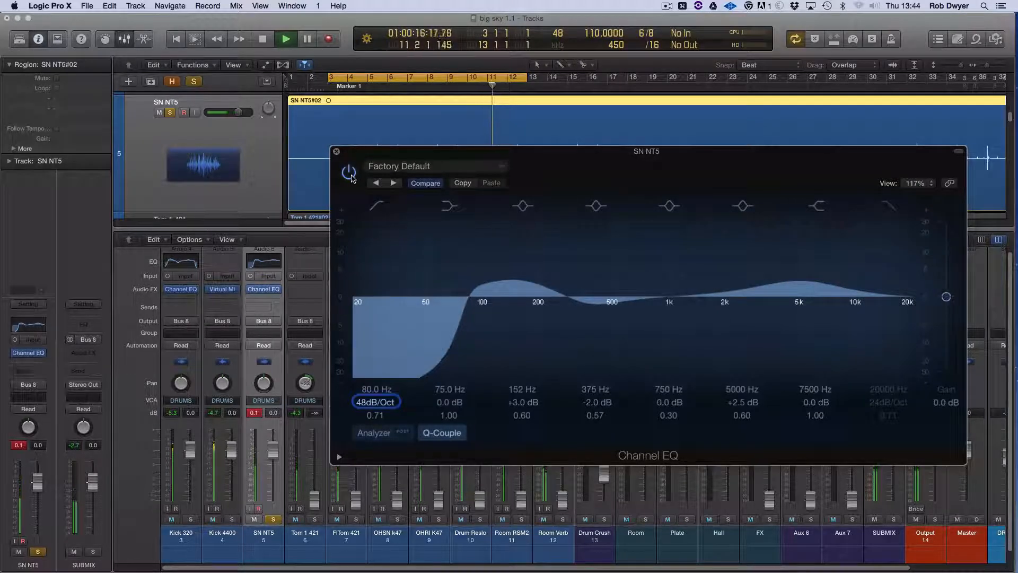
pyautogui.click(349, 173)
pyautogui.press('space')
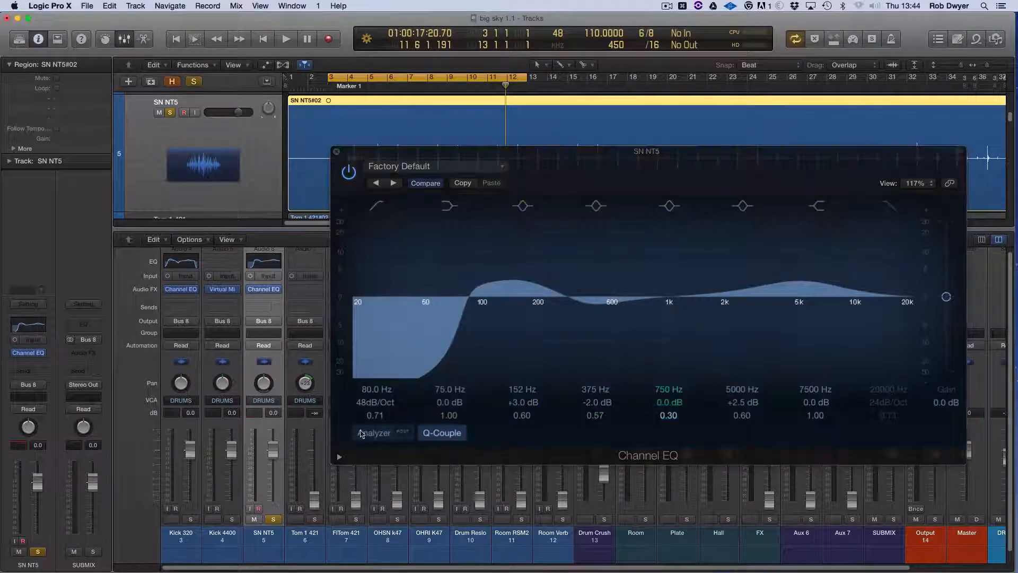
# Step: Find the snare's ringing frequency by sweeping the 750 Hz band with a 24.0 dB boost and Q 19.0, stopping at 520 Hz
pyautogui.press('space')
pyautogui.moveTo(669, 418); pyautogui.dragTo(661, 397)
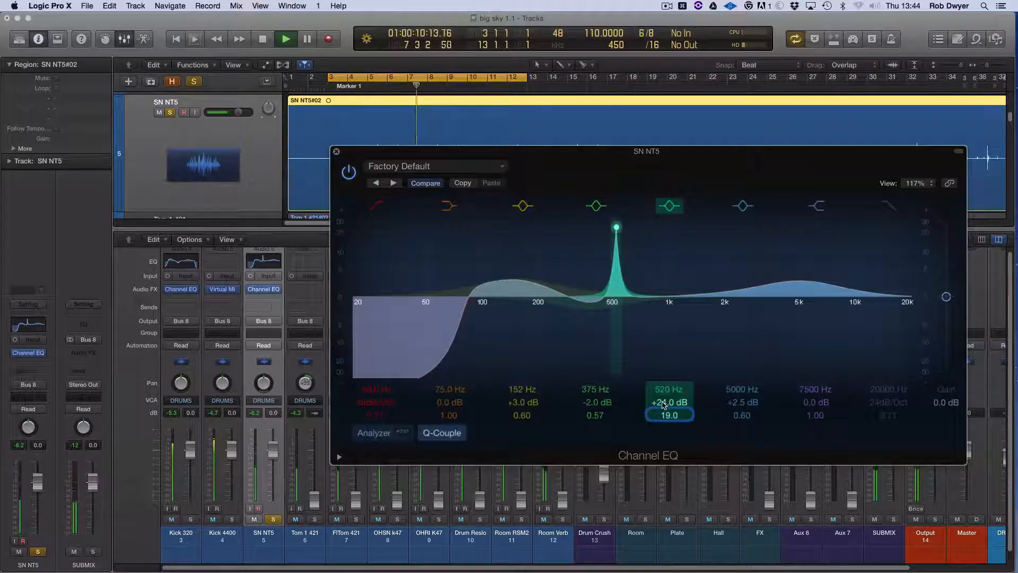
pyautogui.press('space')
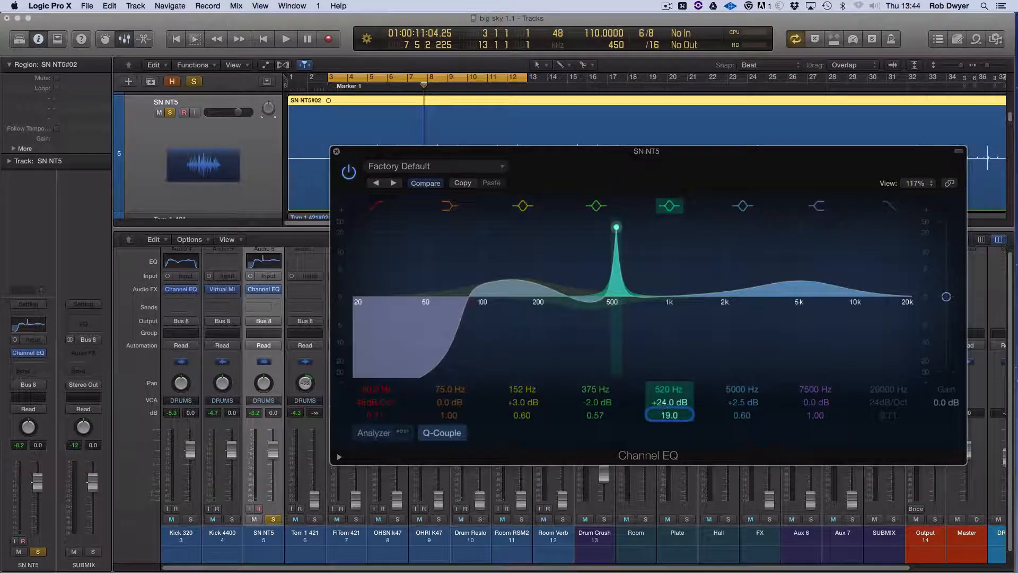
# Step: Turn the narrow 520 Hz boost into a 9.0 dB cut and widen it to Q 5.30 during playback
pyautogui.moveTo(665, 404); pyautogui.dragTo(664, 420)
pyautogui.press('space')
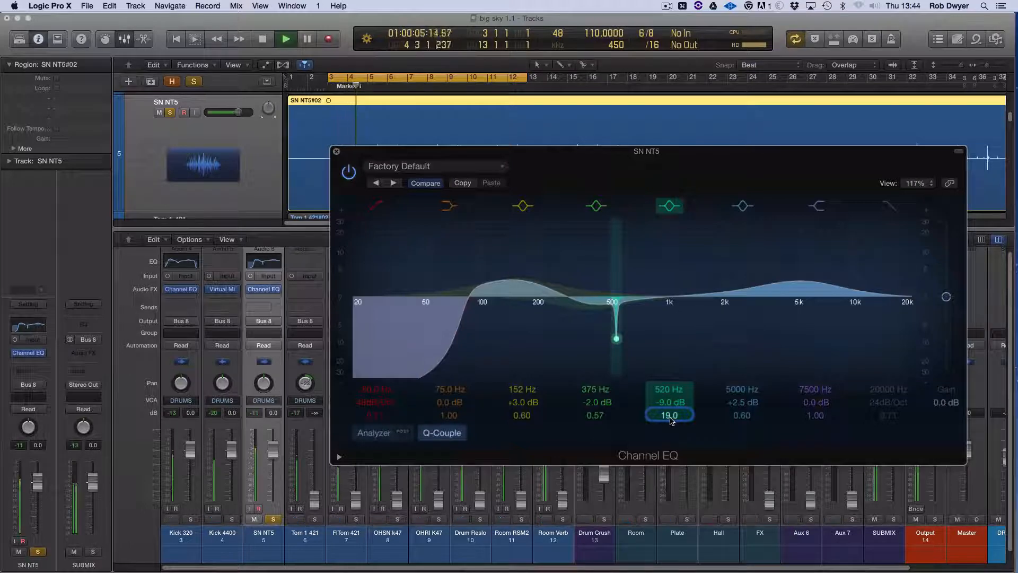
pyautogui.moveTo(671, 421)
pyautogui.mouseDown()
pyautogui.moveTo(671, 429)
pyautogui.moveTo(670, 418)
pyautogui.mouseUp()
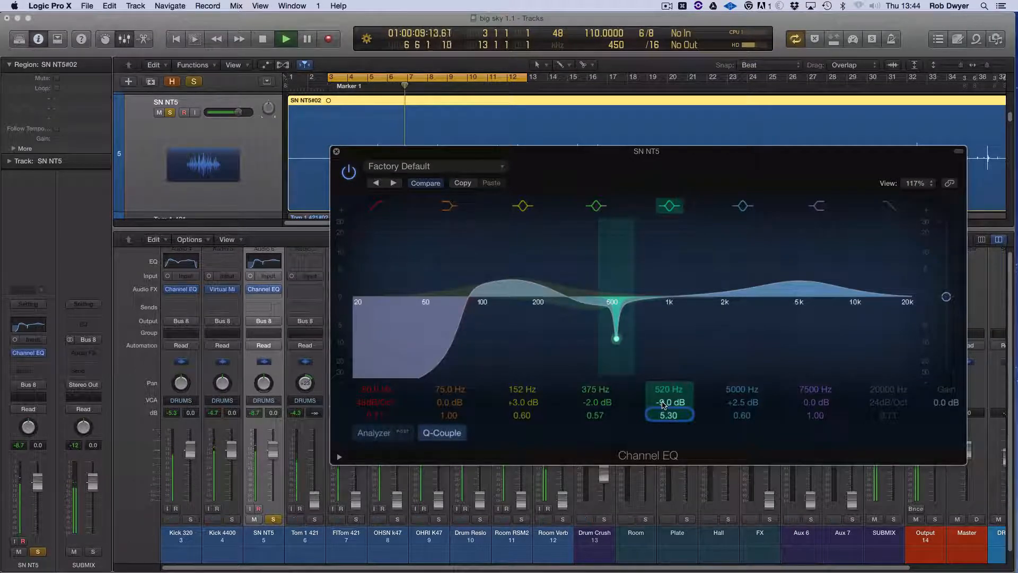
pyautogui.moveTo(664, 401)
pyautogui.mouseDown()
pyautogui.moveTo(664, 369)
pyautogui.moveTo(663, 402)
pyautogui.mouseUp()
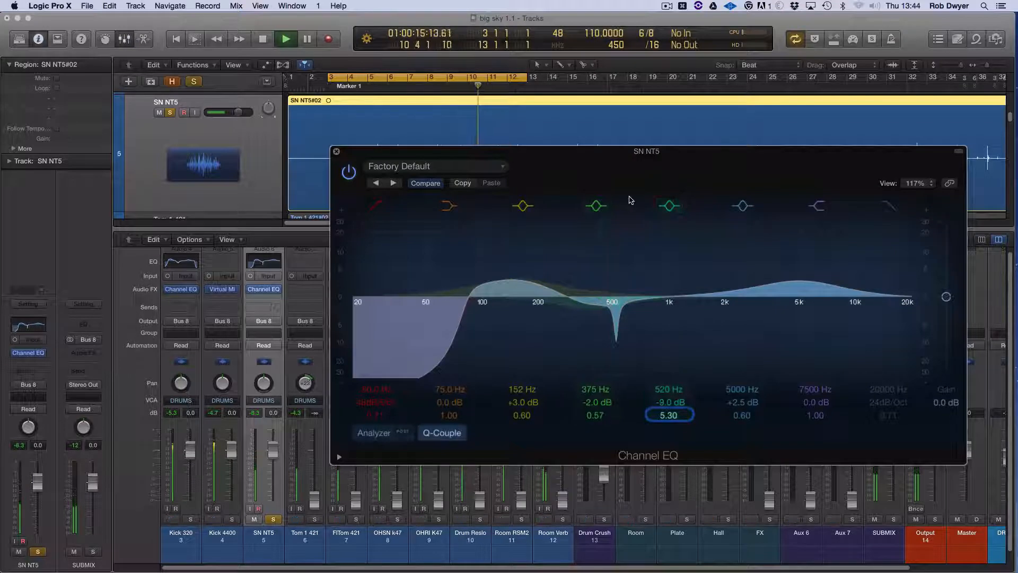
# Step: Compare the snare with the 520 Hz cut off and on, leave it on, stop playback, and unsolo SN NT5
pyautogui.click(669, 206)
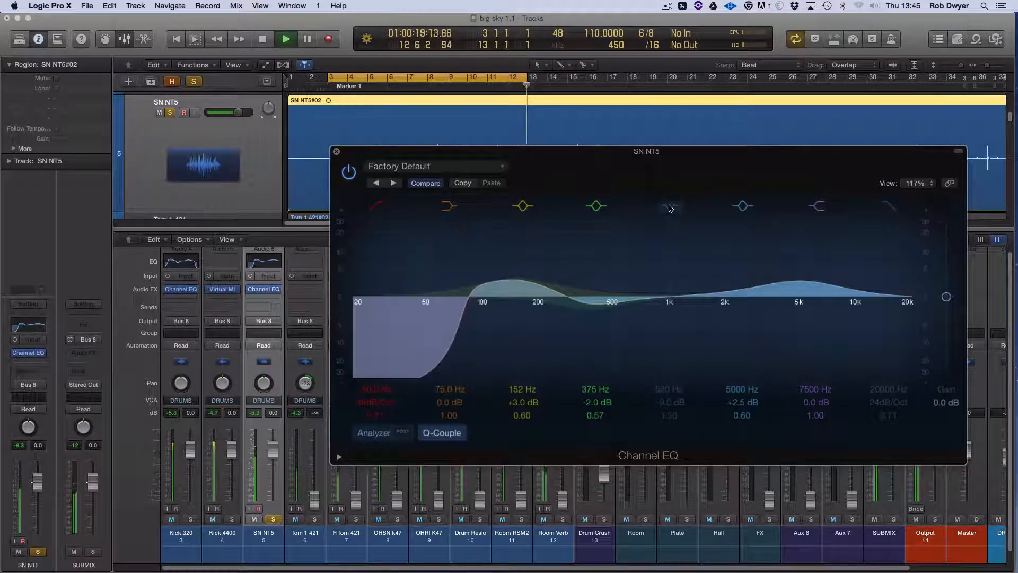
pyautogui.click(669, 206)
pyautogui.press('space')
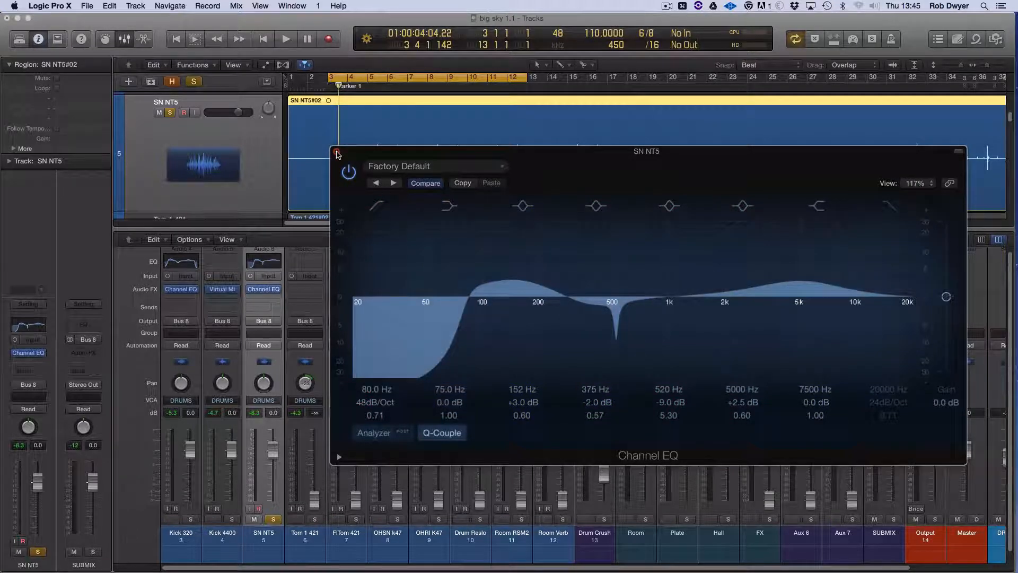
pyautogui.click(273, 519)
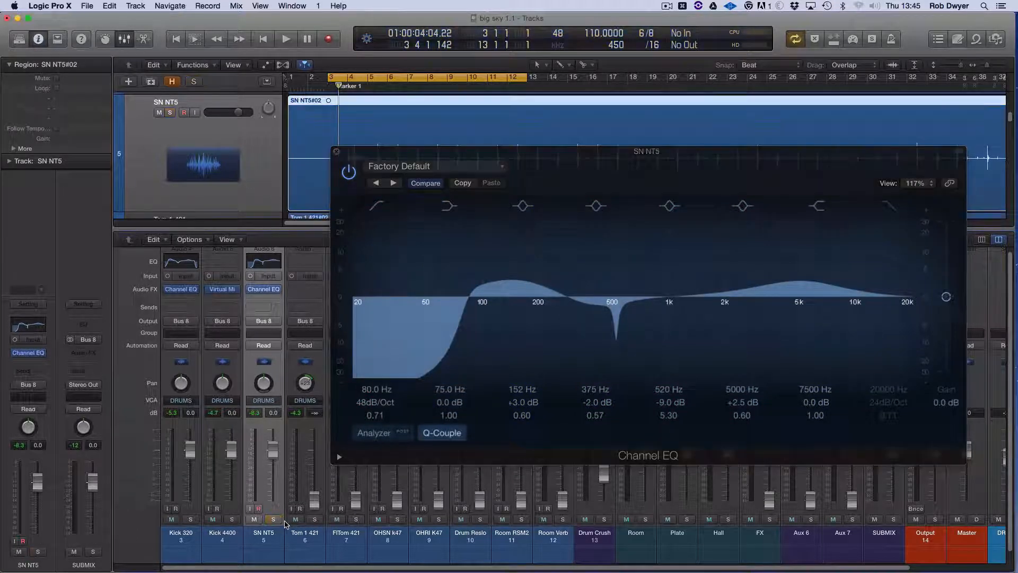
# Step: Listen to the snare within the full drum mix, close its Channel EQ window, and stop playback
pyautogui.press('space')
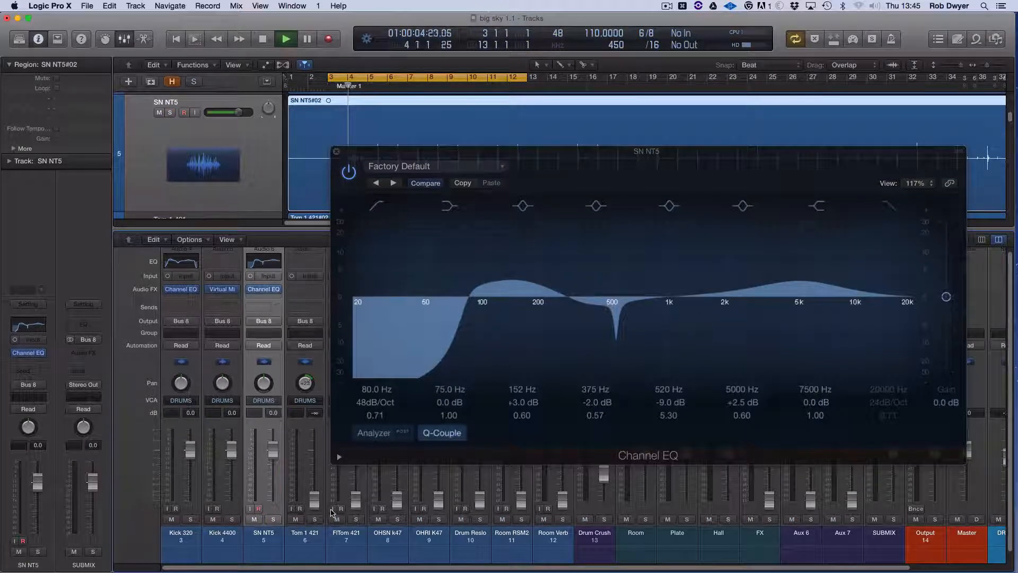
pyautogui.click(426, 447)
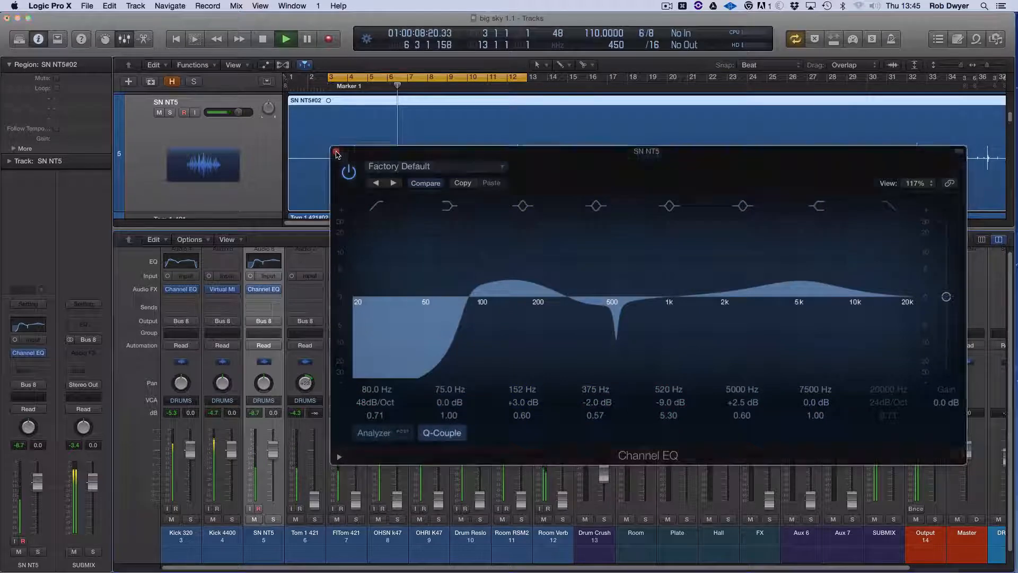
pyautogui.click(337, 151)
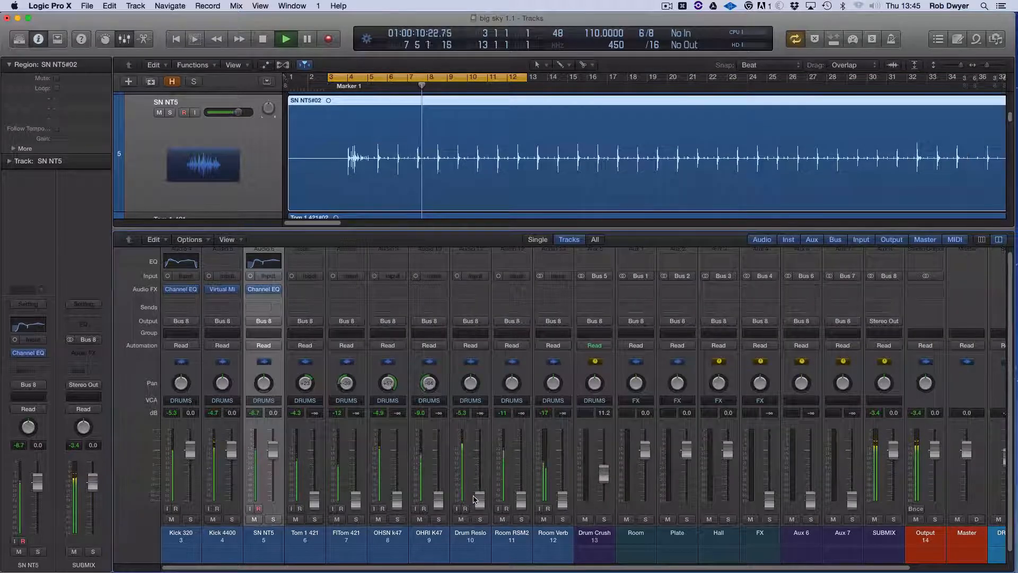
pyautogui.press('space')
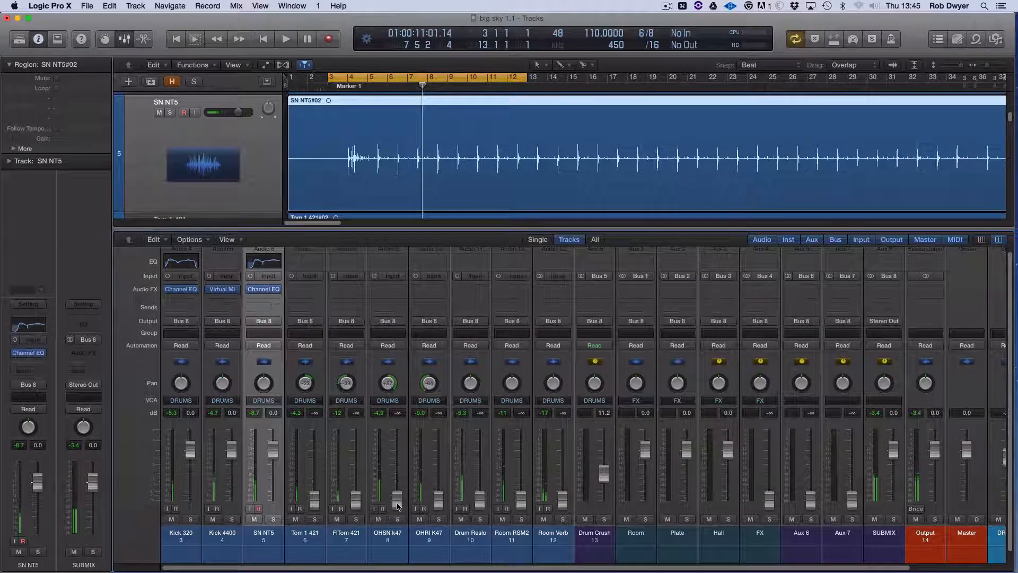
# Step: Raise the OHSN k47 and OHRI K47 overhead faders to 0.0 dB and insert a mono Slate Digital Virtual Mix Rack on both
pyautogui.moveTo(399, 505); pyautogui.dragTo(397, 474)
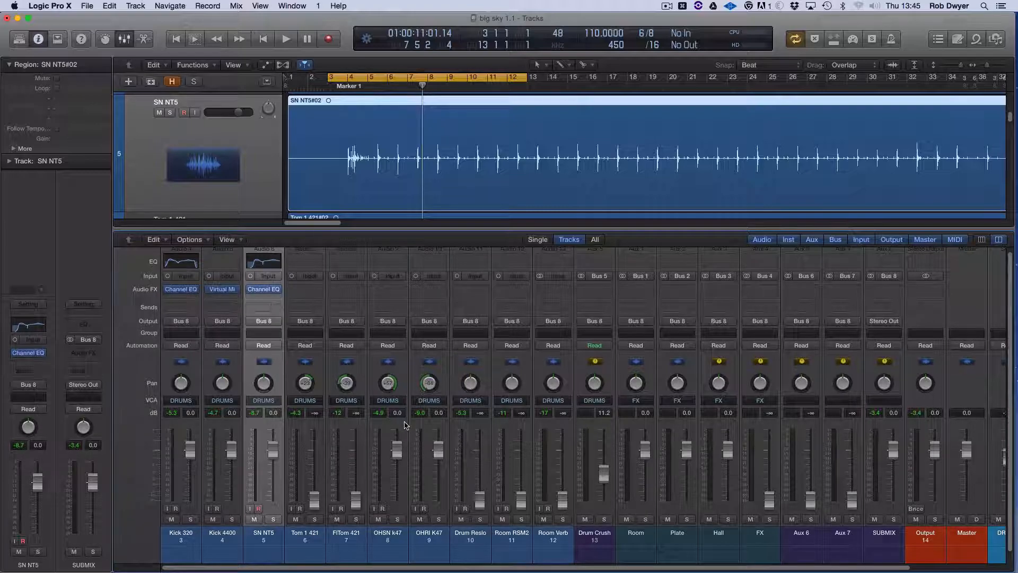
pyautogui.moveTo(393, 534); pyautogui.dragTo(414, 533)
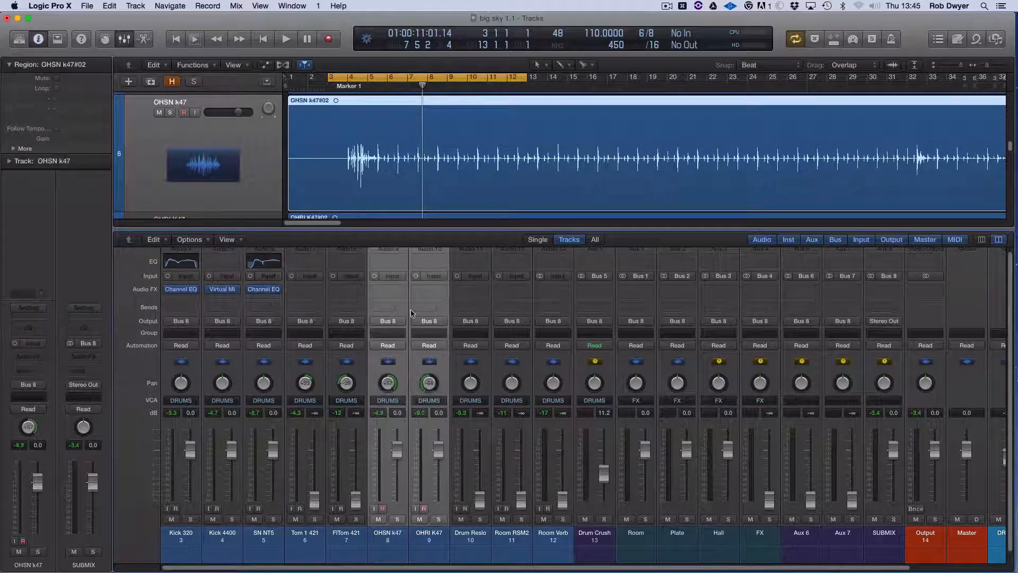
pyautogui.click(390, 289)
pyautogui.moveTo(421, 419)
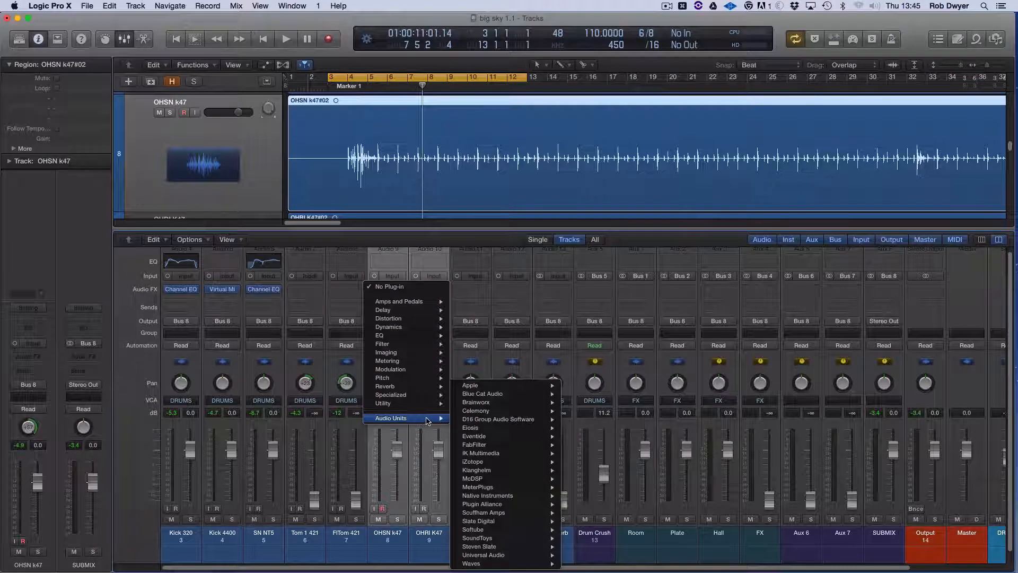
pyautogui.moveTo(517, 520)
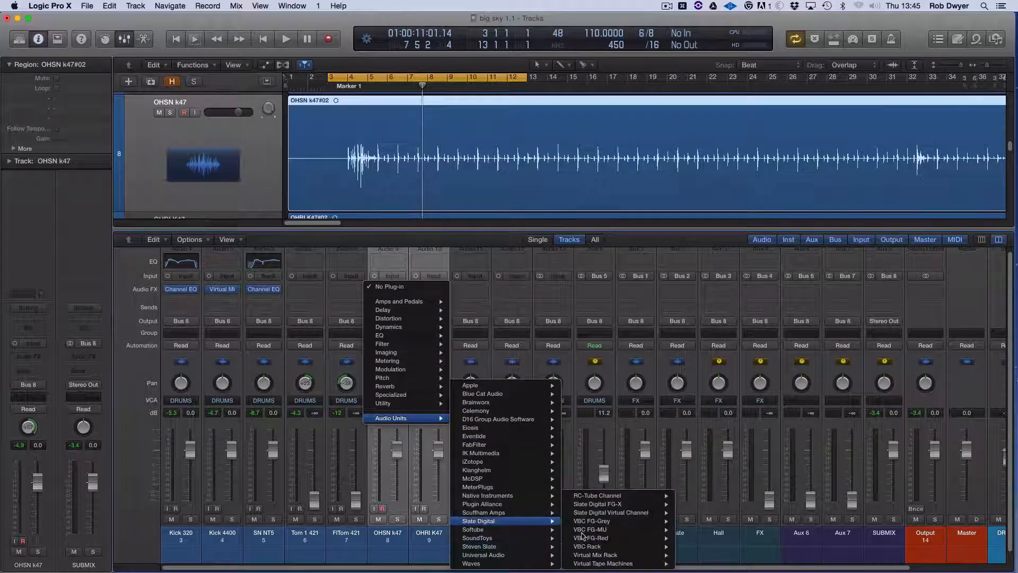
pyautogui.moveTo(637, 555)
pyautogui.click(692, 555)
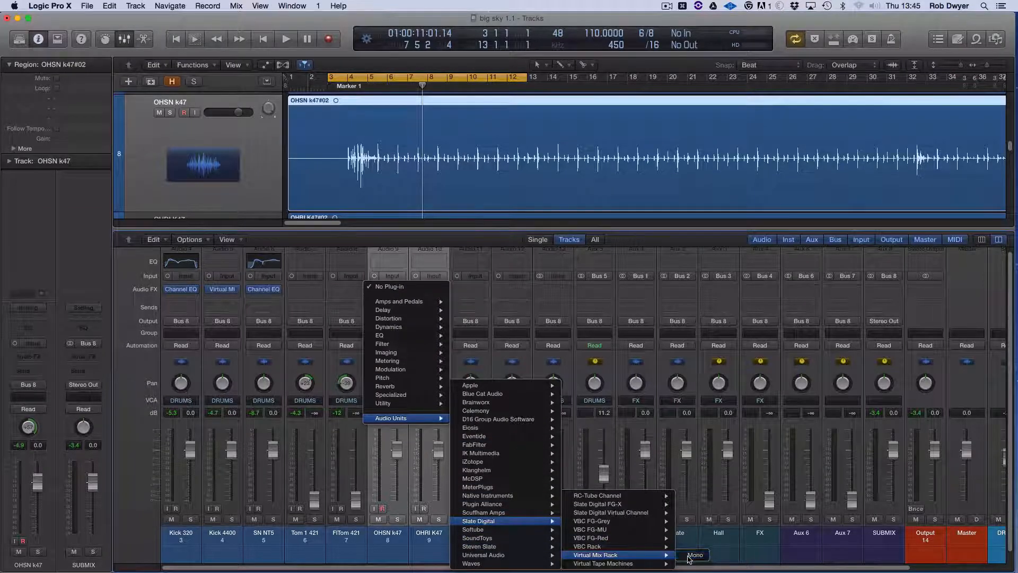
# Step: Start playback and load the FG-S EQ module into the first slot of the OHSN k47 Virtual Mix Rack
pyautogui.moveTo(276, 46); pyautogui.dragTo(687, 57)
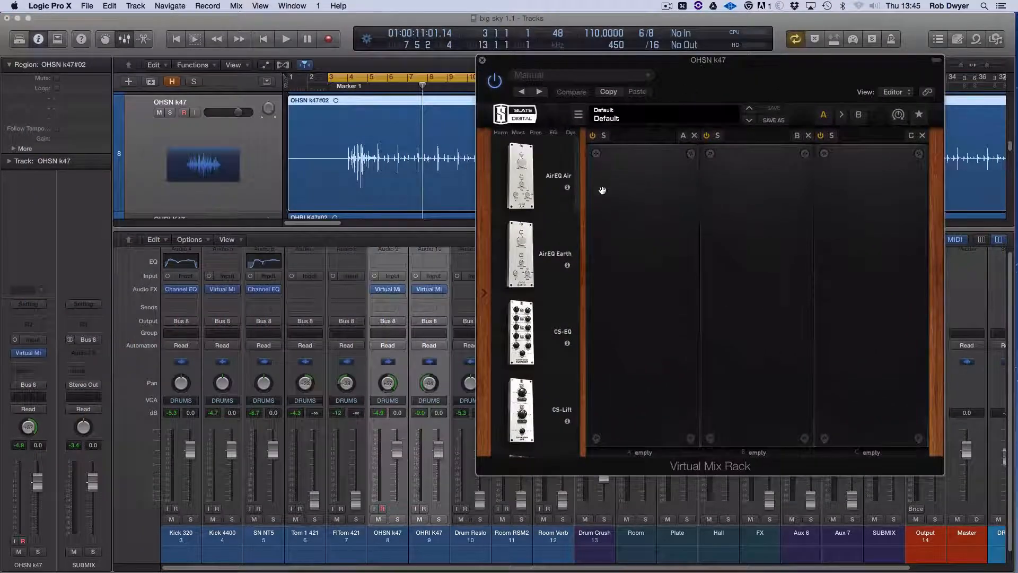
pyautogui.press('space')
pyautogui.scroll(-10, 540, 345)
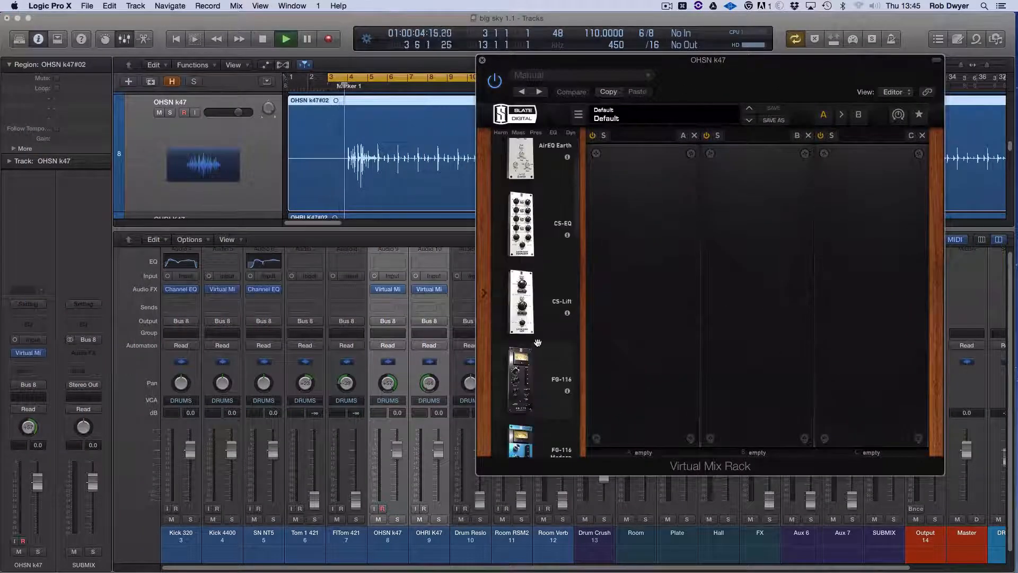
pyautogui.scroll(-5, 531, 349)
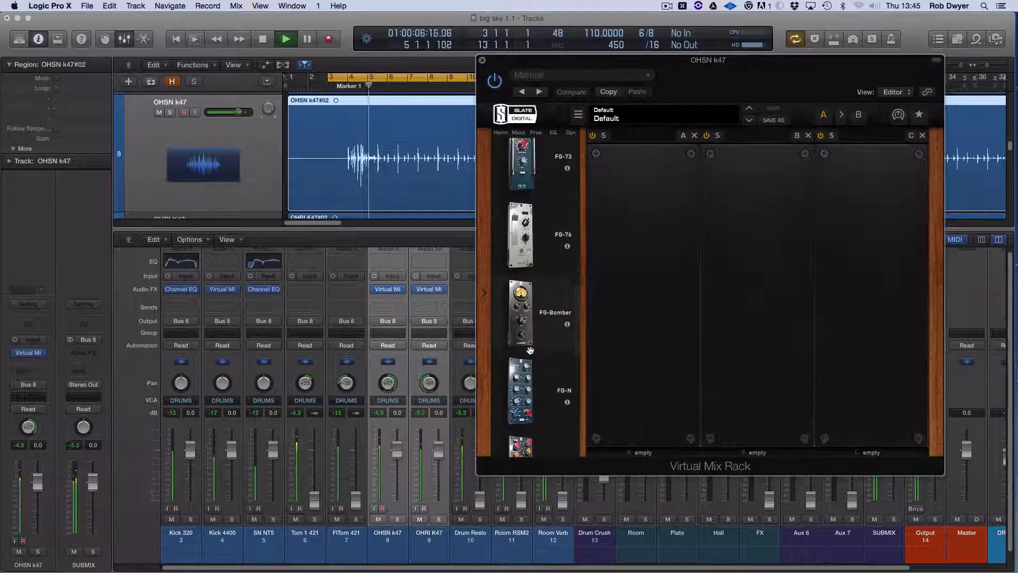
pyautogui.moveTo(525, 350); pyautogui.dragTo(610, 359)
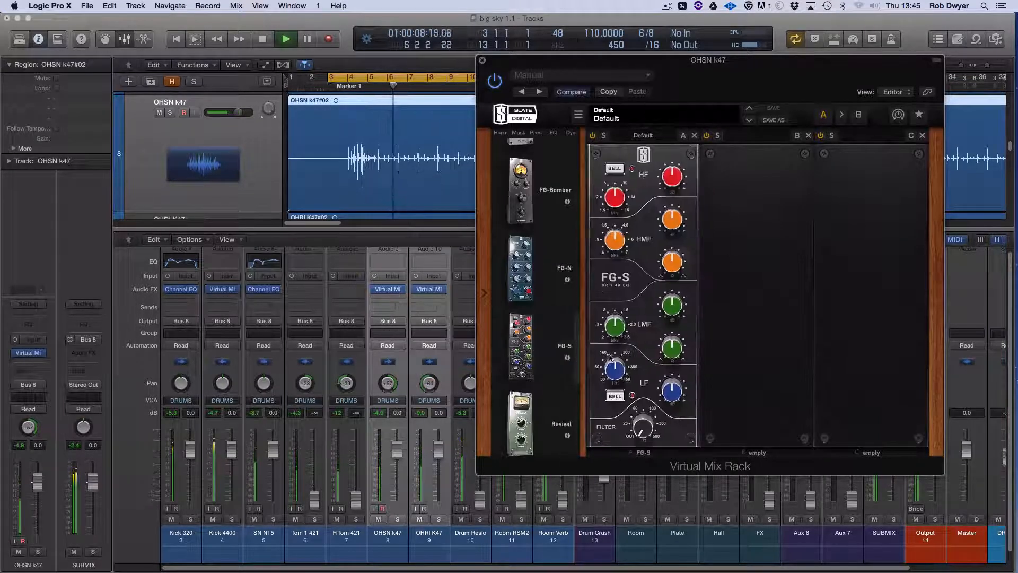
# Step: Solo the overheads and unsolo OHRI K47 so OHSN k47 plays alone, with its rack window kept clear of the channel strips
pyautogui.click(396, 521)
pyautogui.moveTo(538, 63); pyautogui.dragTo(169, 62)
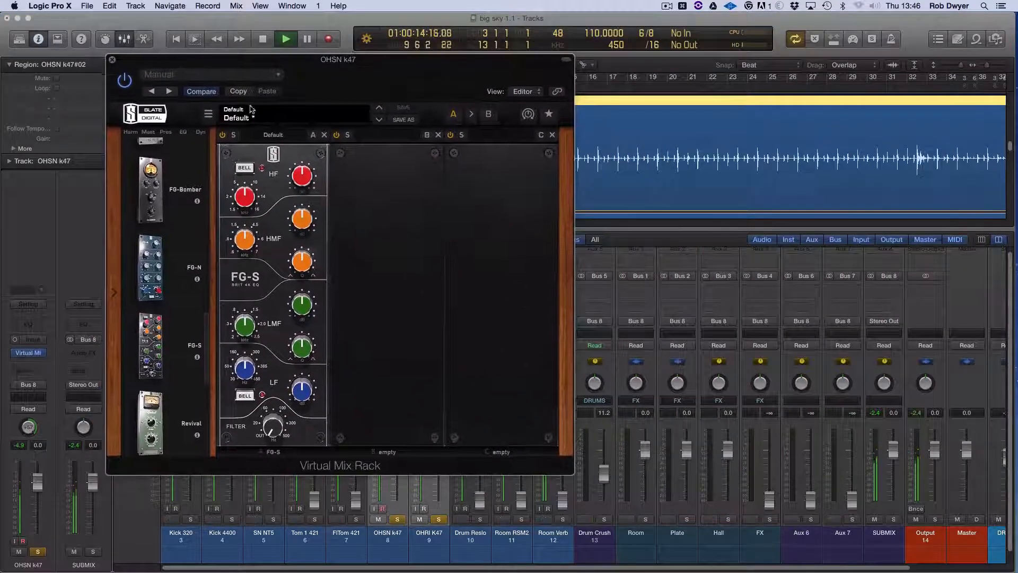
pyautogui.moveTo(355, 71); pyautogui.dragTo(679, 89)
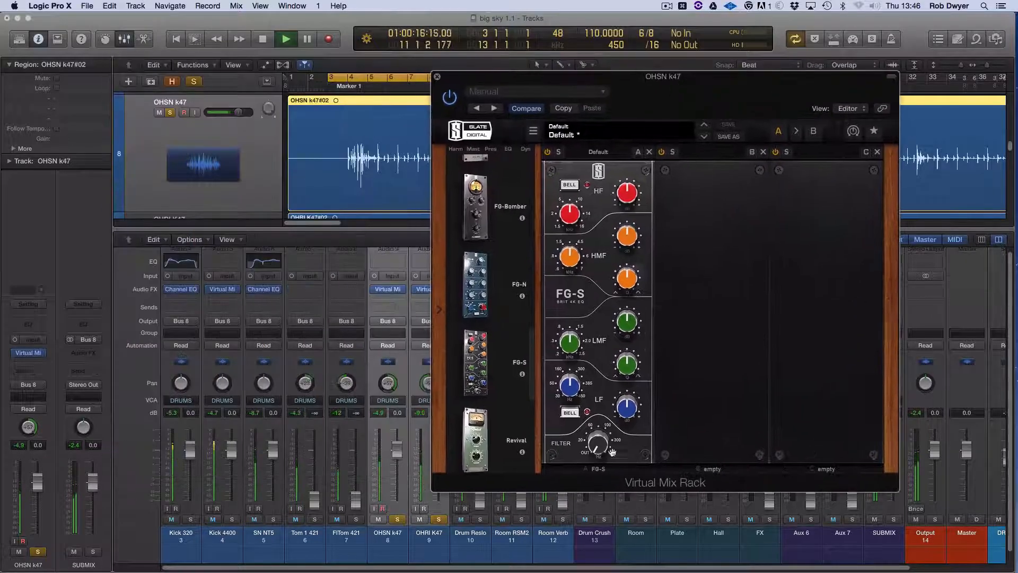
pyautogui.click(420, 542)
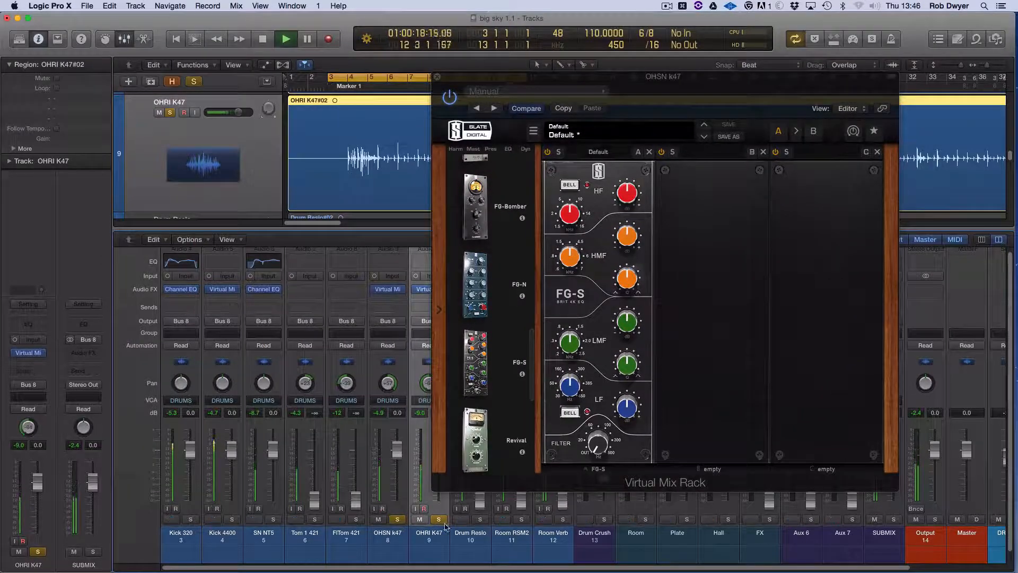
pyautogui.click(439, 522)
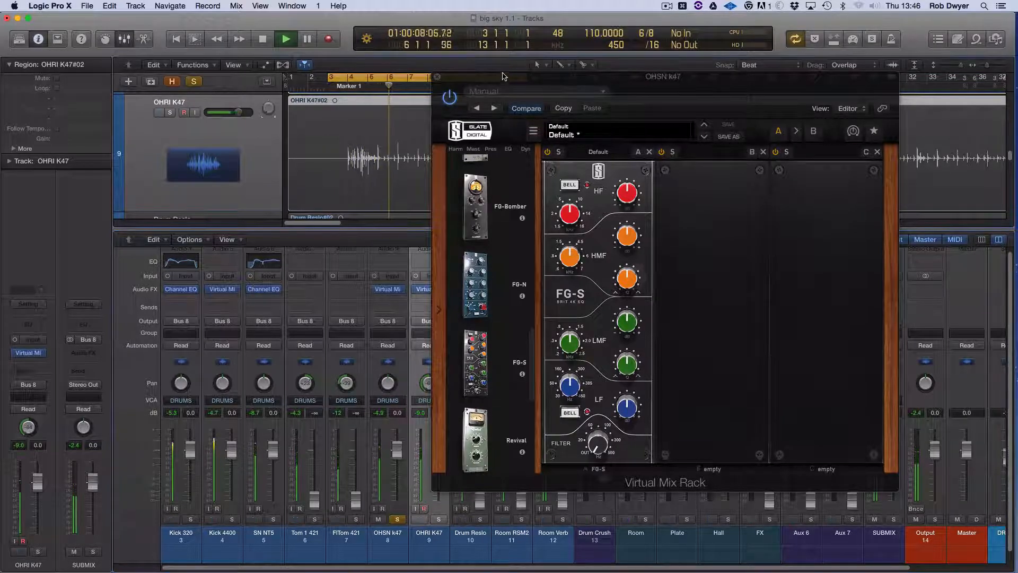
pyautogui.moveTo(504, 76); pyautogui.dragTo(475, 94)
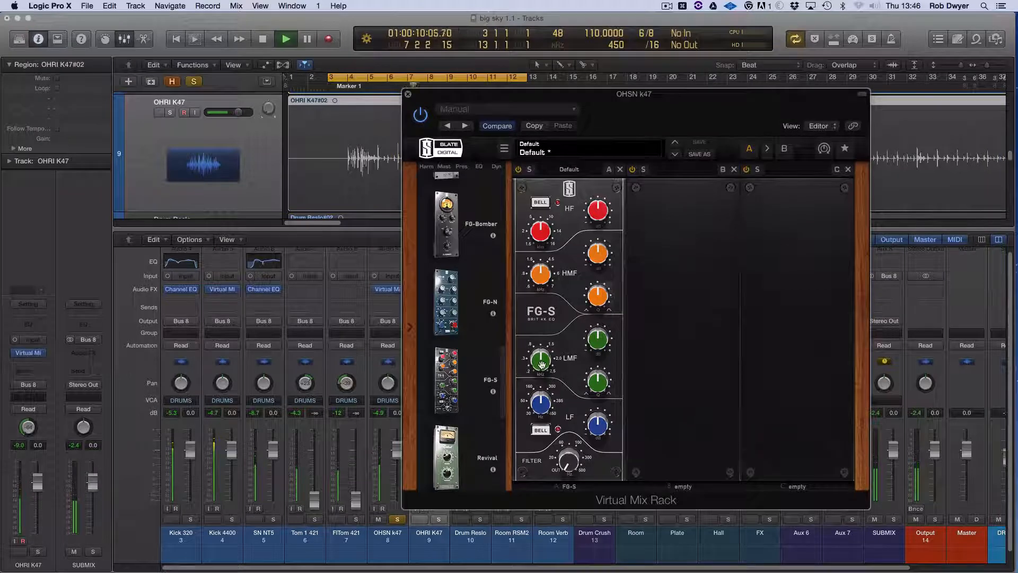
# Step: Sweep the FG-S LMF band on OHSN k47 with a boost and Q 1.91, and turn the boost into a cut
pyautogui.moveTo(597, 338); pyautogui.dragTo(598, 327)
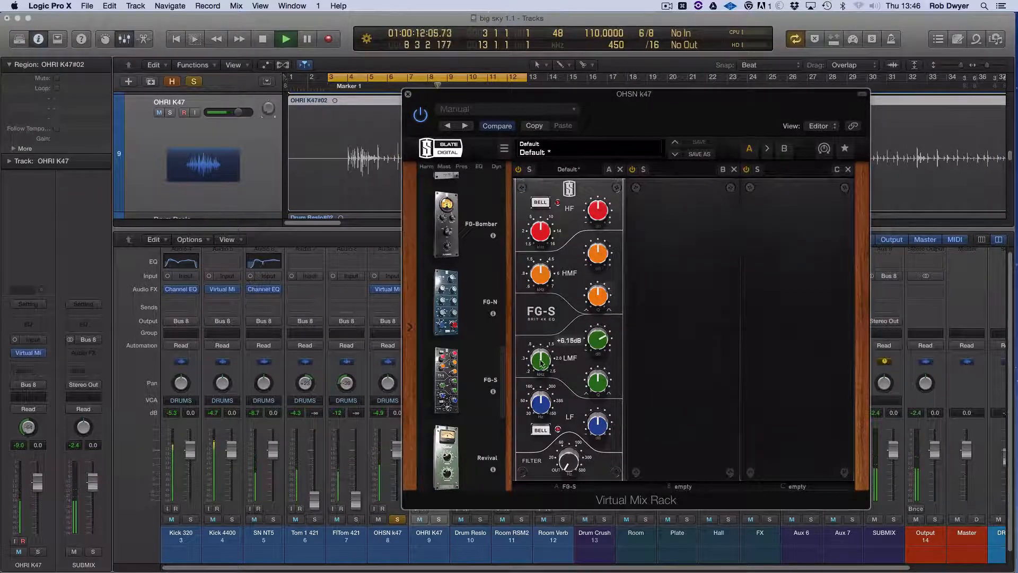
pyautogui.moveTo(541, 362); pyautogui.dragTo(535, 384)
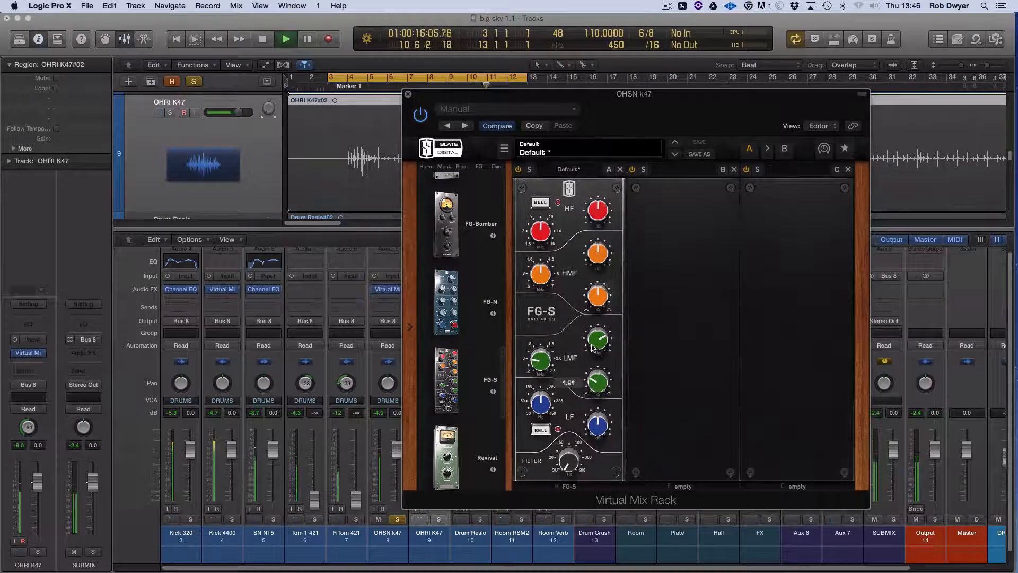
pyautogui.moveTo(592, 347); pyautogui.dragTo(592, 337)
pyautogui.moveTo(540, 369); pyautogui.dragTo(539, 360)
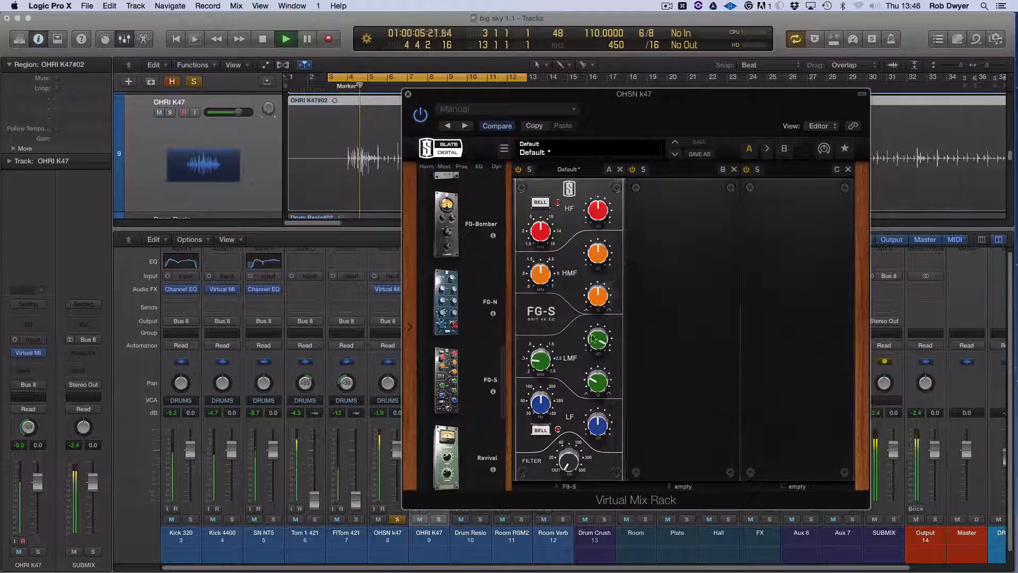
pyautogui.moveTo(594, 337); pyautogui.dragTo(580, 386)
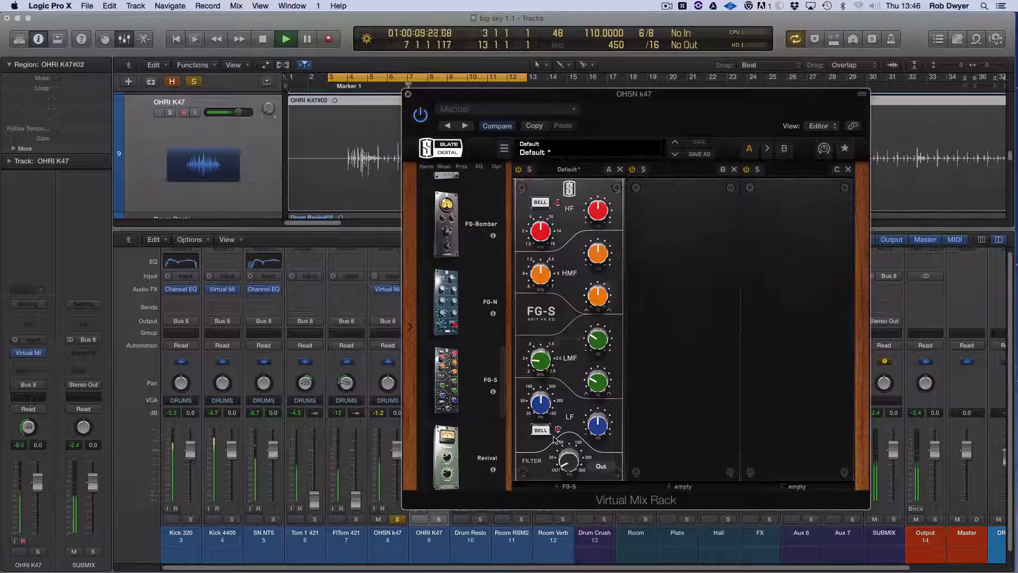
# Step: Set the FG-S filter to about 43.8 Hz, lower the LF band's frequency, and boost its gain
pyautogui.moveTo(566, 465); pyautogui.dragTo(558, 432)
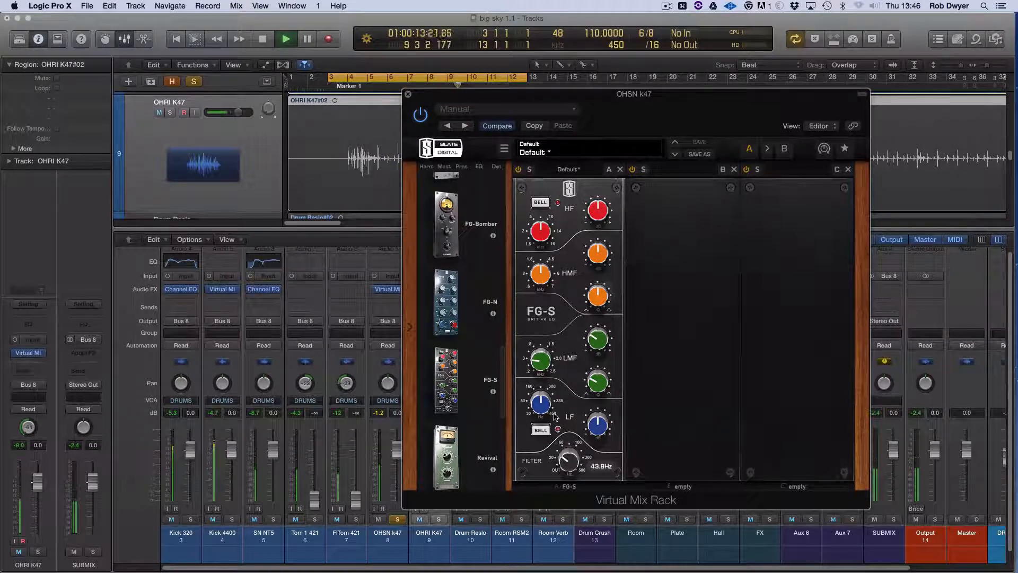
pyautogui.moveTo(541, 406); pyautogui.dragTo(590, 419)
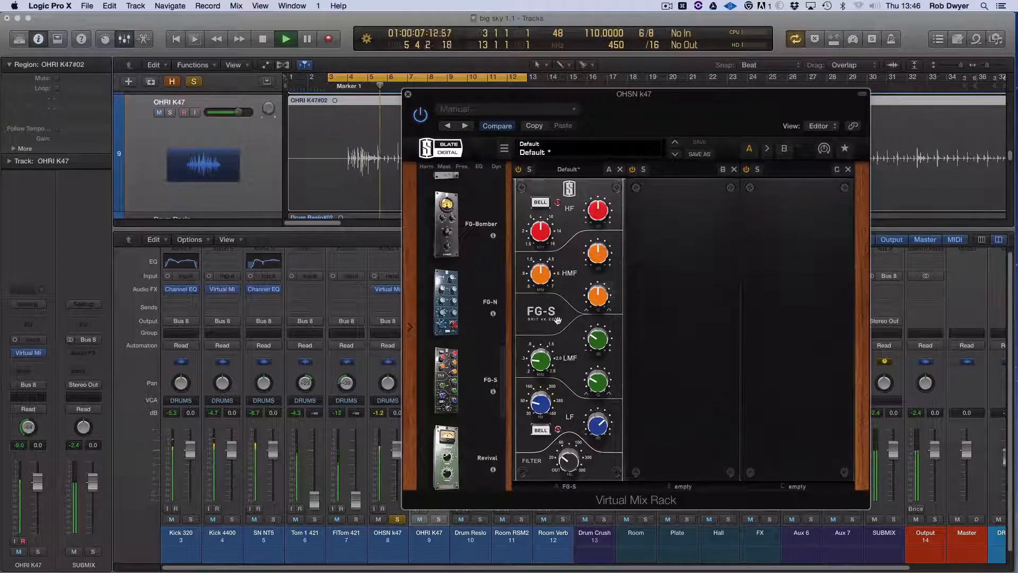
# Step: Boost the FG-S HMF band slightly with adjusted frequency and Q, and boost the HF band with its frequency raised past 13.7 kHz
pyautogui.moveTo(546, 277); pyautogui.dragTo(595, 246)
pyautogui.moveTo(593, 301); pyautogui.dragTo(588, 275)
pyautogui.moveTo(542, 227); pyautogui.dragTo(542, 190)
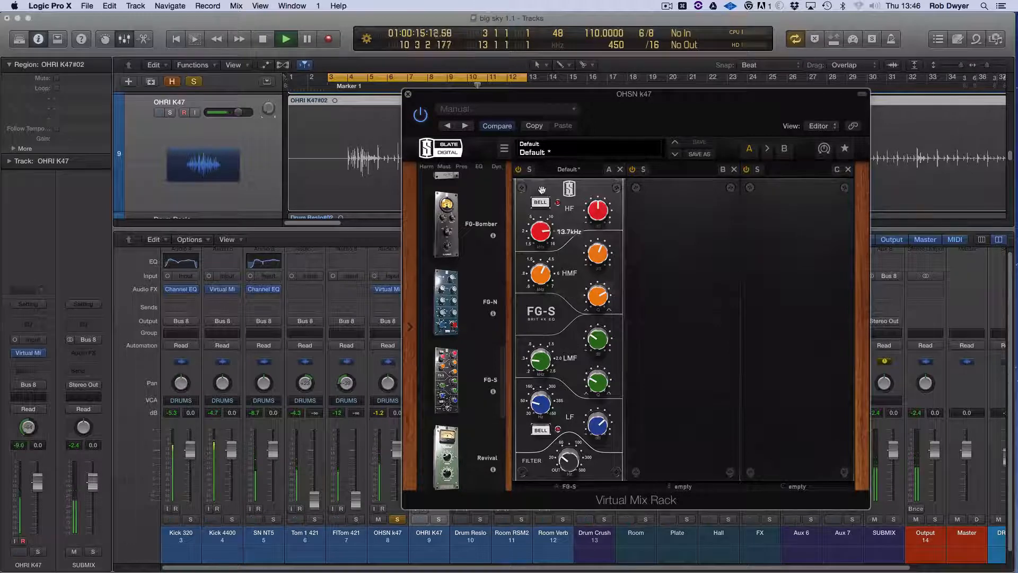
pyautogui.moveTo(604, 207); pyautogui.dragTo(601, 177)
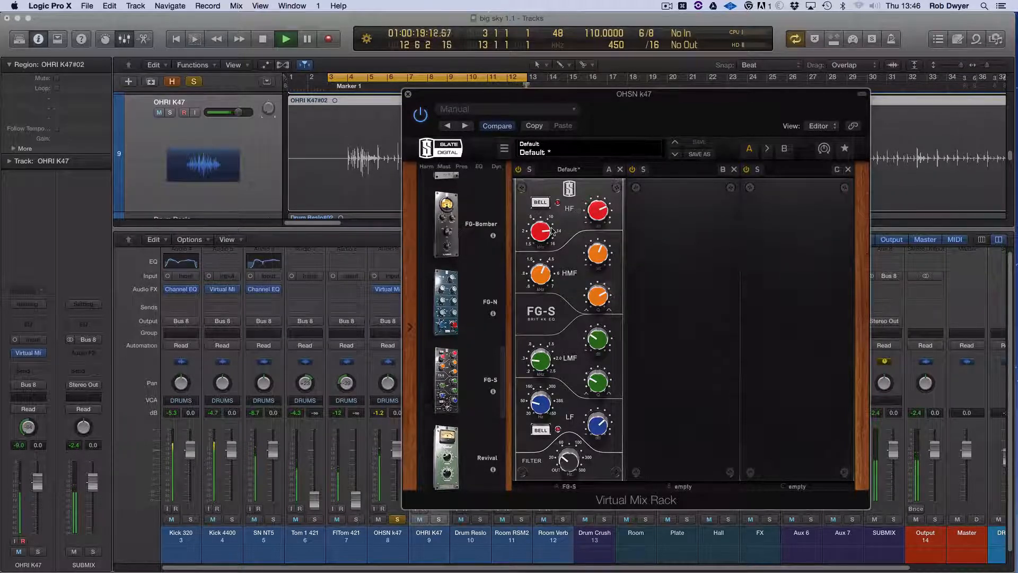
pyautogui.moveTo(546, 231); pyautogui.dragTo(546, 219)
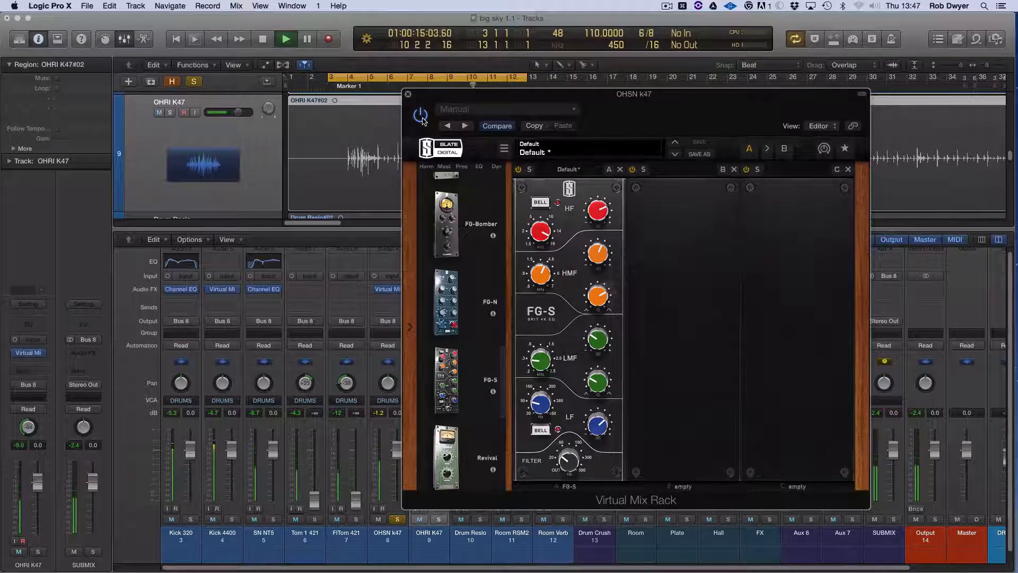
# Step: Close the OHSN k47 rack window, open the Virtual Mix Rack on OHRI K47, and solo that track
pyautogui.click(407, 95)
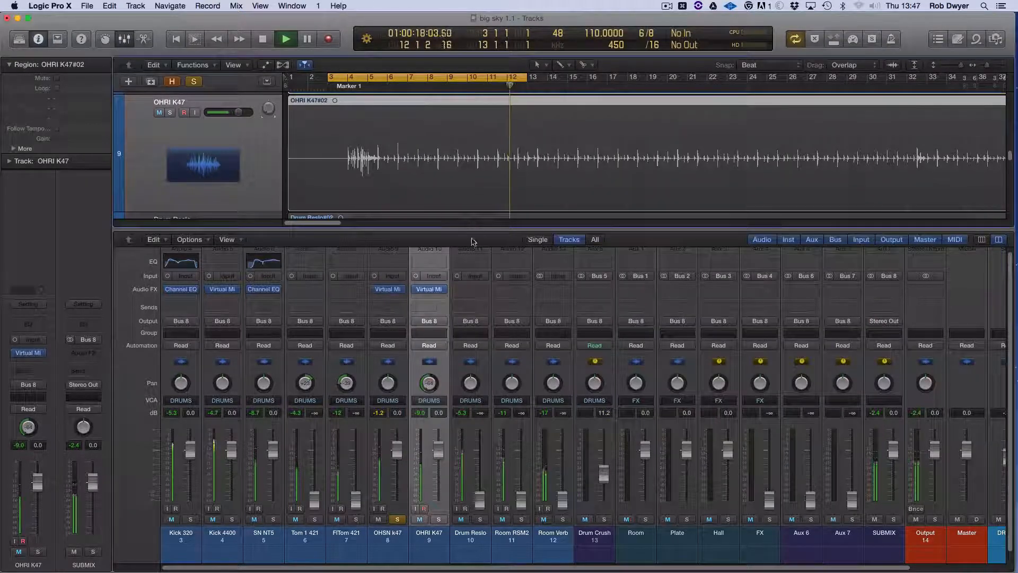
pyautogui.click(430, 289)
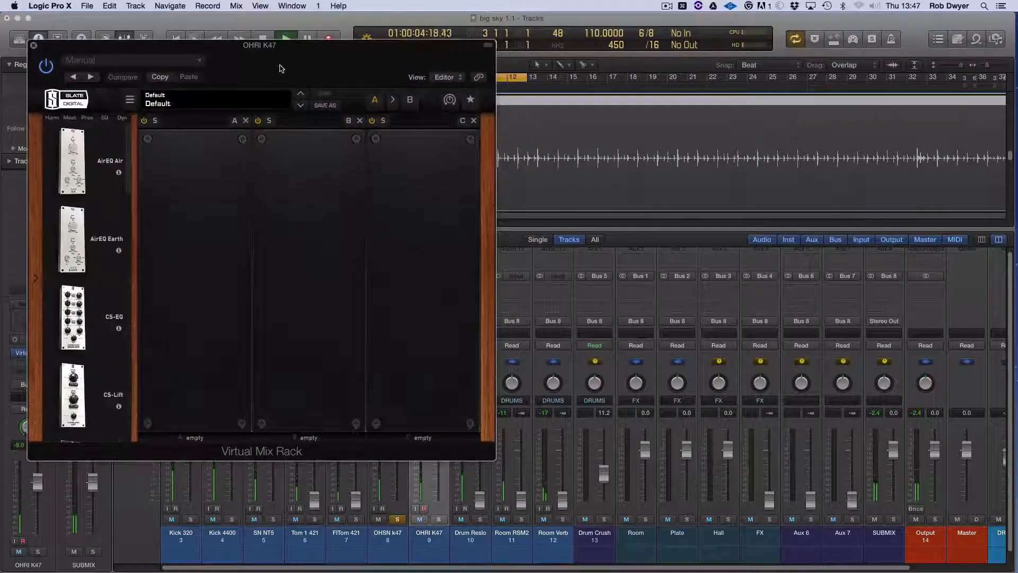
pyautogui.moveTo(356, 66); pyautogui.dragTo(808, 109)
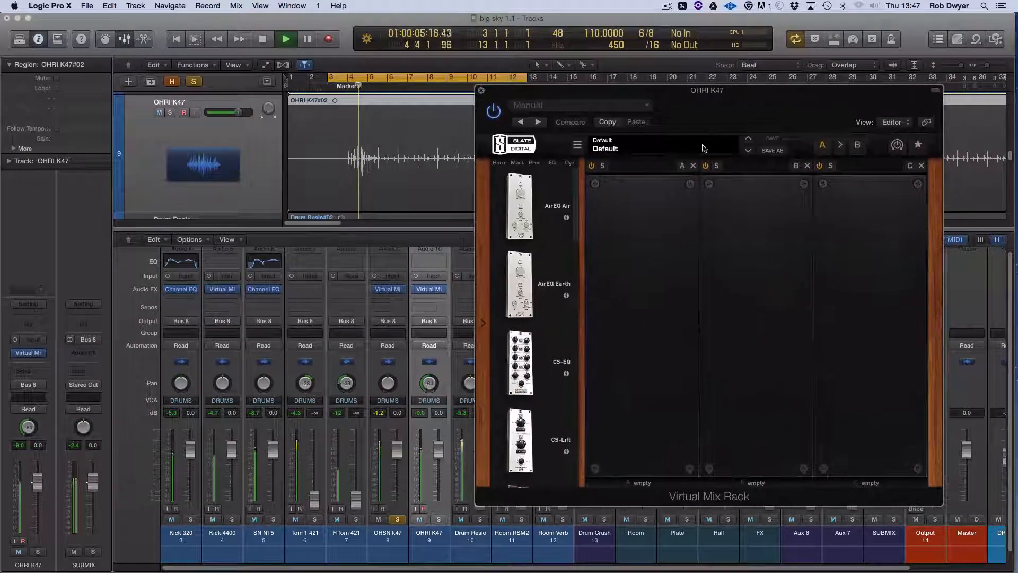
pyautogui.click(438, 520)
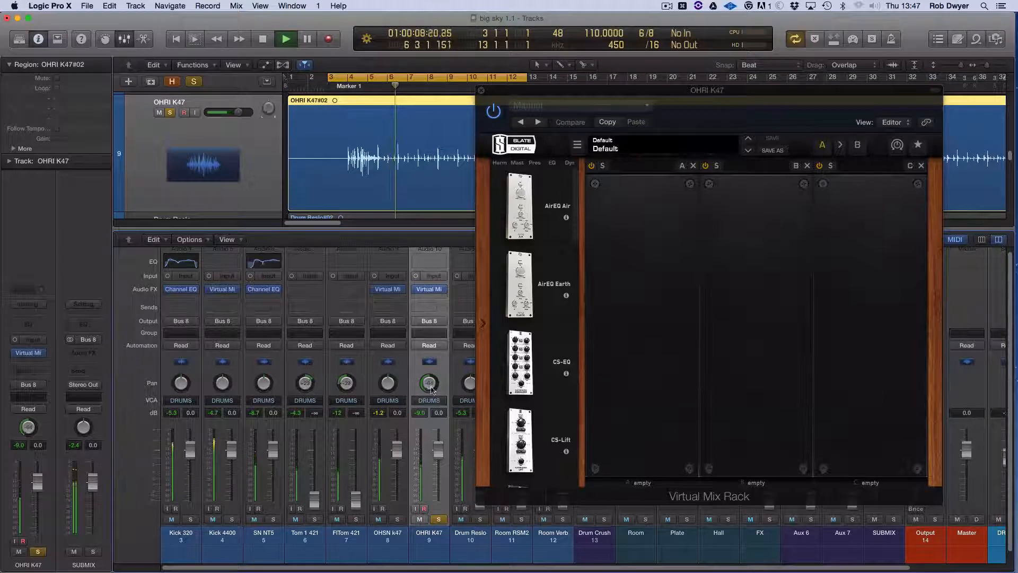
pyautogui.moveTo(597, 101); pyautogui.dragTo(562, 80)
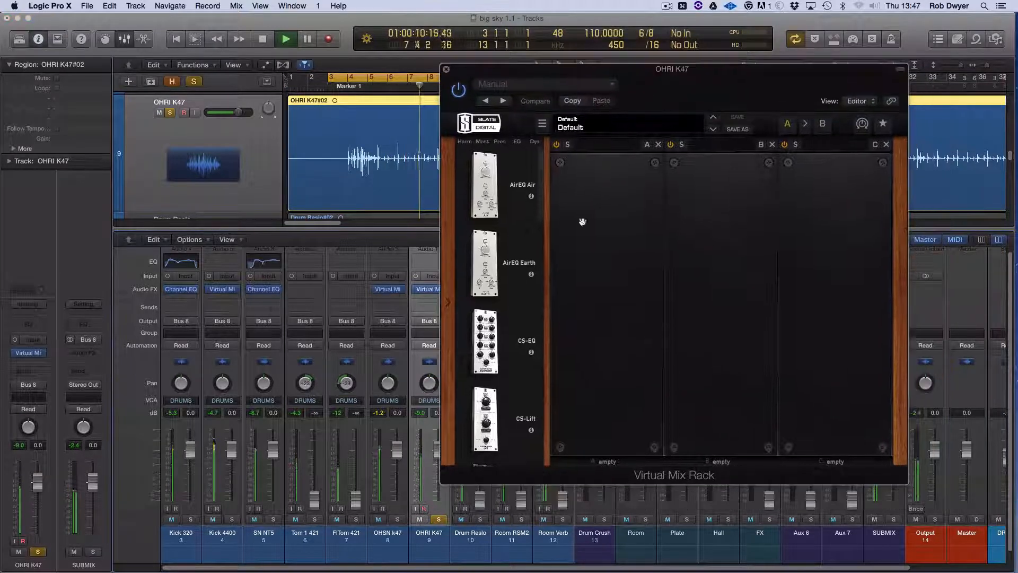
# Step: Load the FG-S EQ module into the first slot of the OHRI K47 Virtual Mix Rack
pyautogui.scroll(-10, 524, 386)
pyautogui.scroll(-5, 523, 386)
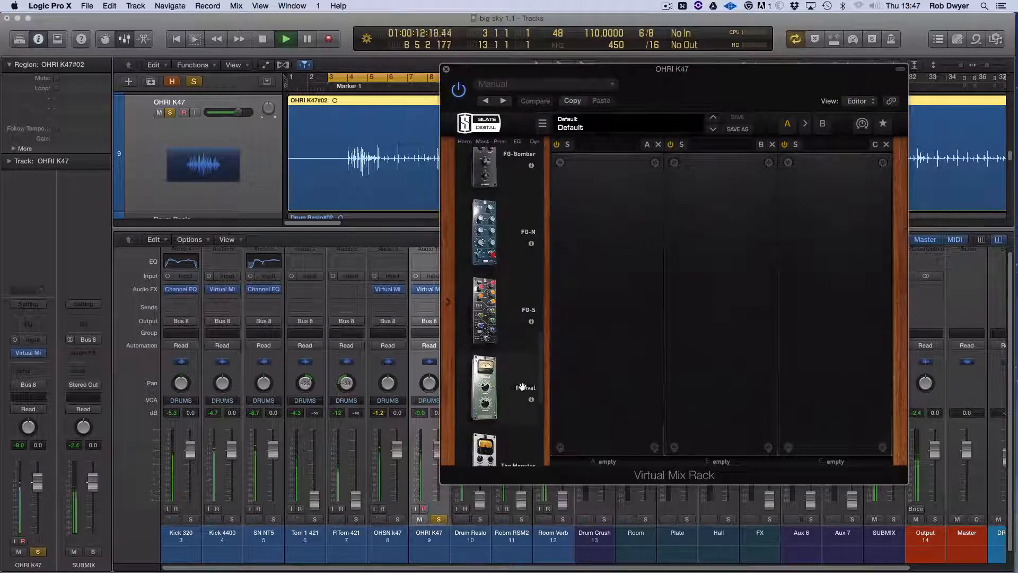
pyautogui.moveTo(485, 319); pyautogui.dragTo(577, 376)
# Step: Sweep a boosted LMF band around 326 Hz with Q 1.84 on OHRI K47, and turn it into a cut of about 7.6 dB
pyautogui.moveTo(635, 314); pyautogui.dragTo(638, 287)
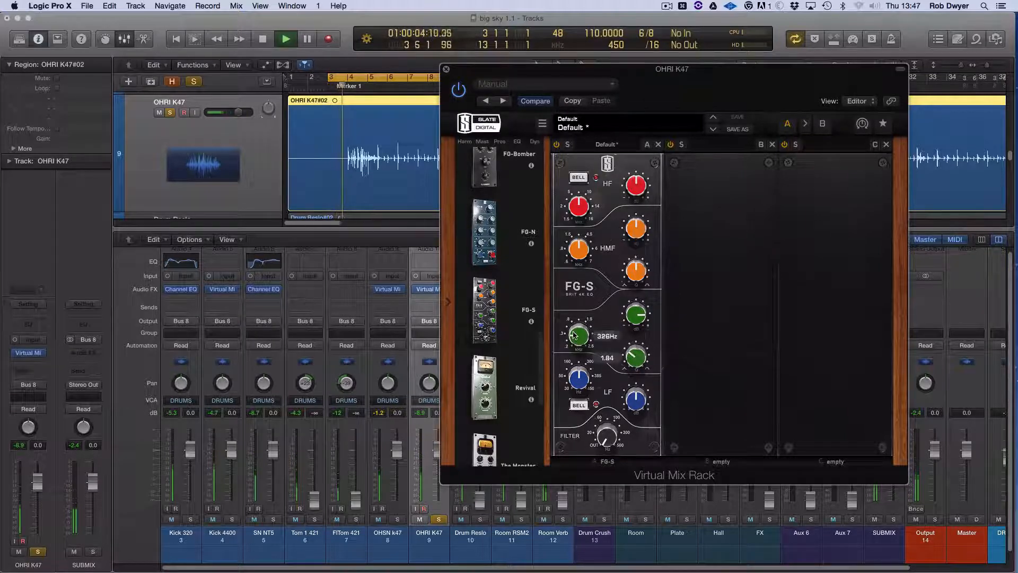
pyautogui.moveTo(628, 318); pyautogui.dragTo(622, 364)
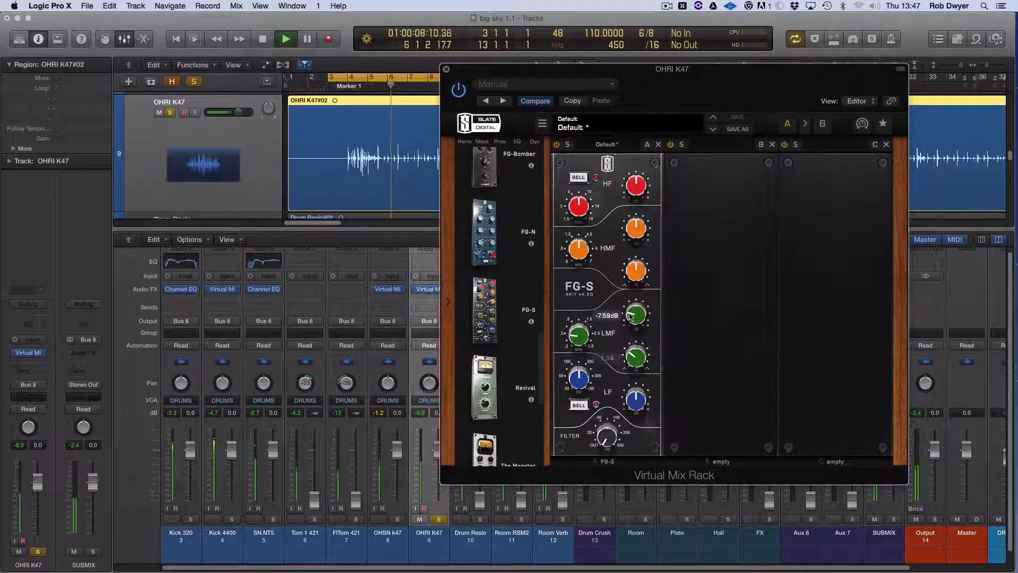
# Step: Set OHRI K47's low-end EQ: LMF cut about 8.9 dB, a lower-frequency LF boost about 4.4 dB, and filter about 39 Hz
pyautogui.moveTo(626, 312)
pyautogui.mouseDown()
pyautogui.moveTo(621, 320)
pyautogui.moveTo(629, 314)
pyautogui.mouseUp()
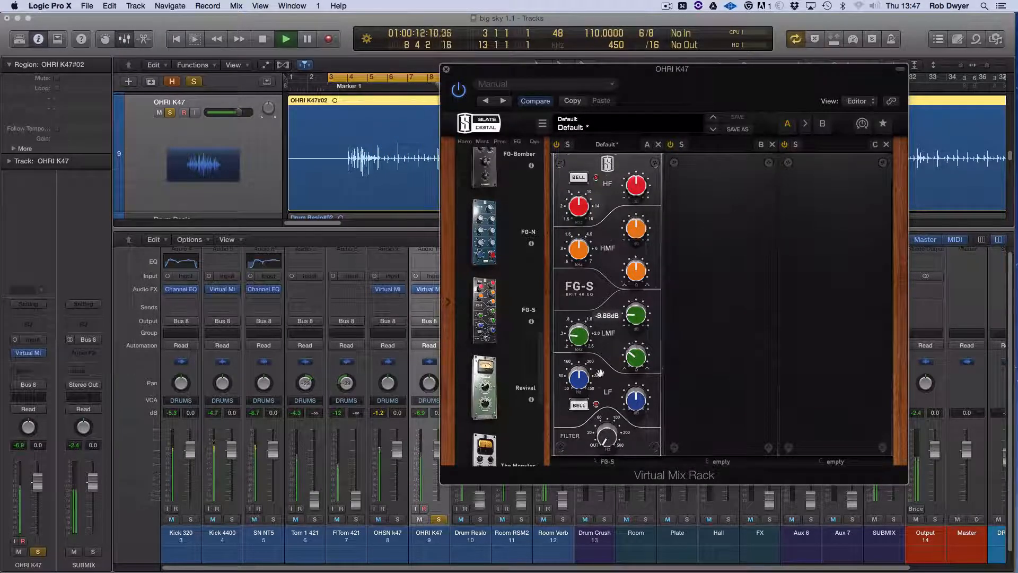
pyautogui.moveTo(580, 375); pyautogui.dragTo(629, 388)
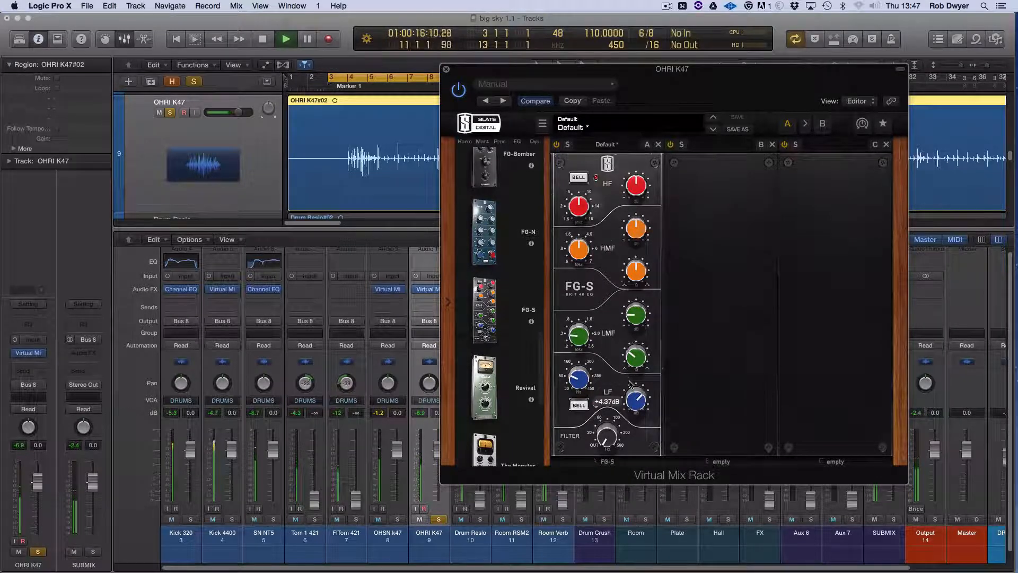
pyautogui.moveTo(599, 403); pyautogui.dragTo(598, 394)
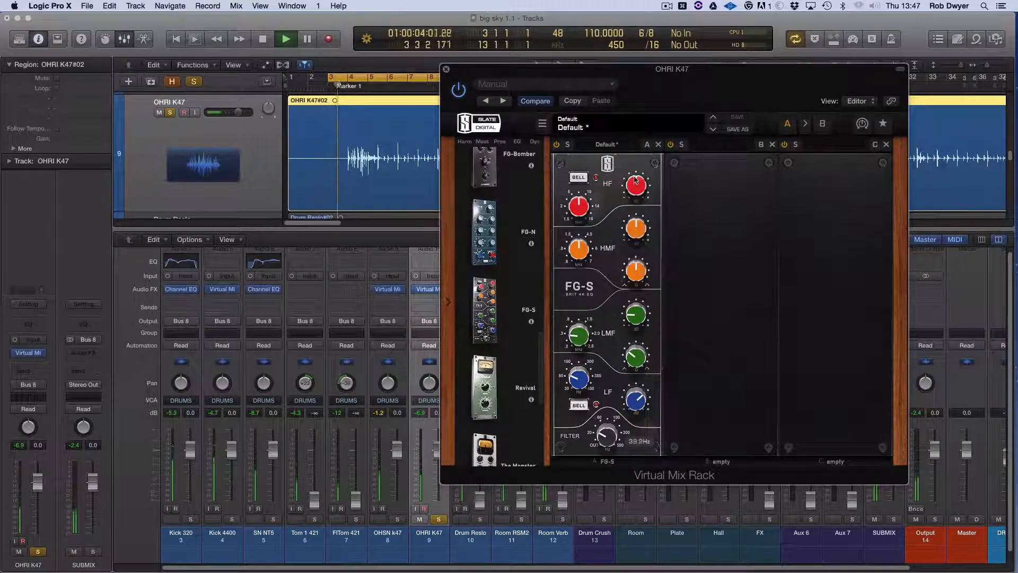
# Step: Boost the HF band on OHRI K47 by about 4.8 dB with its frequency at 15.0 kHz
pyautogui.moveTo(578, 206); pyautogui.dragTo(574, 164)
pyautogui.moveTo(635, 186); pyautogui.dragTo(637, 161)
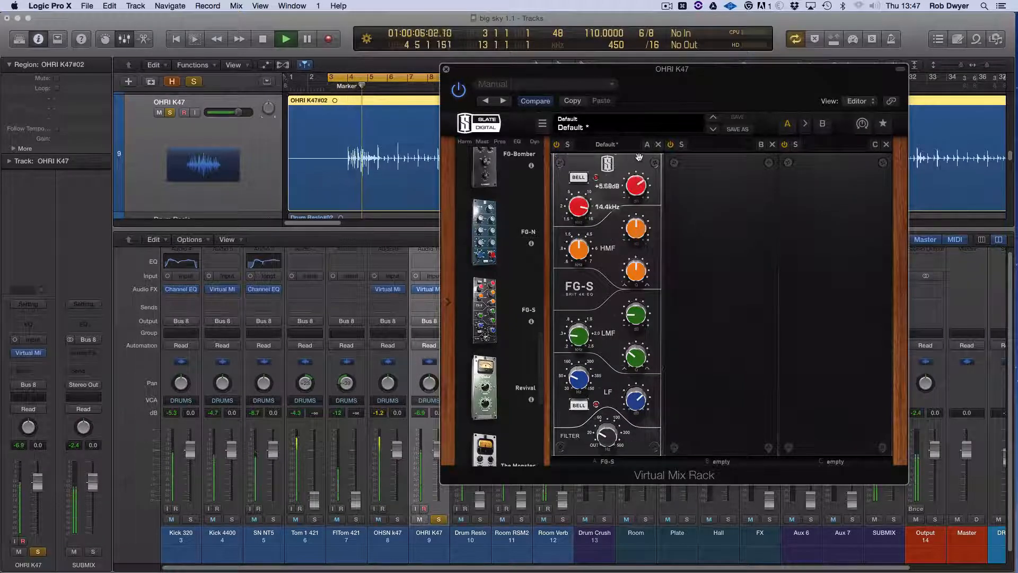
pyautogui.moveTo(579, 206); pyautogui.dragTo(579, 198)
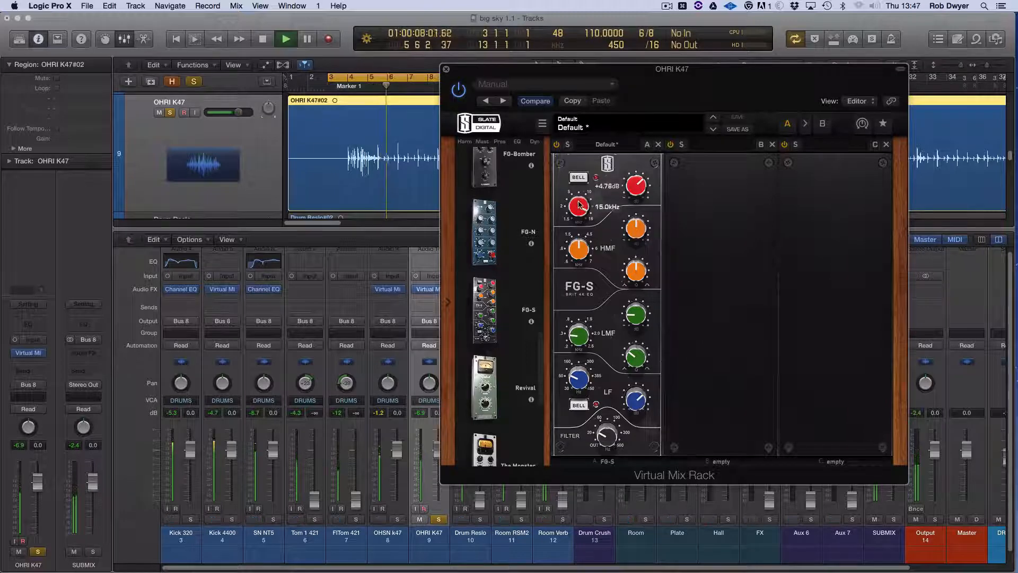
# Step: Boost the HMF band by about 4.4 dB at 5.07 kHz with Q 1.30, and close the OHRI K47 rack window
pyautogui.moveTo(635, 231); pyautogui.dragTo(633, 214)
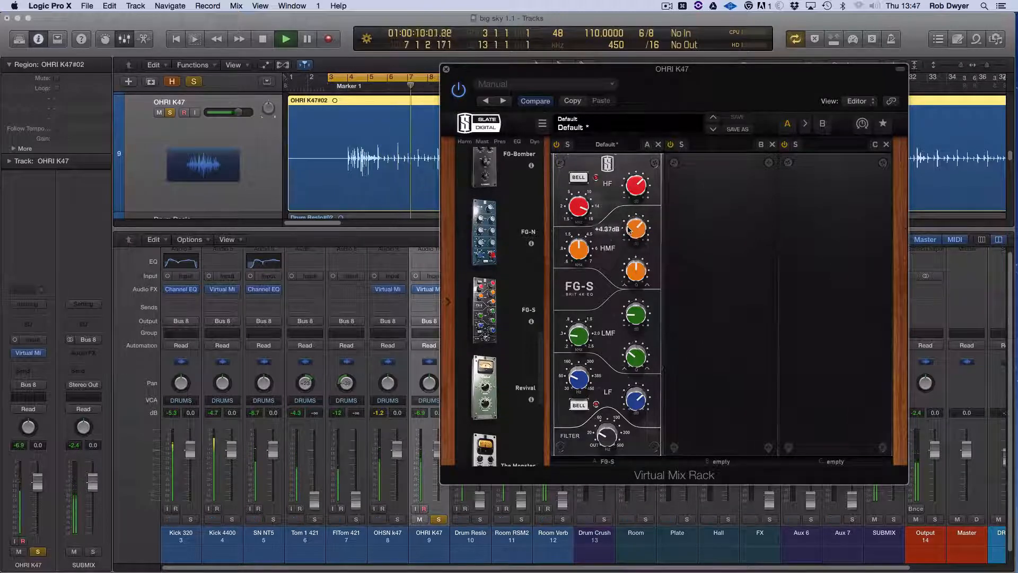
pyautogui.moveTo(579, 247); pyautogui.dragTo(580, 232)
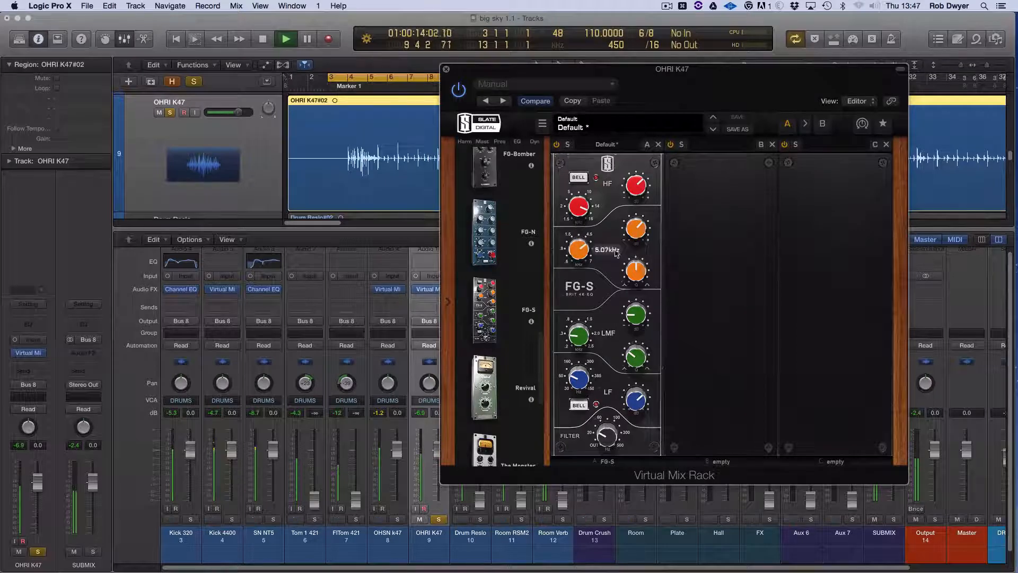
pyautogui.moveTo(632, 265); pyautogui.dragTo(631, 252)
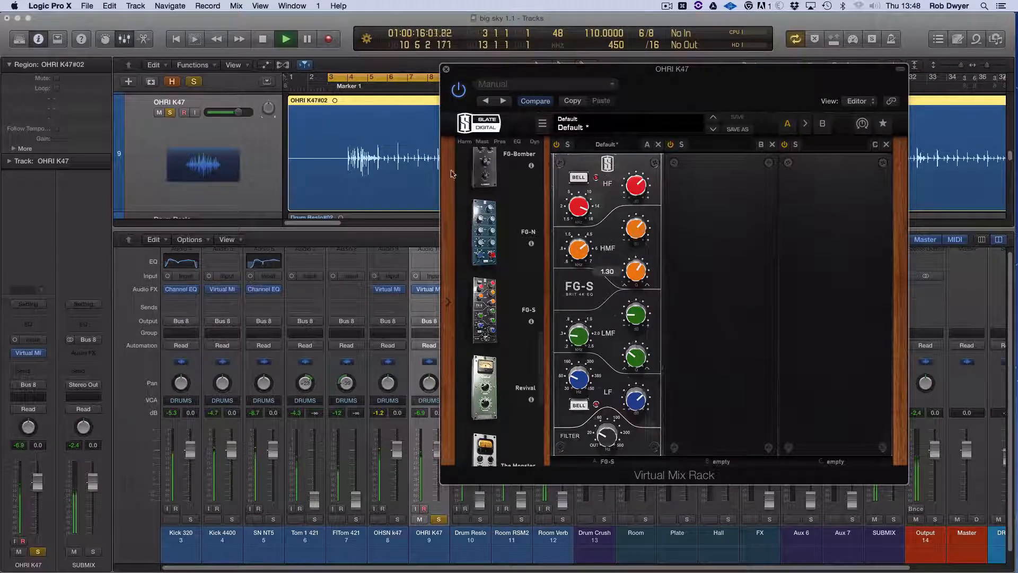
pyautogui.click(447, 71)
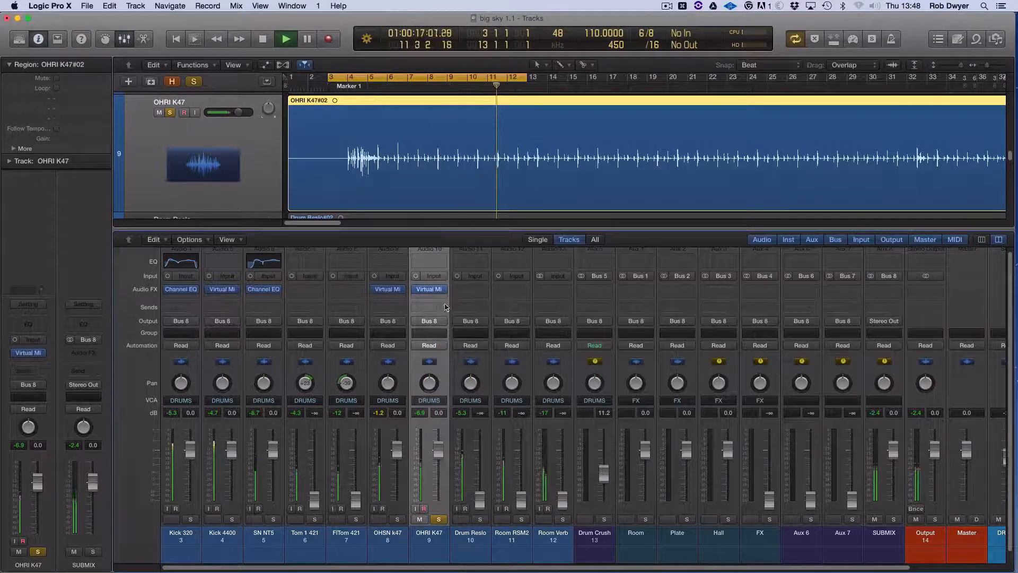
# Step: Solo OHSN k47 together with OHRI K47 and select both overhead channels to audition them with and without their plug-ins
pyautogui.click(398, 520)
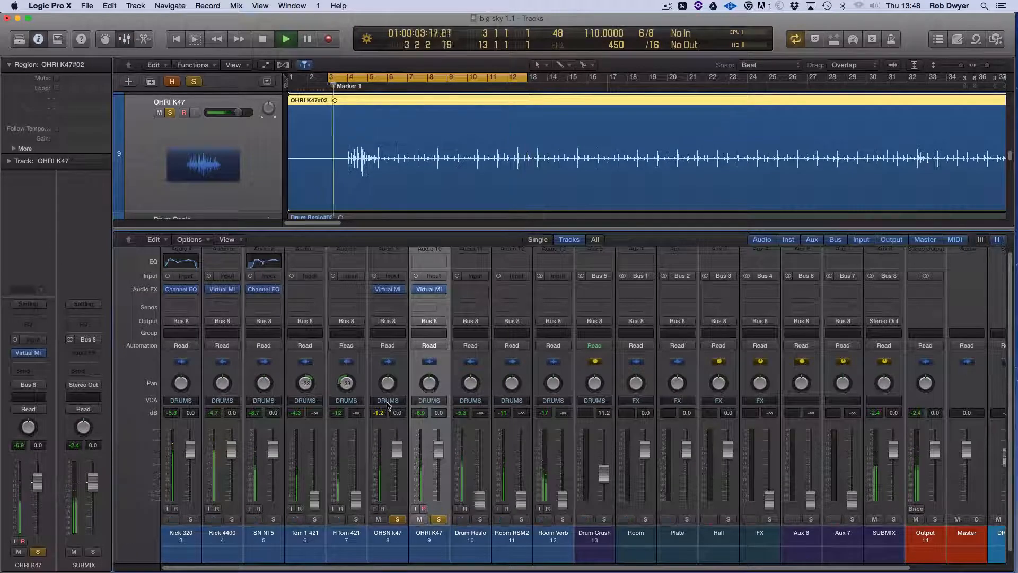
pyautogui.click(395, 538)
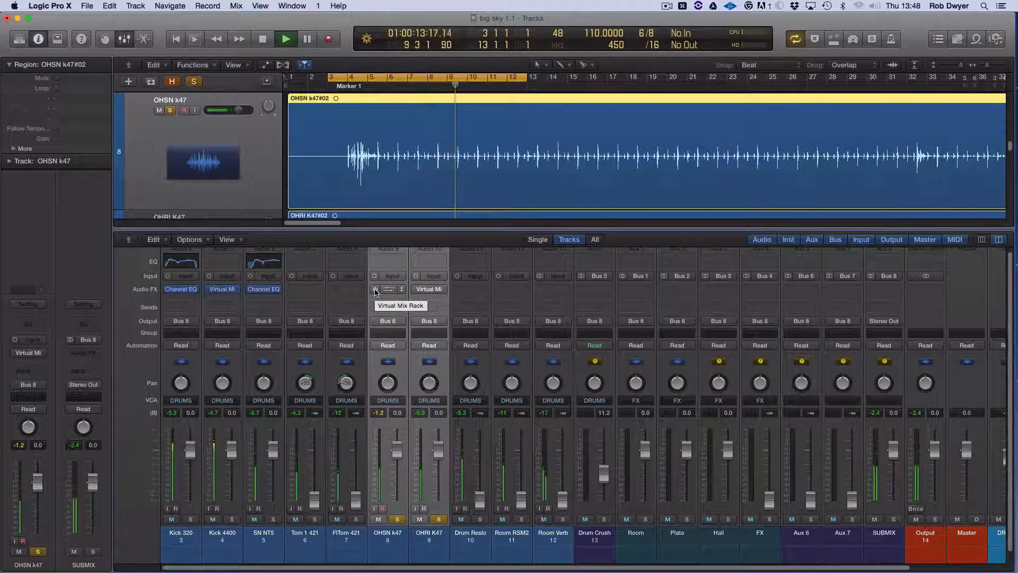
# Step: Select OHRI K47 on its own, and pan OHRI K47 to the left and OHSN k47 to the right
pyautogui.click(435, 540)
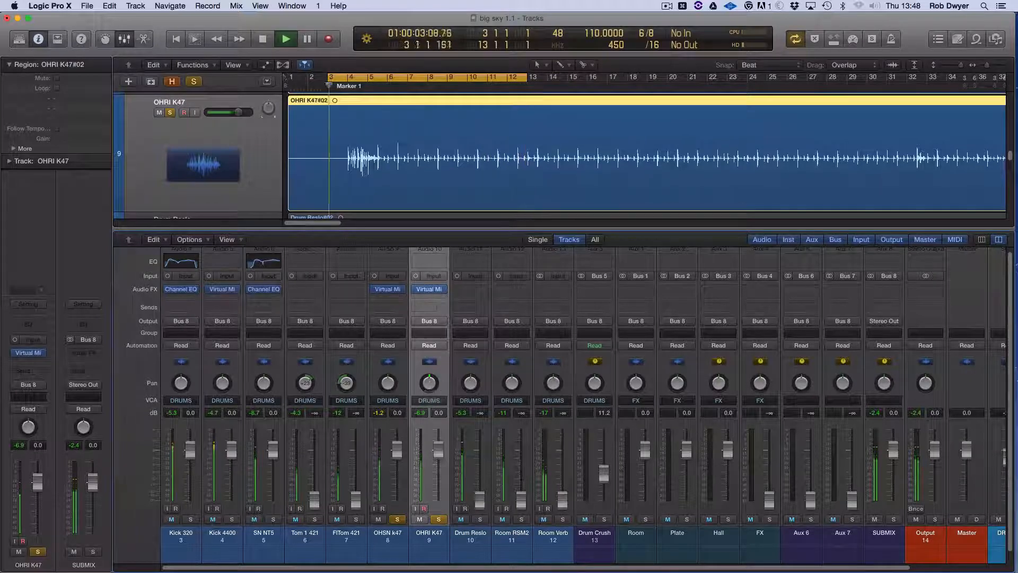
pyautogui.moveTo(429, 383); pyautogui.dragTo(429, 417)
pyautogui.moveTo(388, 382); pyautogui.dragTo(388, 349)
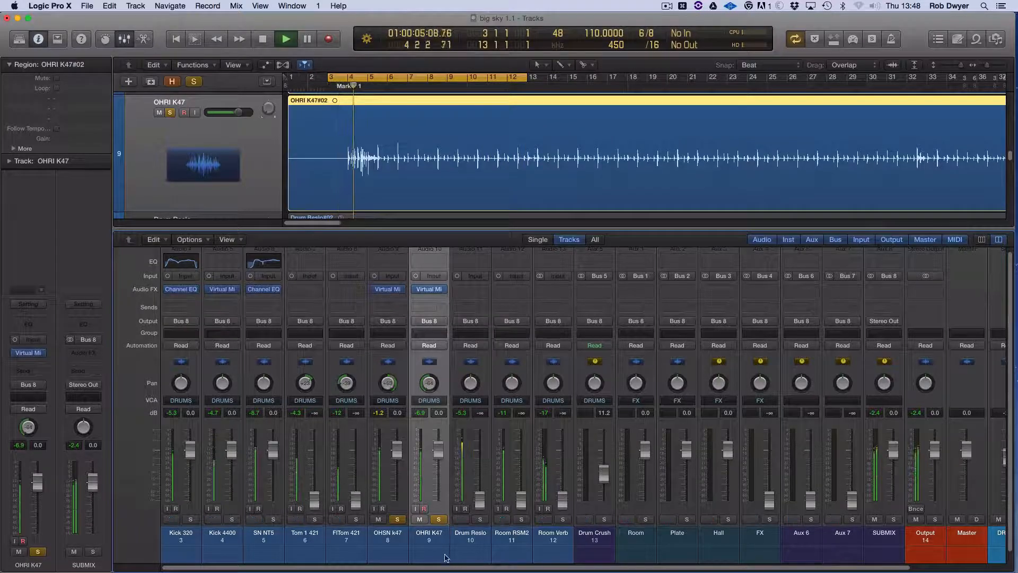
# Step: Unsolo OHSN k47 and OHRI K47 to hear them with the full drum kit, and stop playback
pyautogui.click(398, 519)
pyautogui.click(439, 519)
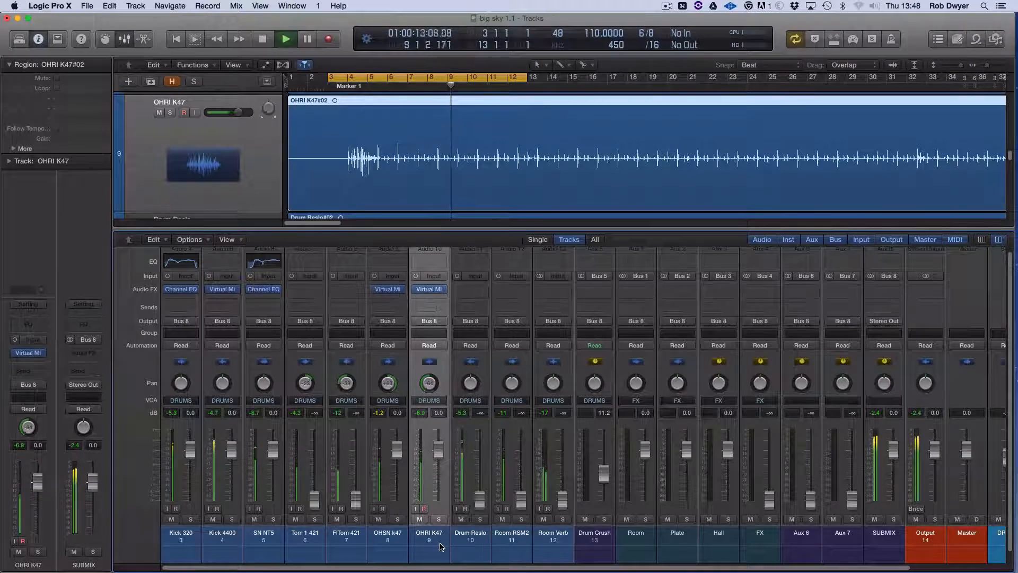
pyautogui.press('space')
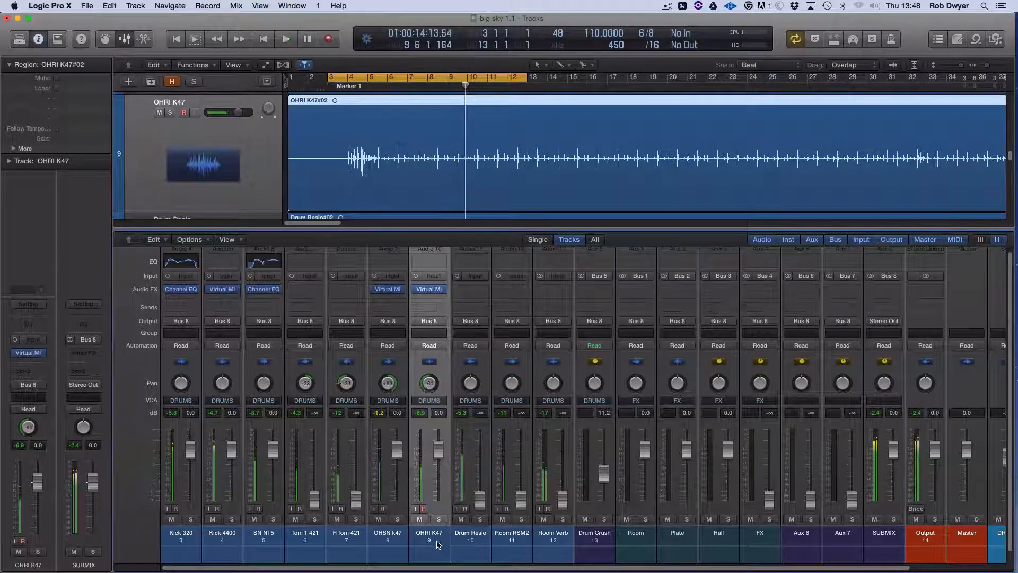
# Step: Select the channels from Kick 320 to OHRI K47 and compare playback with their plug-ins bypassed and re-enabled
pyautogui.keyDown('shift'); pyautogui.click(234, 537); pyautogui.keyUp('shift')
pyautogui.keyDown('shift'); pyautogui.click(180, 536); pyautogui.keyUp('shift')
pyautogui.click(168, 289)
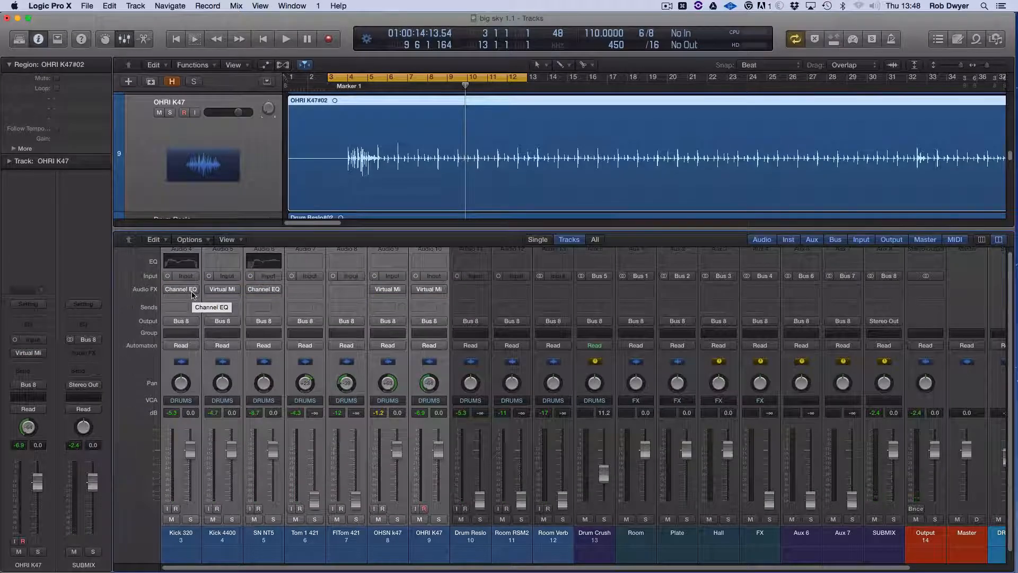
pyautogui.press('space')
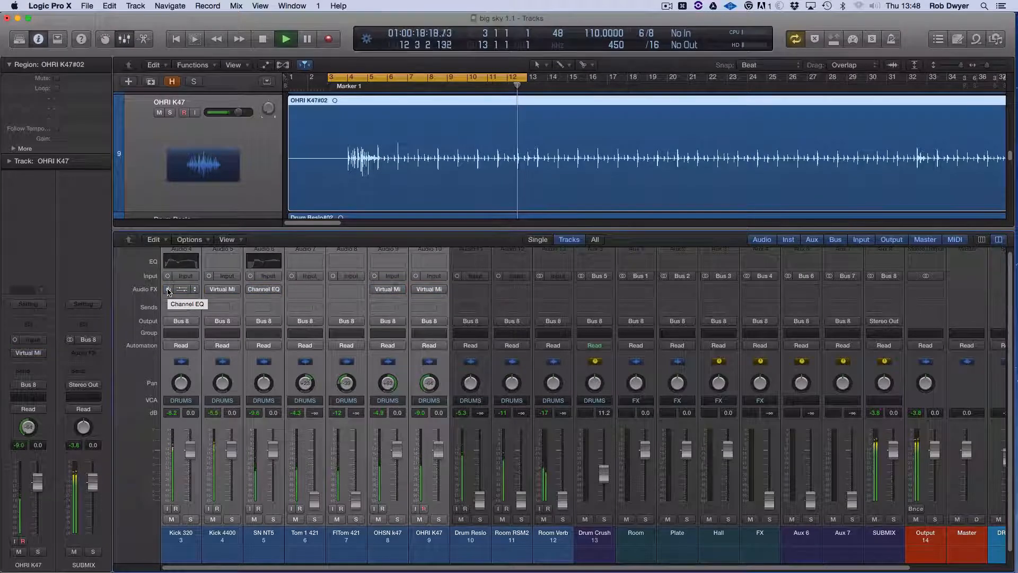
pyautogui.click(168, 290)
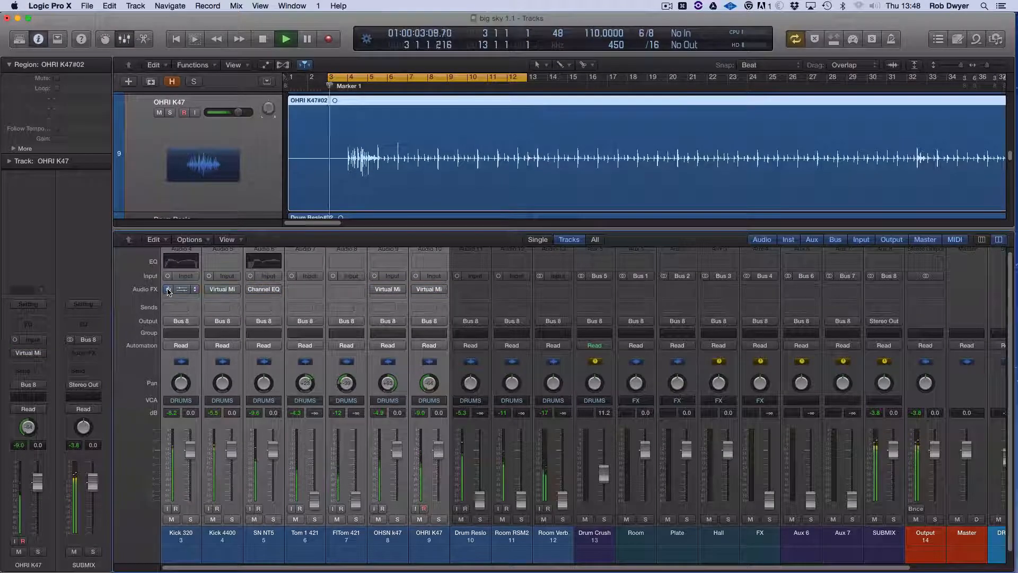
pyautogui.press('space')
# Step: In SN NT5's Channel EQ, set the 375 Hz band to -1.0 dB and the 520 Hz band to 0.0 dB, and listen back
pyautogui.click(265, 264)
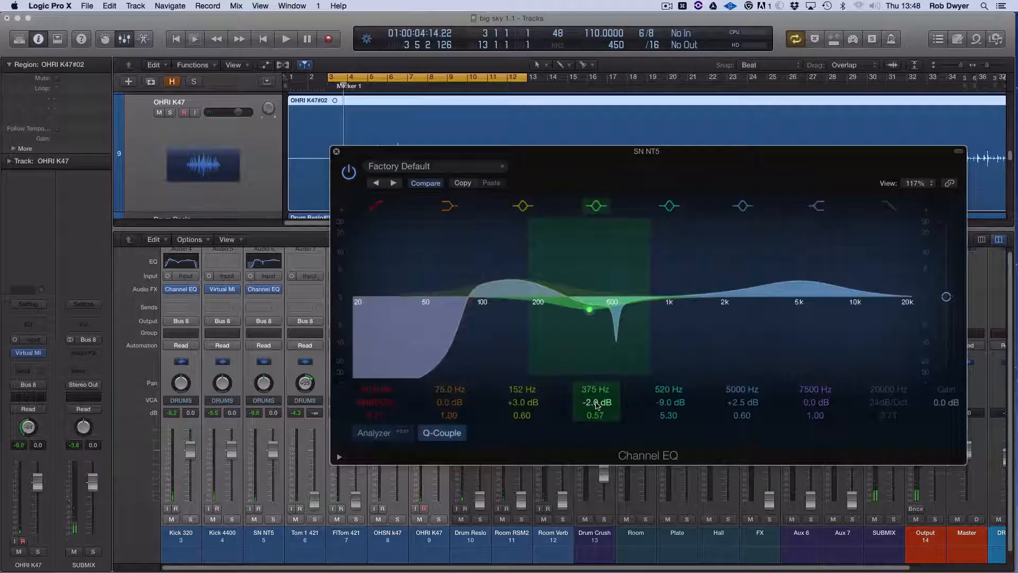
pyautogui.moveTo(598, 405)
pyautogui.mouseDown()
pyautogui.moveTo(598, 395)
pyautogui.moveTo(597, 404)
pyautogui.mouseUp()
pyautogui.click(662, 406)
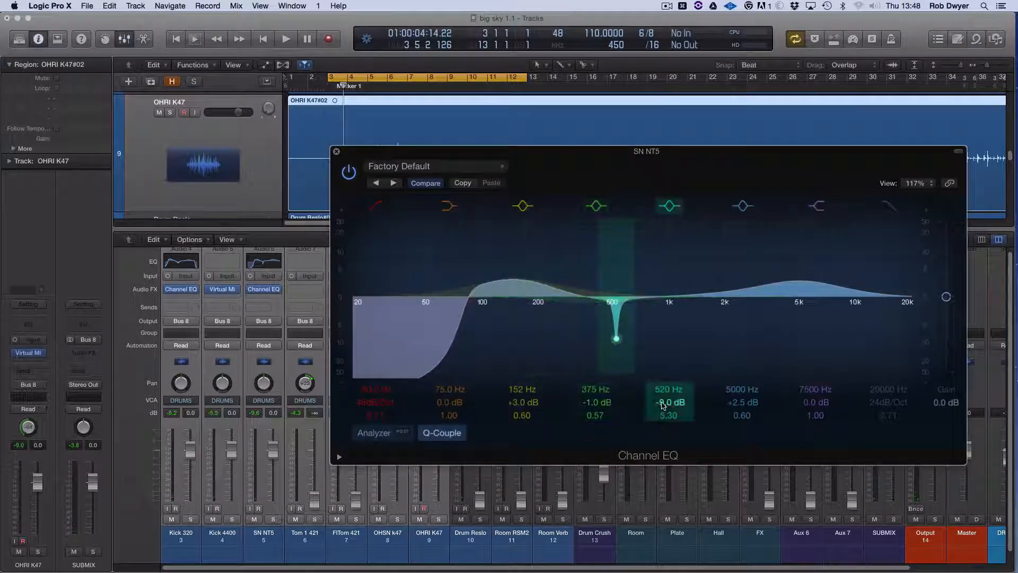
pyautogui.moveTo(663, 406); pyautogui.dragTo(662, 395)
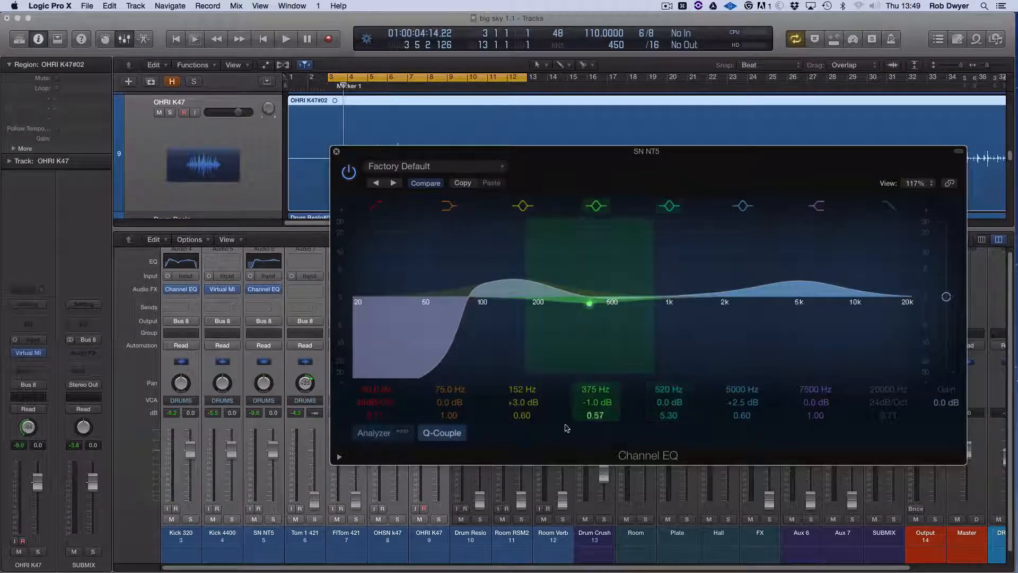
pyautogui.press('space')
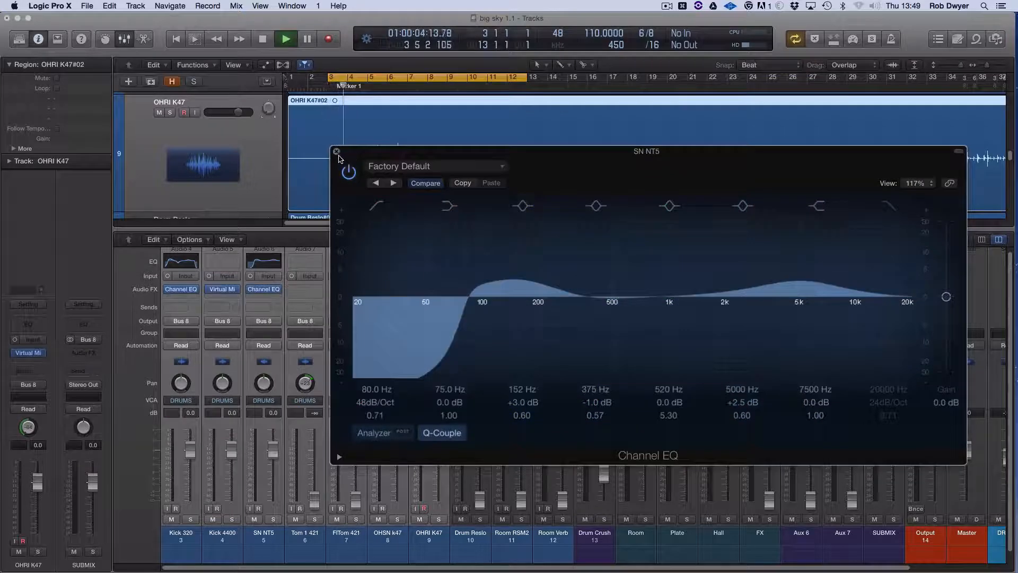
pyautogui.click(336, 152)
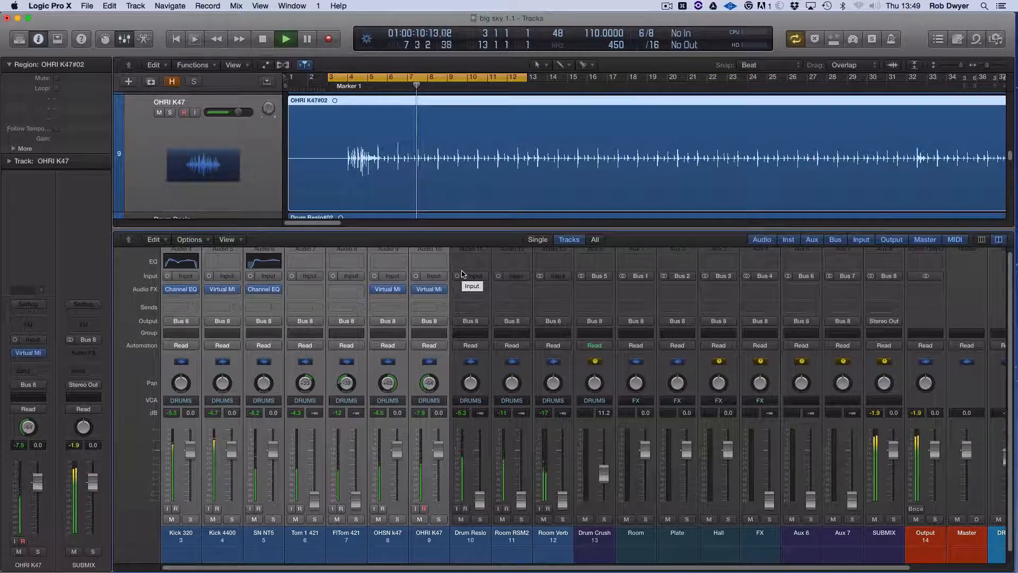
pyautogui.press('space')
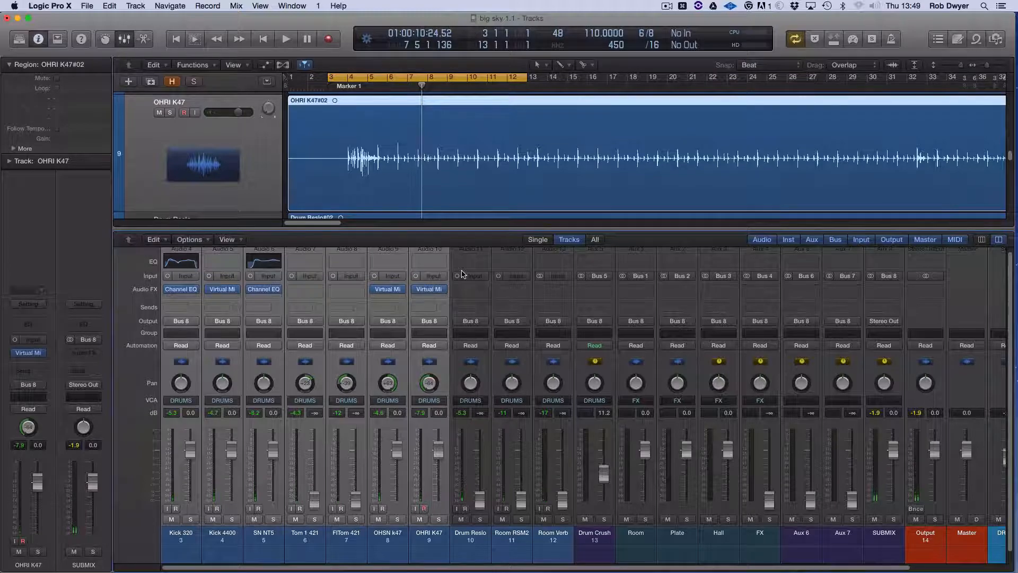
# Step: Insert a Slate Digital Virtual Mix Rack on FlTom 421 with the FG-N EQ in its first slot
pyautogui.click(356, 536)
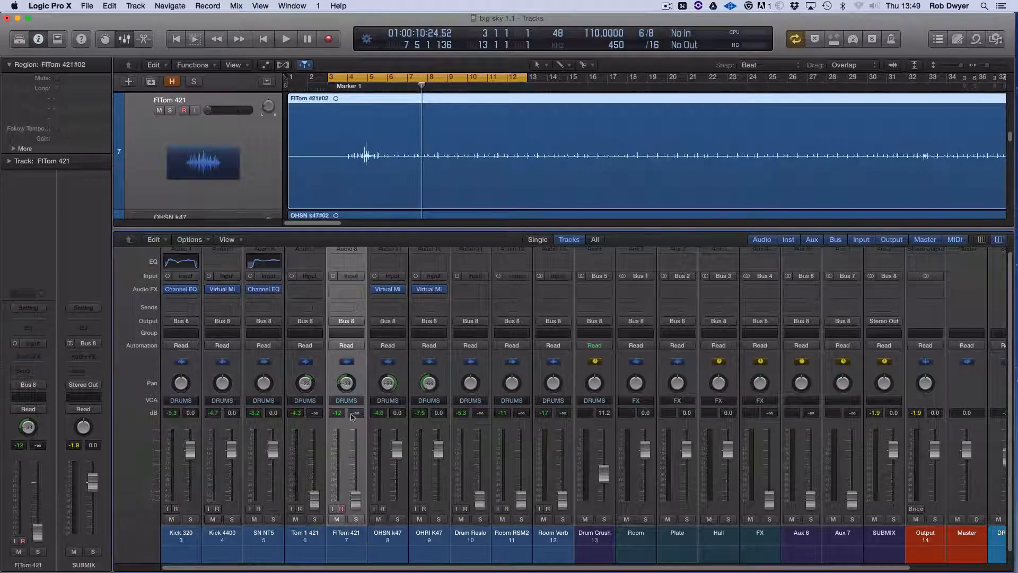
pyautogui.click(346, 289)
pyautogui.moveTo(407, 423)
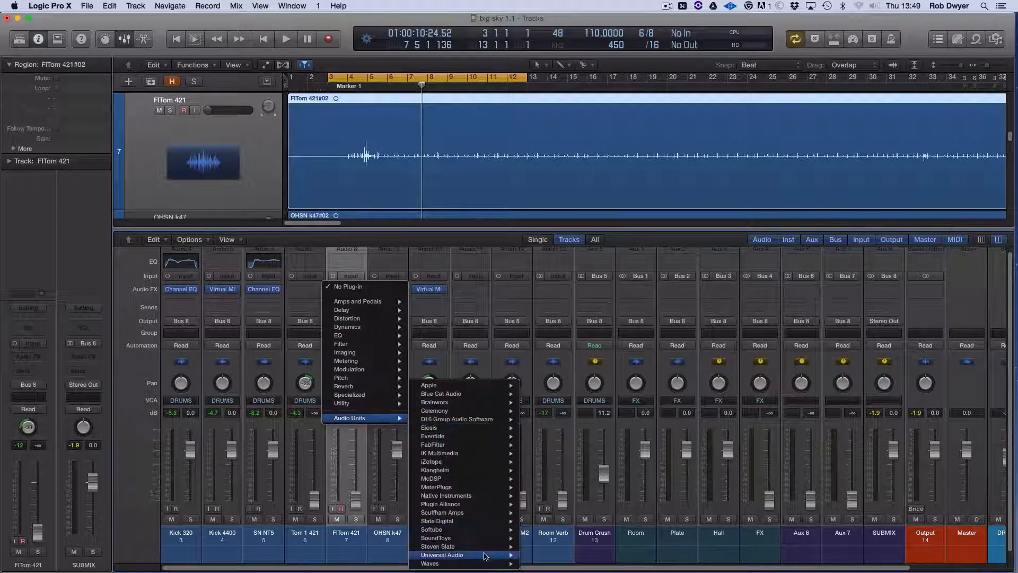
pyautogui.moveTo(485, 524)
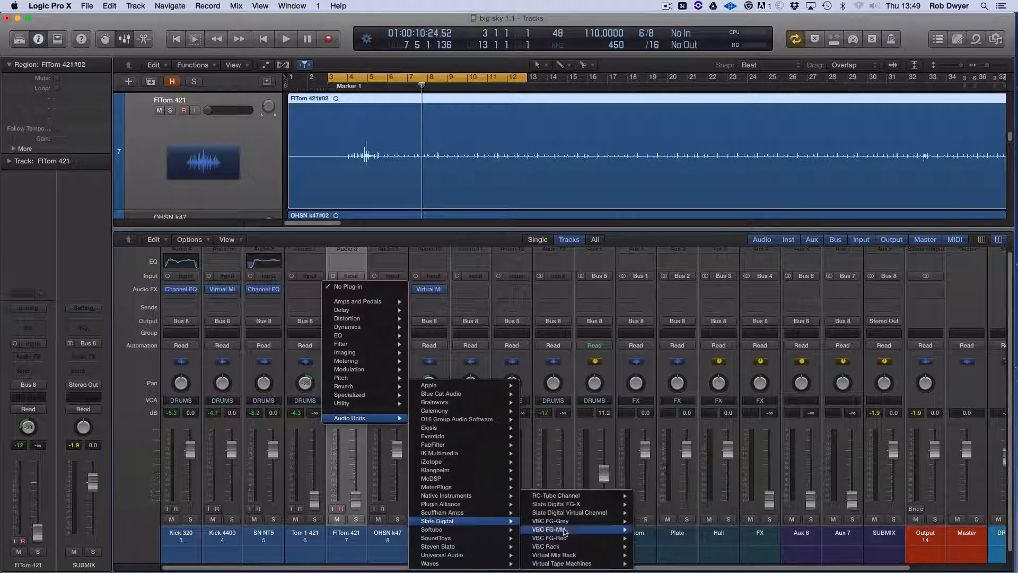
pyautogui.moveTo(610, 555)
pyautogui.click(648, 555)
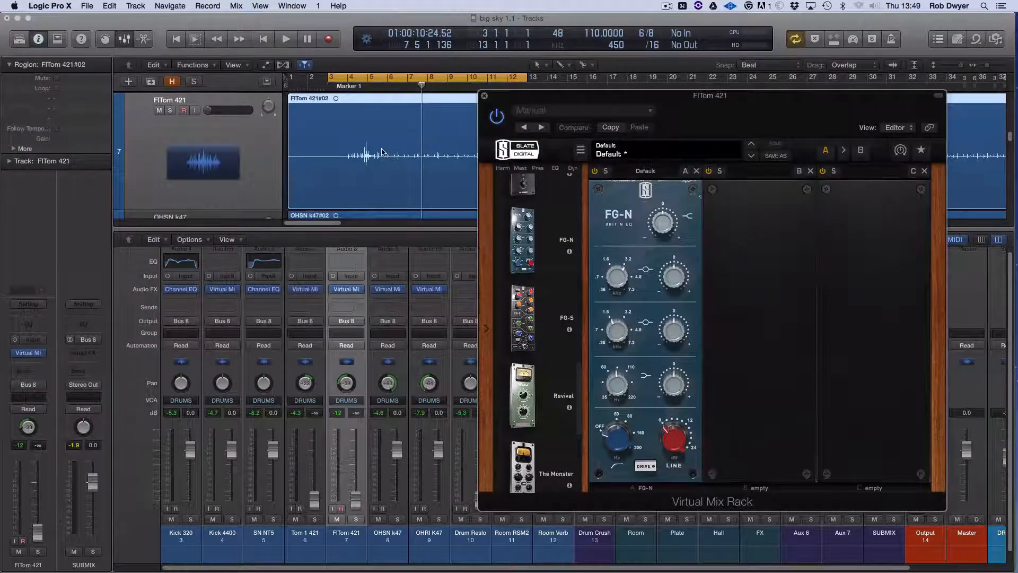
# Step: Cycle the tom fill from 4 3 1 1 to 5 6 1 1, and play it with the FlTom 421 fader at 0.0 dB
pyautogui.scroll(2, 381, 152)
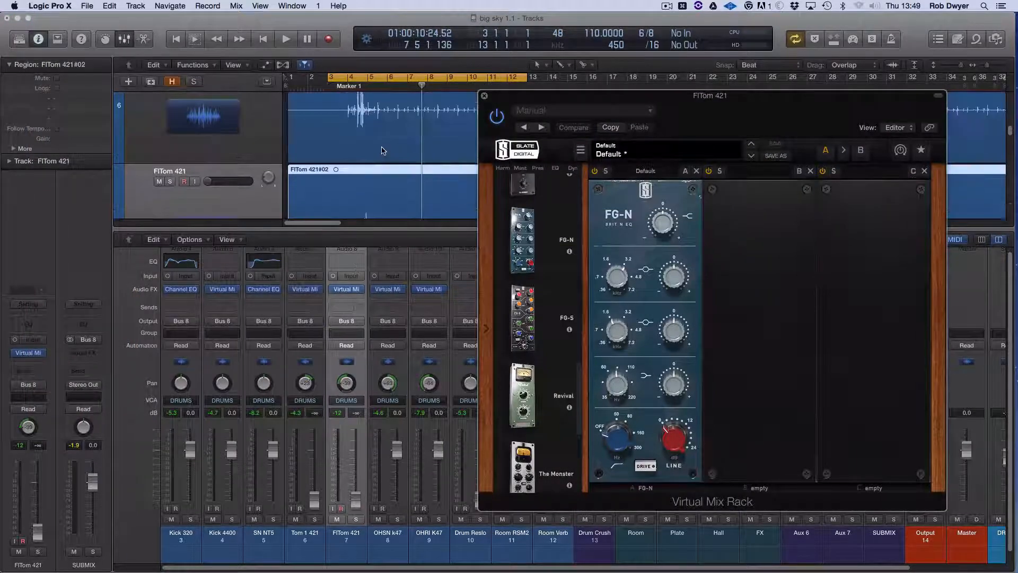
pyautogui.click(358, 78)
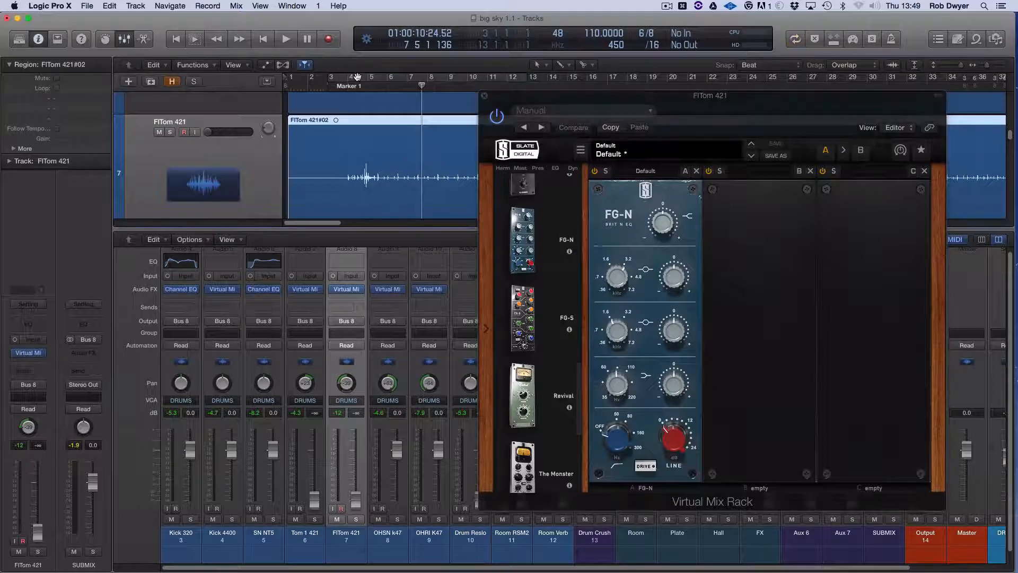
pyautogui.moveTo(355, 77); pyautogui.dragTo(383, 78)
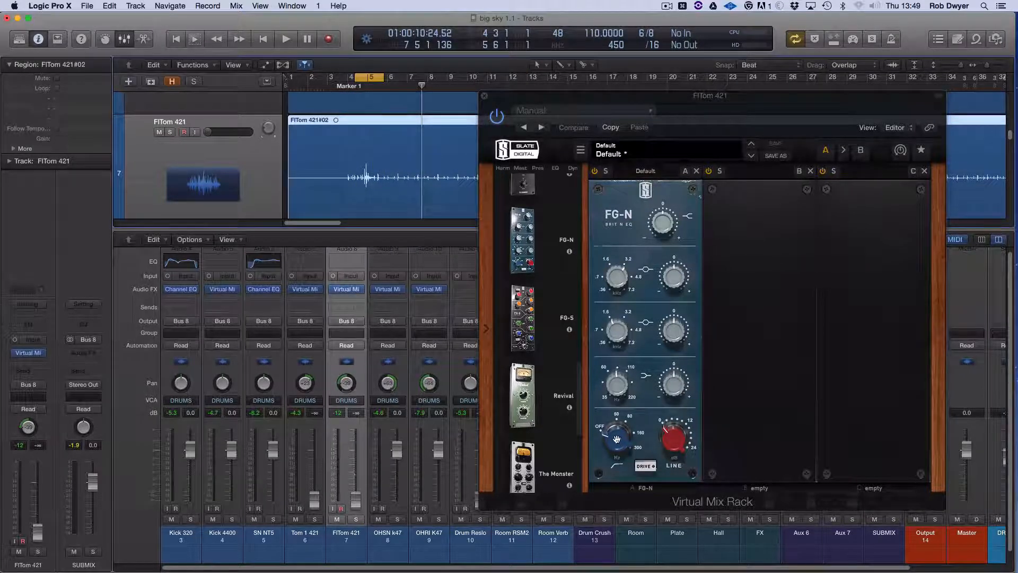
pyautogui.keyDown('alt'); pyautogui.click(353, 495); pyautogui.keyUp('alt')
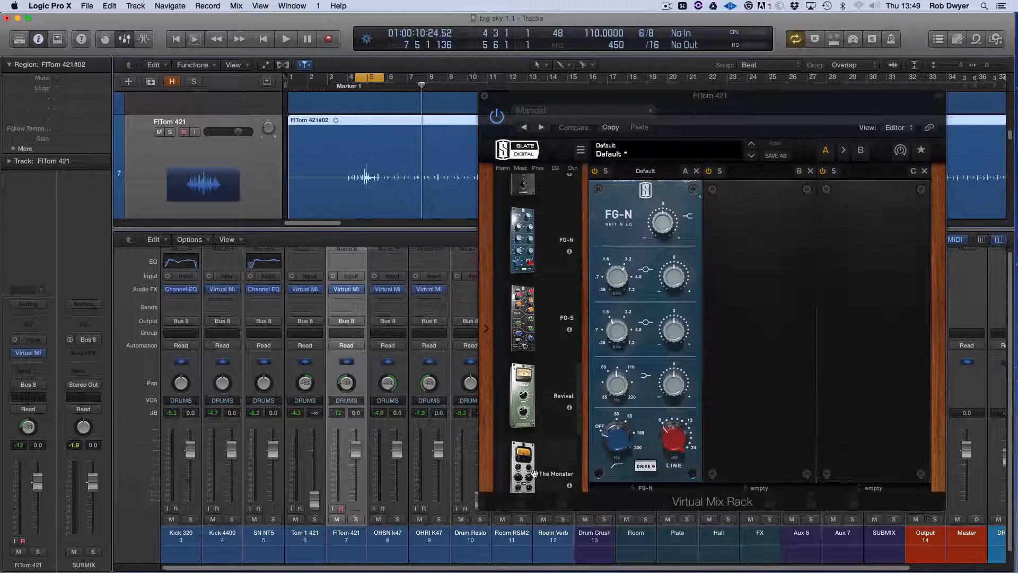
pyautogui.press('space')
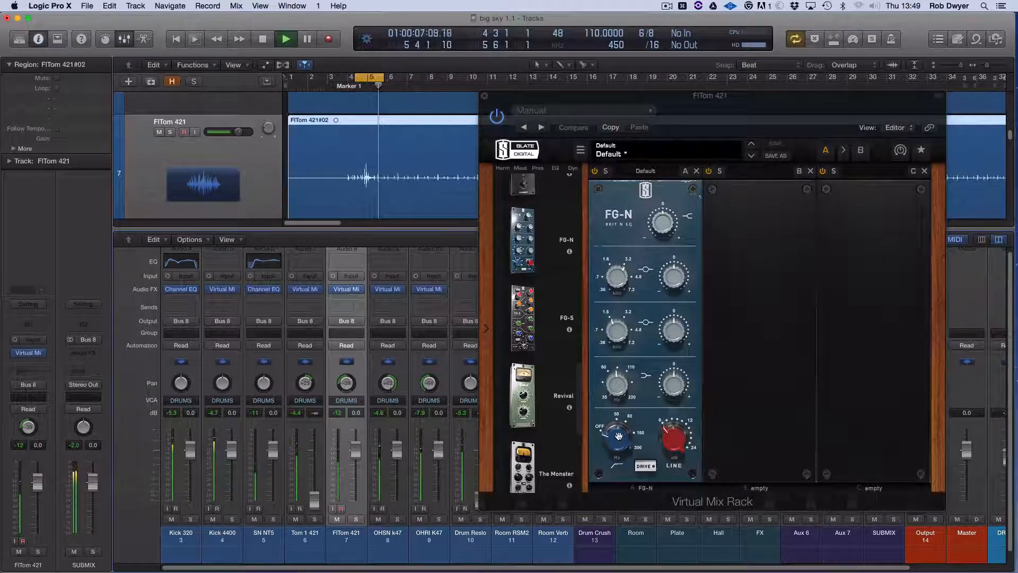
# Step: On FlTom 421's FG-N, set the high-pass filter to 50 Hz and cut the lower mid band at 360 Hz by about 6.1 dB
pyautogui.moveTo(618, 435); pyautogui.dragTo(671, 370)
pyautogui.moveTo(618, 329); pyautogui.dragTo(595, 386)
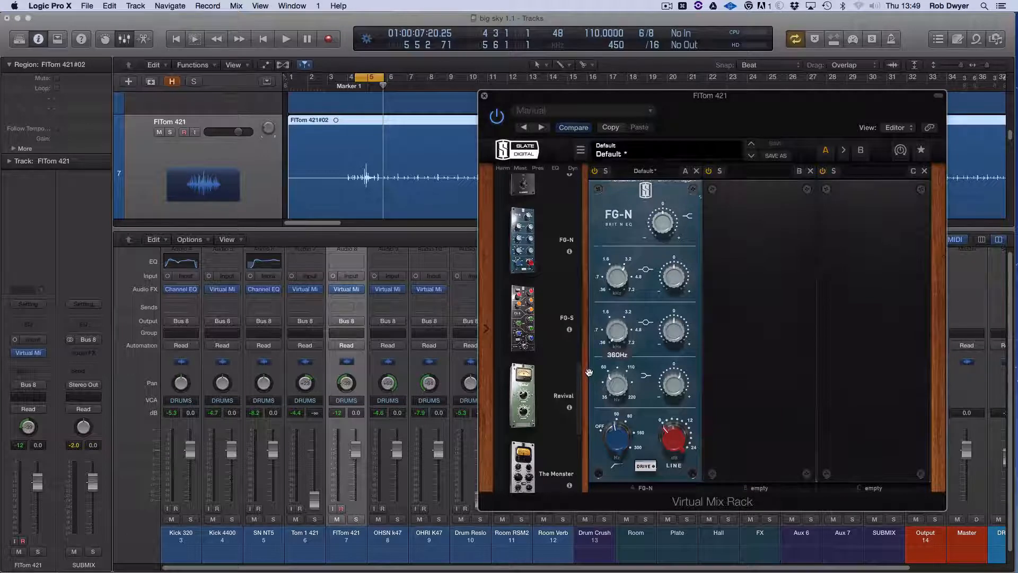
pyautogui.moveTo(669, 324); pyautogui.dragTo(660, 335)
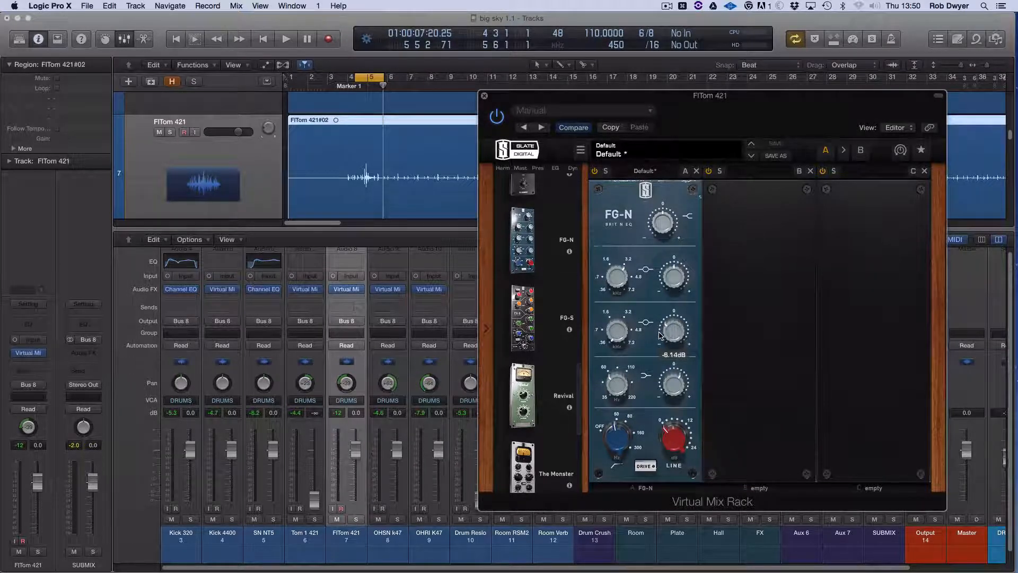
# Step: On FlTom 421's FG-N, set the upper mid band to about 3.96 kHz and boost it by about 2.6 dB
pyautogui.press('space')
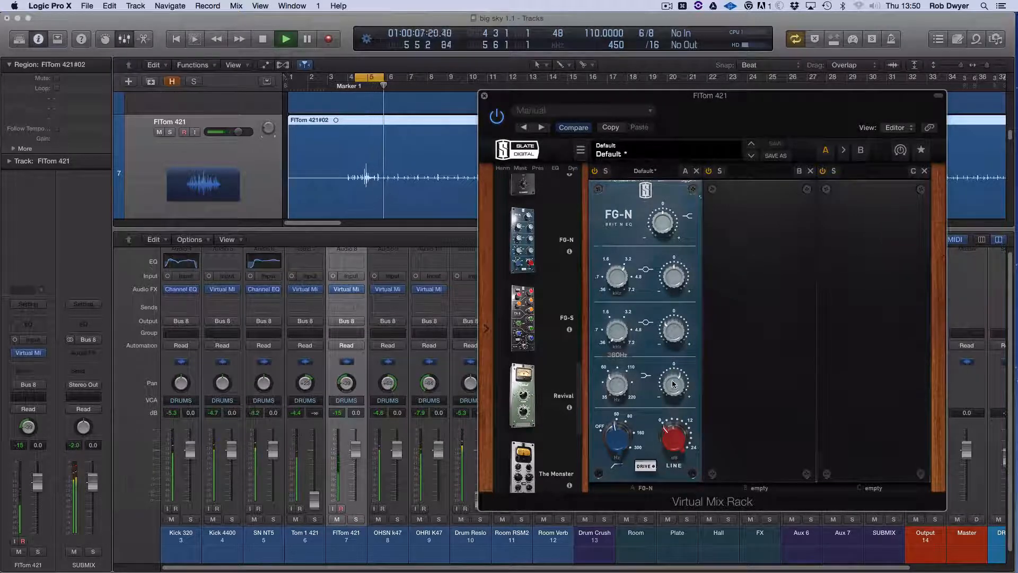
pyautogui.press('space')
pyautogui.moveTo(616, 282); pyautogui.dragTo(617, 272)
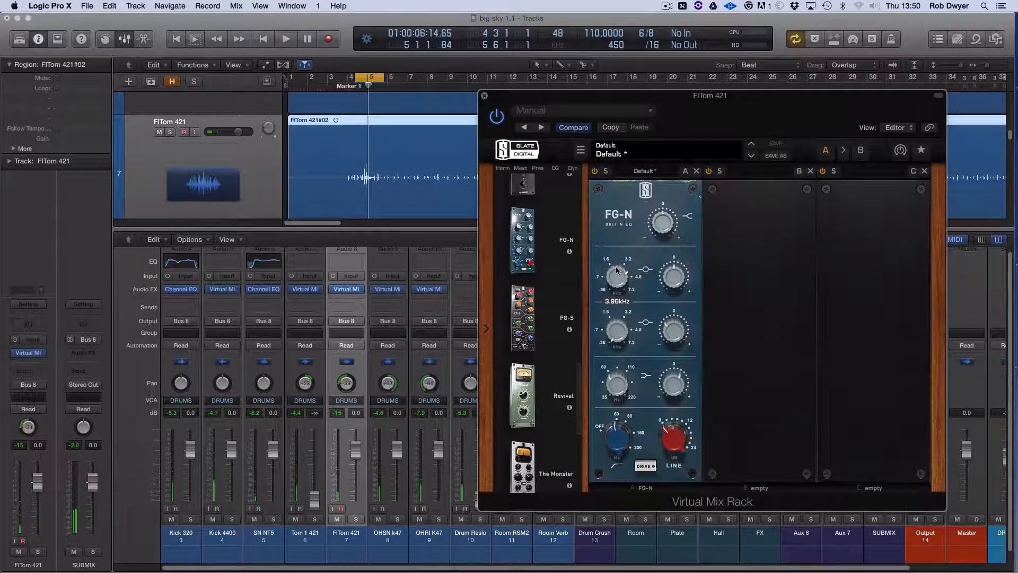
pyautogui.moveTo(615, 265); pyautogui.dragTo(664, 269)
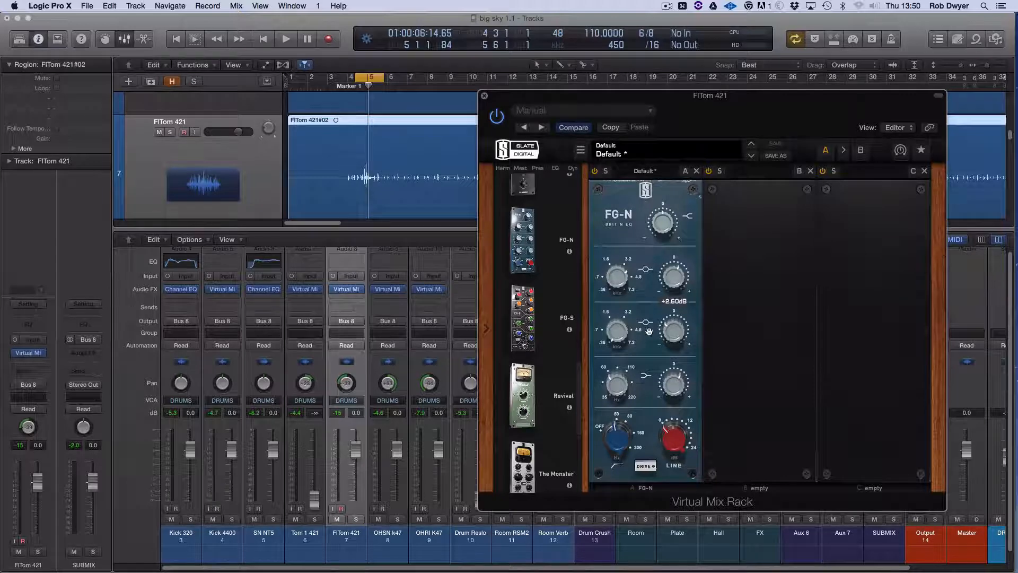
# Step: Raise the FG-N line gain on FlTom 421 to about 5.6 dB and listen back within the drum mix
pyautogui.press('space')
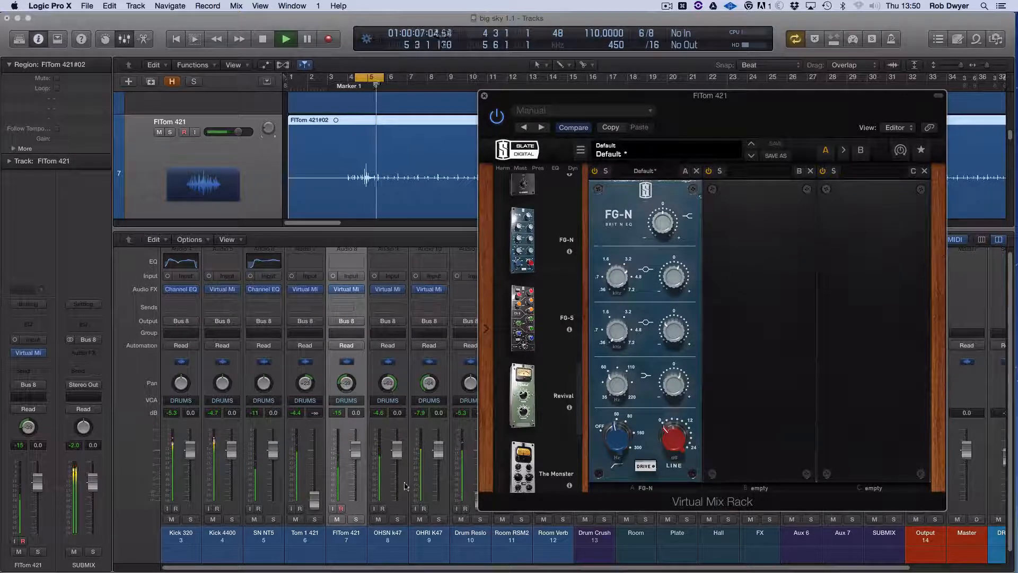
pyautogui.moveTo(688, 438)
pyautogui.mouseDown()
pyautogui.moveTo(679, 409)
pyautogui.moveTo(678, 437)
pyautogui.mouseUp()
pyautogui.press('space')
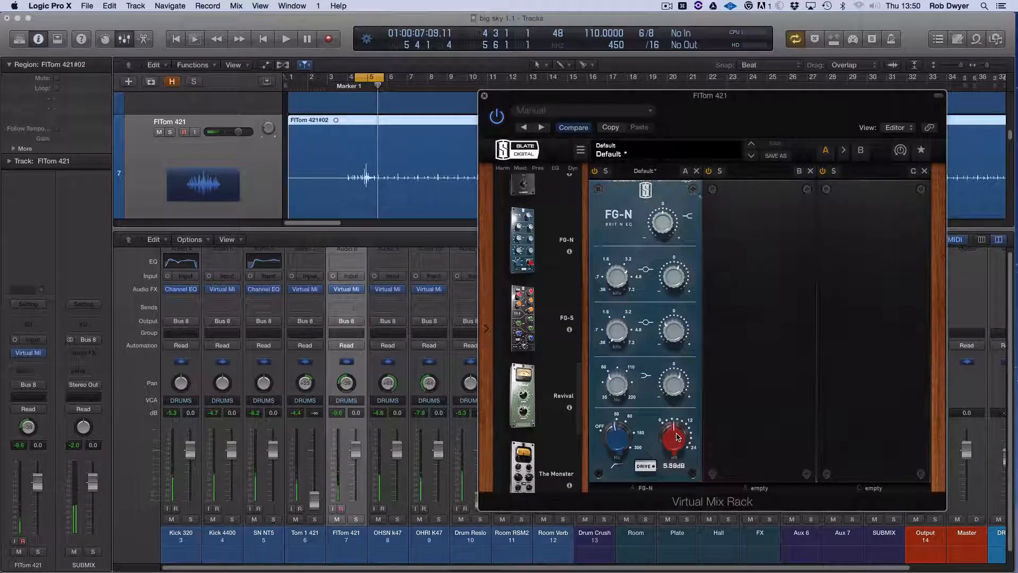
pyautogui.press('space')
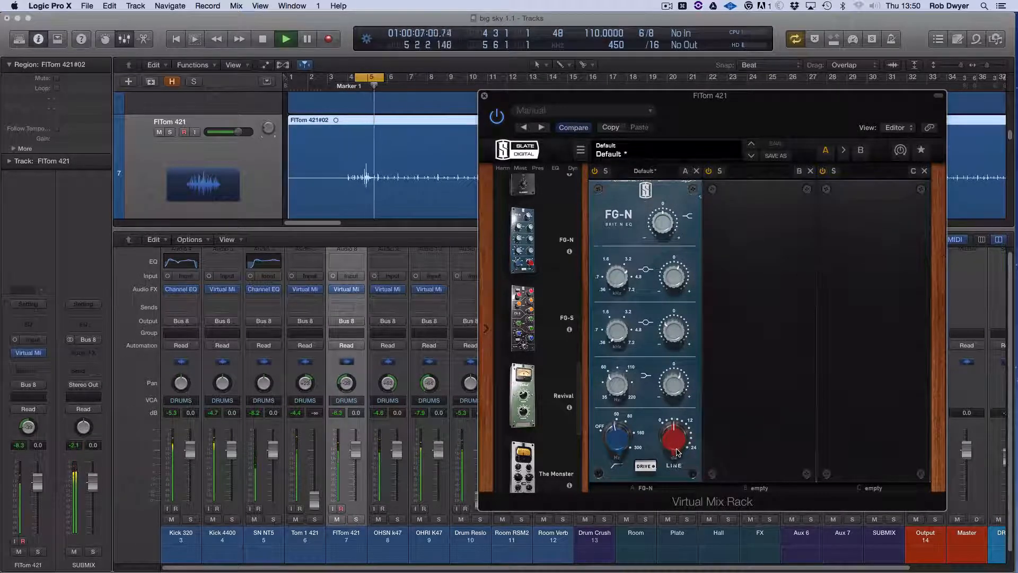
# Step: Solo FlTom 421 and compare its sound with the Virtual Mix Rack bypassed and enabled
pyautogui.click(356, 519)
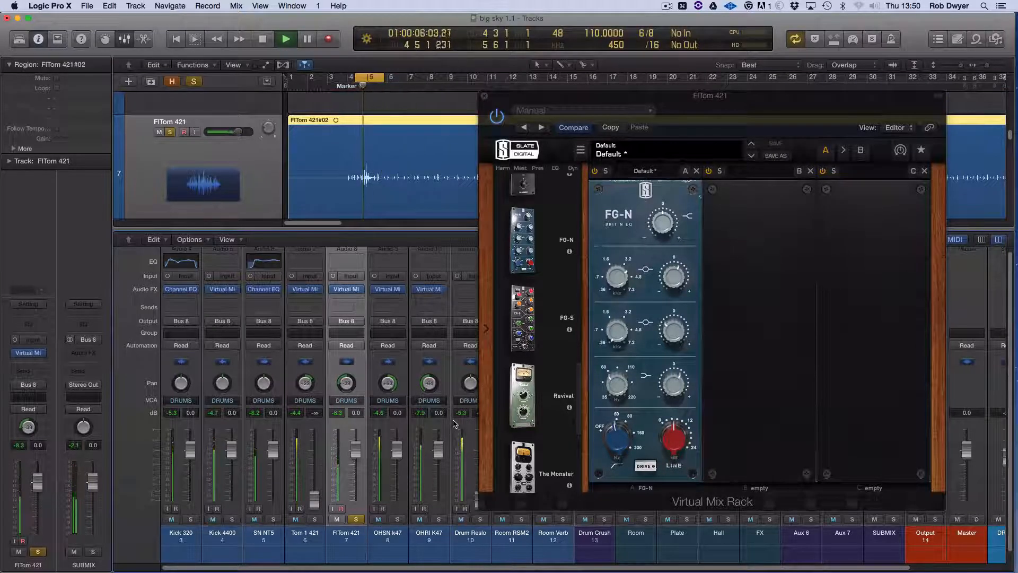
pyautogui.click(496, 116)
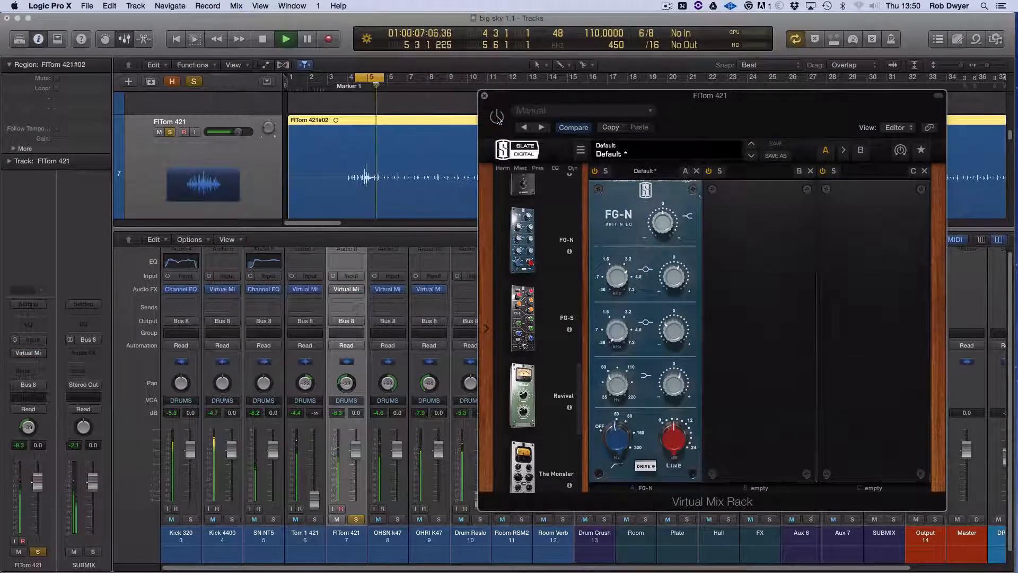
pyautogui.click(497, 117)
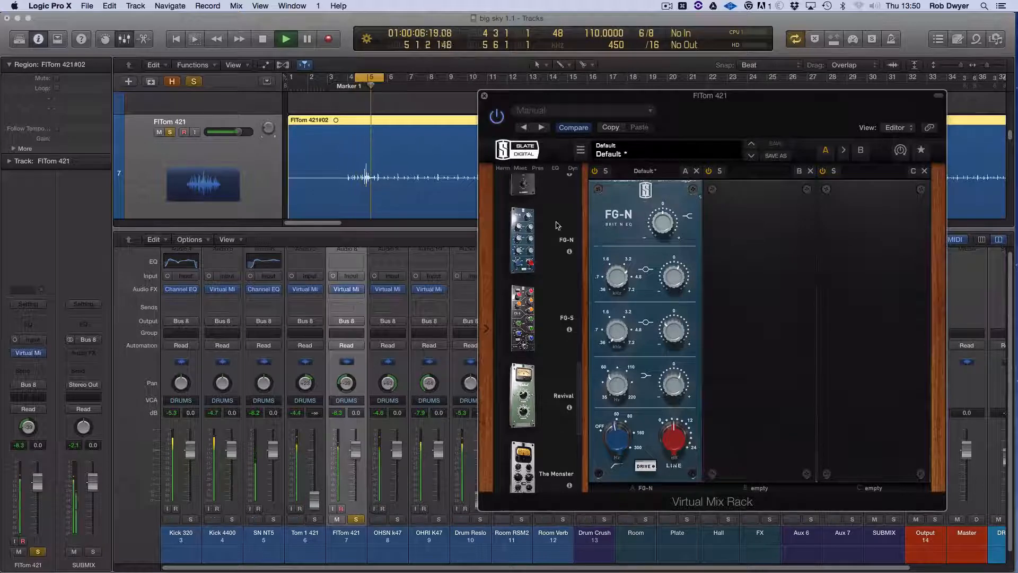
# Step: Boost FlTom 421's low band by about 4.35 dB and lower its high-pass filter to about 41 Hz on the FG-N
pyautogui.moveTo(664, 382)
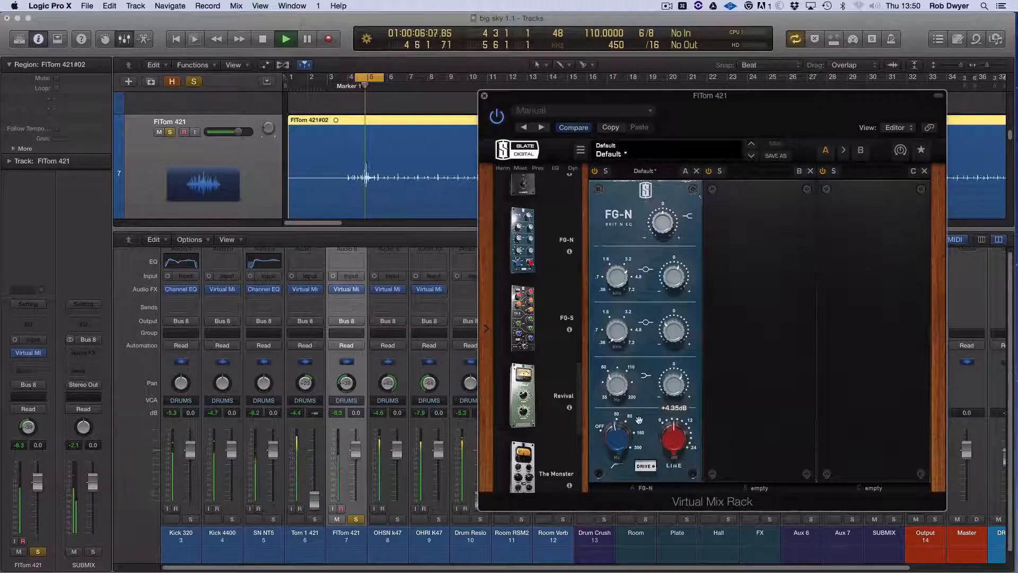
pyautogui.moveTo(624, 430); pyautogui.dragTo(625, 433)
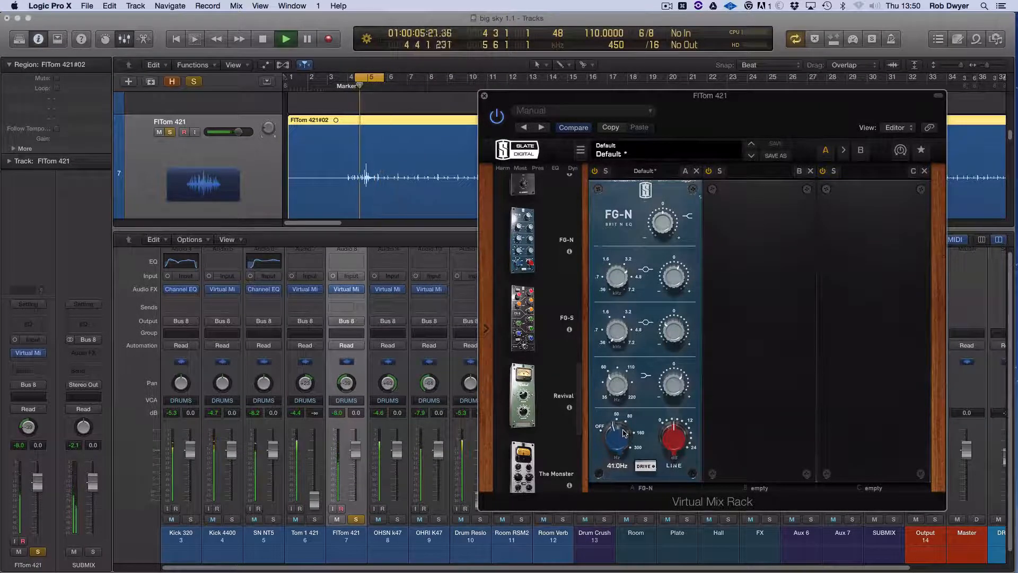
pyautogui.press('space')
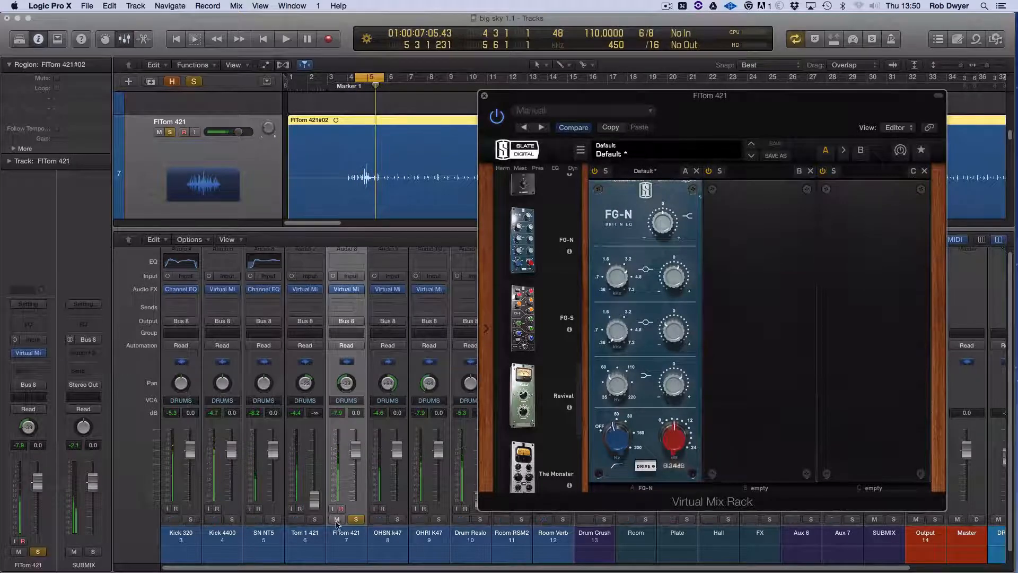
# Step: Solo Tom 1 421 in place of FlTom 421 with its fader at 0.0 dB, and open its Virtual Mix Rack during playback
pyautogui.click(356, 519)
pyautogui.click(314, 519)
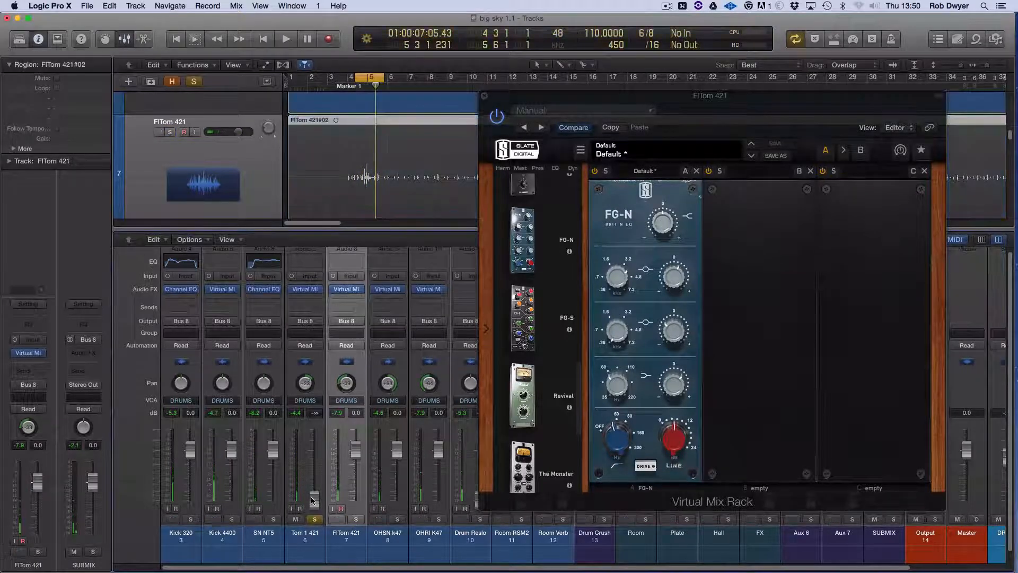
pyautogui.keyDown('alt'); pyautogui.click(312, 499); pyautogui.keyUp('alt')
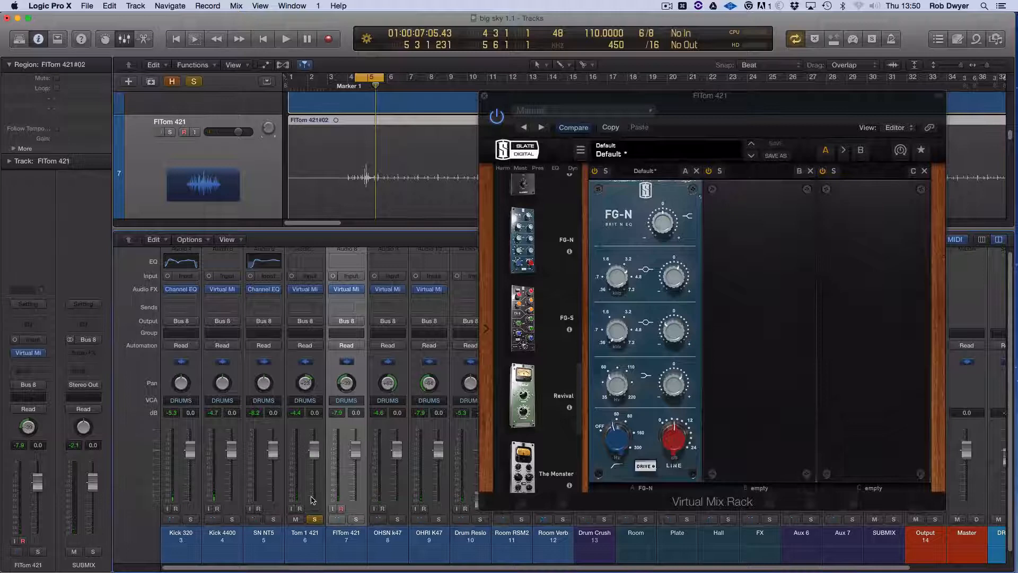
pyautogui.click(304, 289)
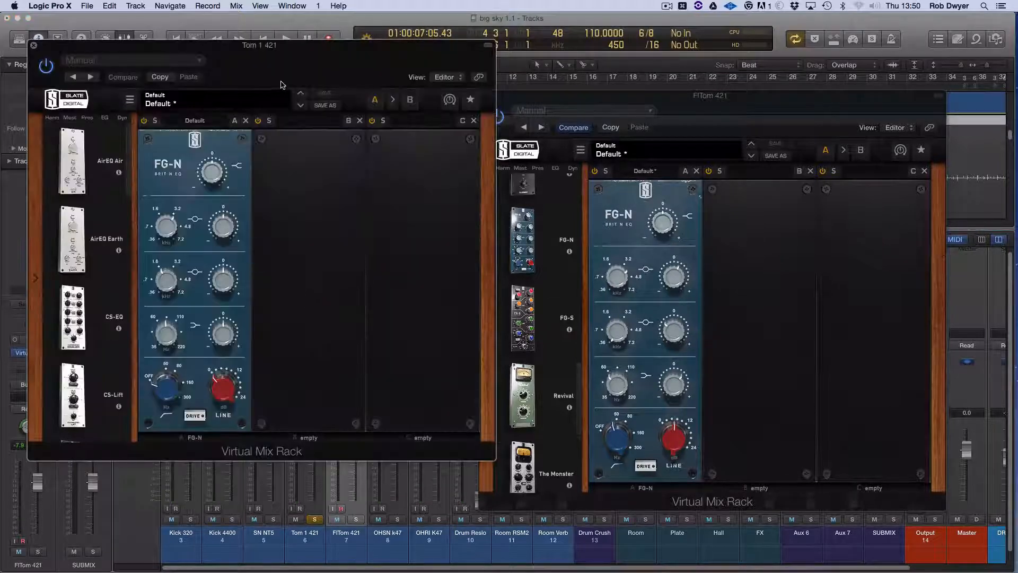
pyautogui.press('space')
pyautogui.moveTo(282, 46); pyautogui.dragTo(552, 87)
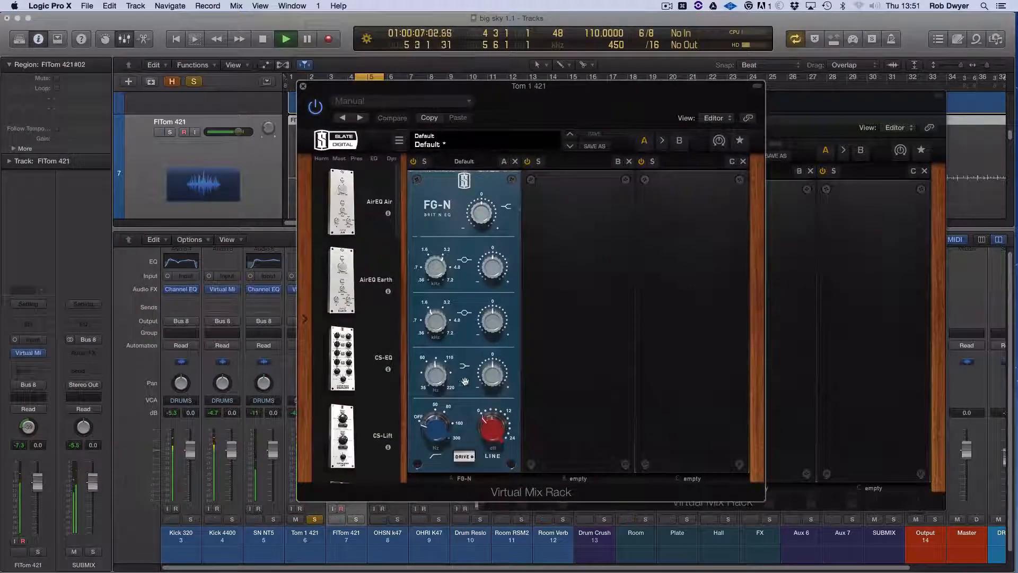
# Step: On Tom 1 421's FG-N, set the high-pass filter to about 44.7 Hz and cut the lower mid band at 360 Hz by about 4.5 dB
pyautogui.moveTo(436, 427); pyautogui.dragTo(435, 388)
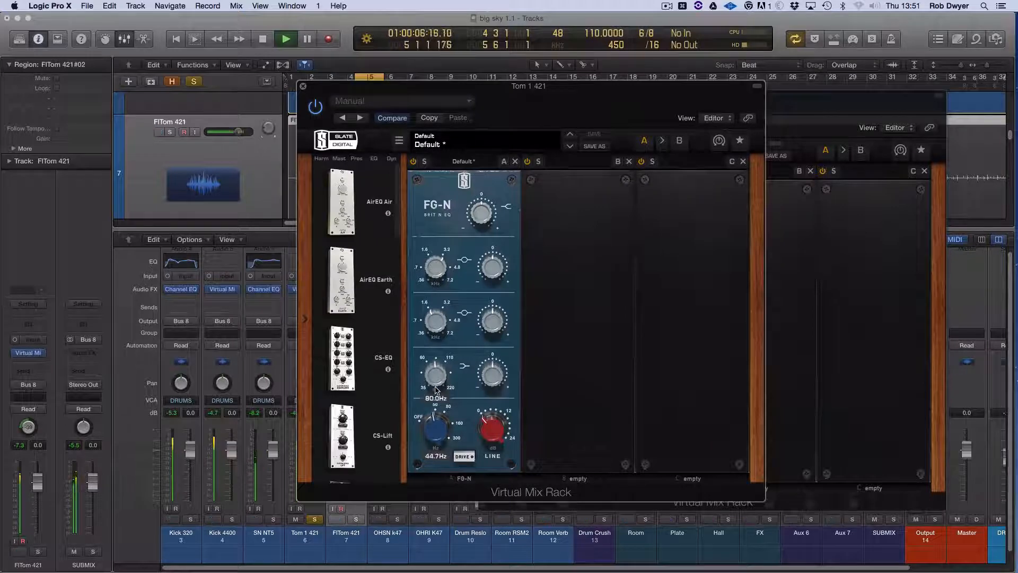
pyautogui.moveTo(435, 323); pyautogui.dragTo(428, 377)
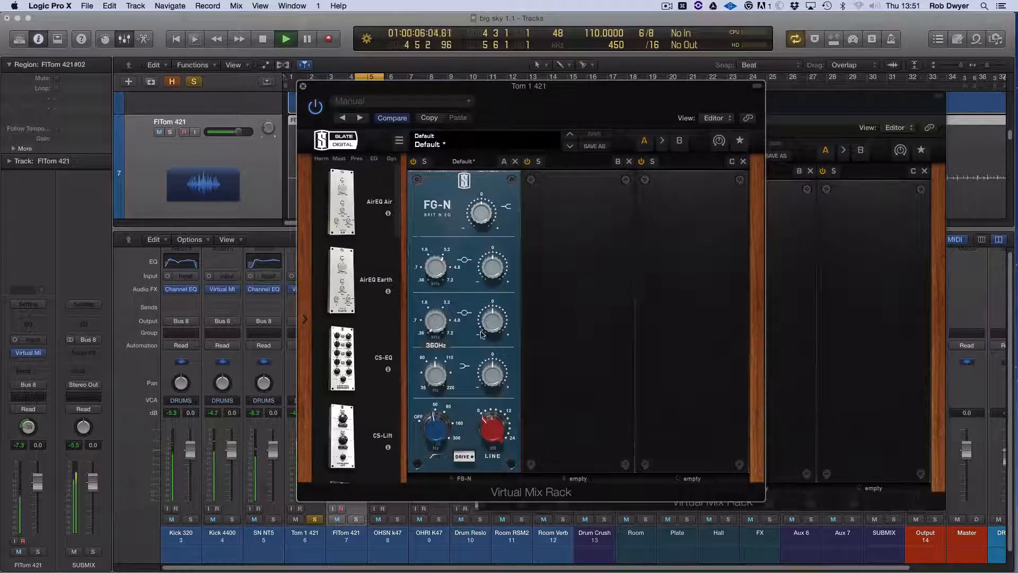
pyautogui.moveTo(481, 335); pyautogui.dragTo(479, 326)
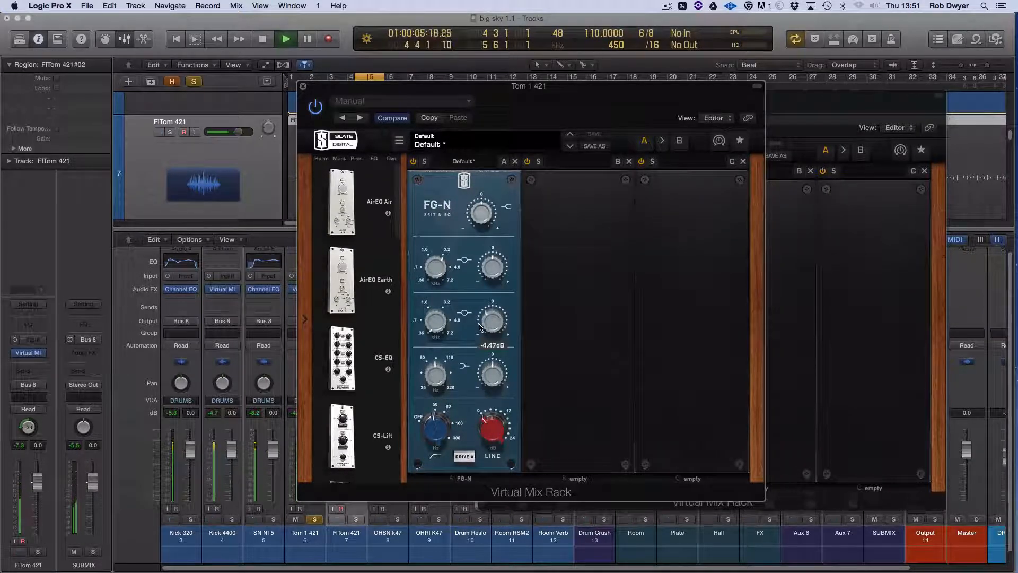
# Step: Lower the low band's frequency and boost the low and upper mid bands on Tom 1 421's FG-N while listening
pyautogui.moveTo(432, 373); pyautogui.dragTo(484, 361)
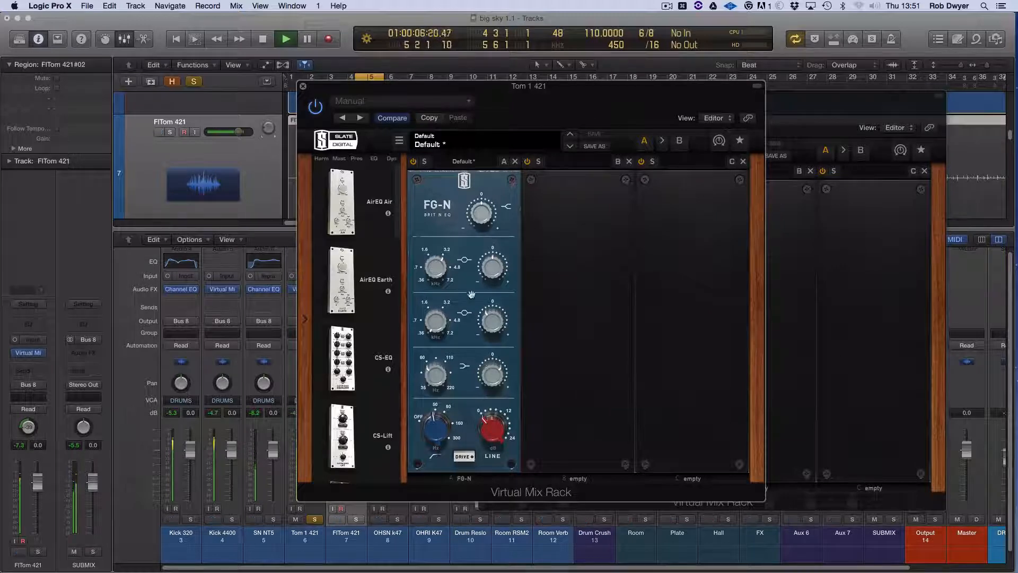
pyautogui.moveTo(497, 271); pyautogui.dragTo(494, 252)
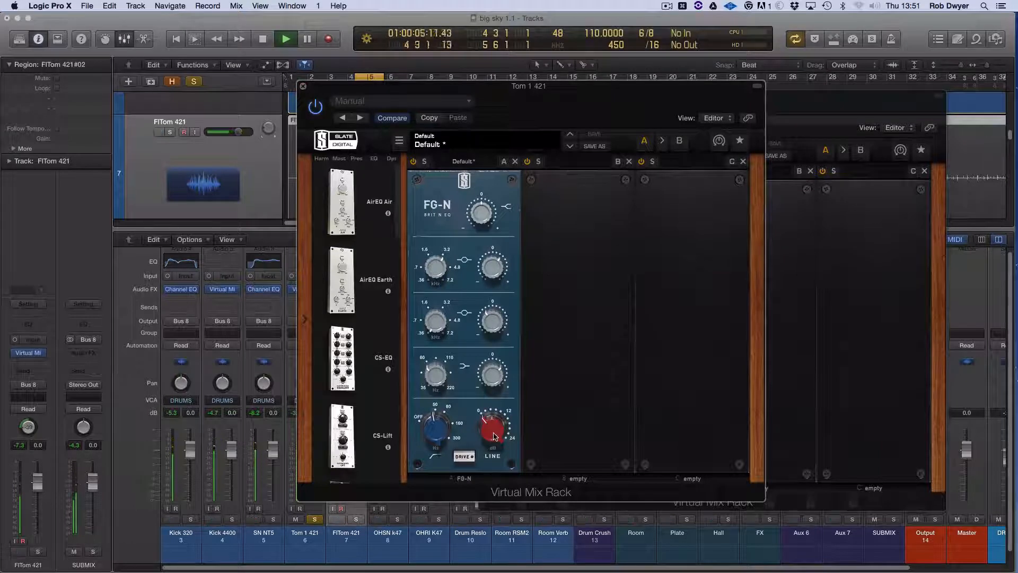
pyautogui.moveTo(404, 88); pyautogui.dragTo(487, 94)
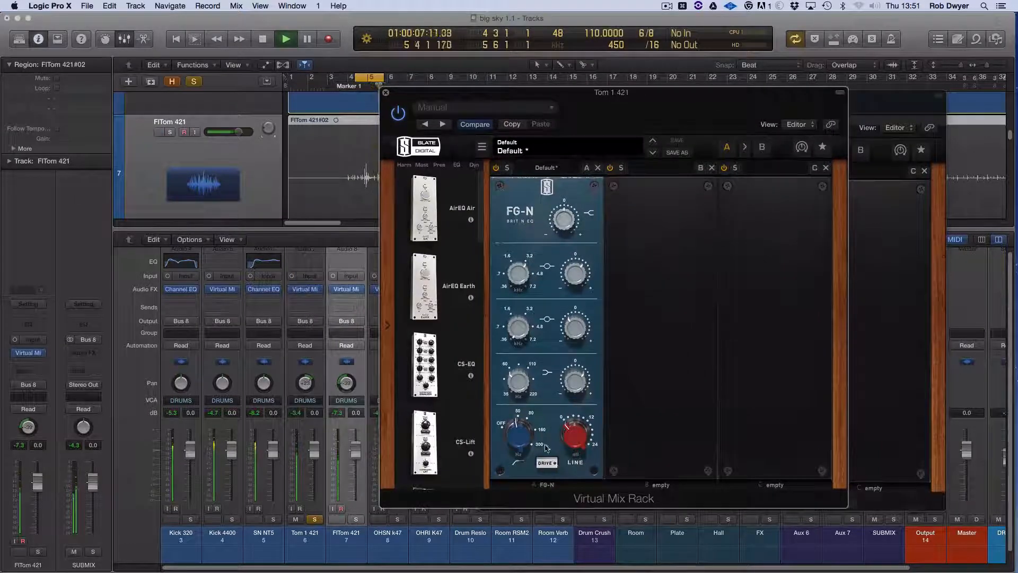
pyautogui.moveTo(571, 434)
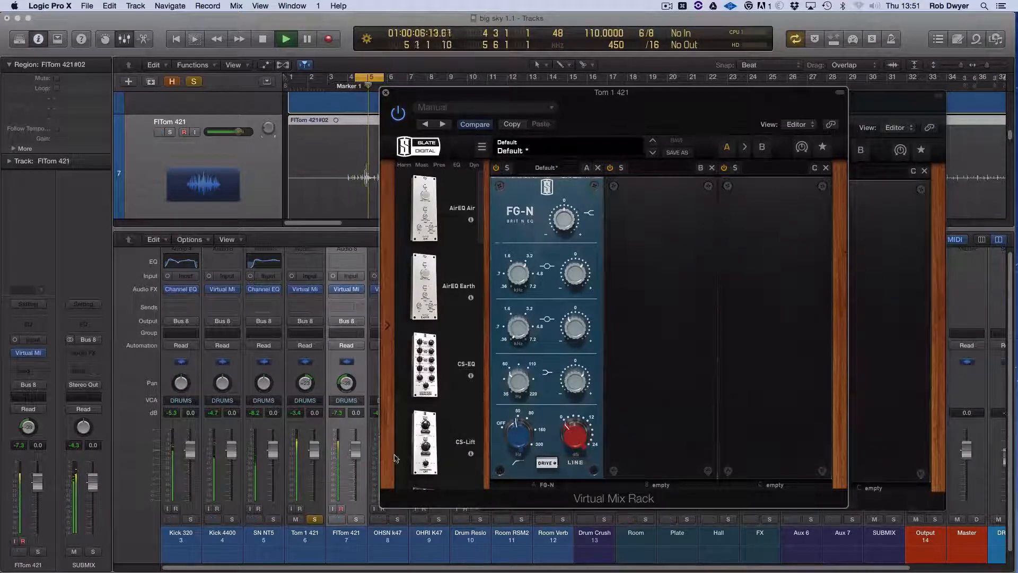
# Step: Unsolo Tom 1 421, lower its fader to -1.1 dB within the drum mix and close its Virtual Mix Rack
pyautogui.click(315, 519)
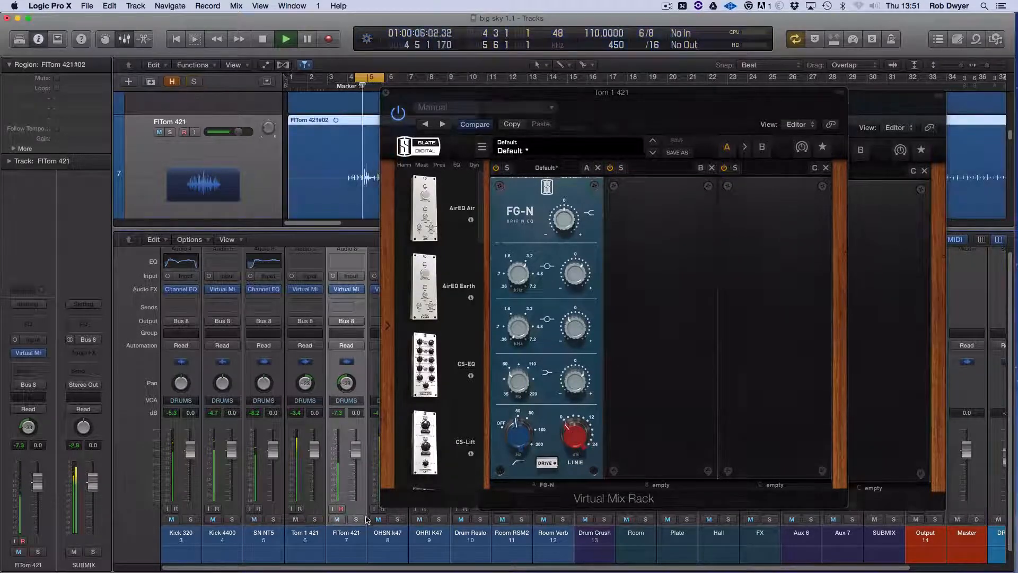
pyautogui.moveTo(315, 459); pyautogui.dragTo(315, 464)
pyautogui.press('space')
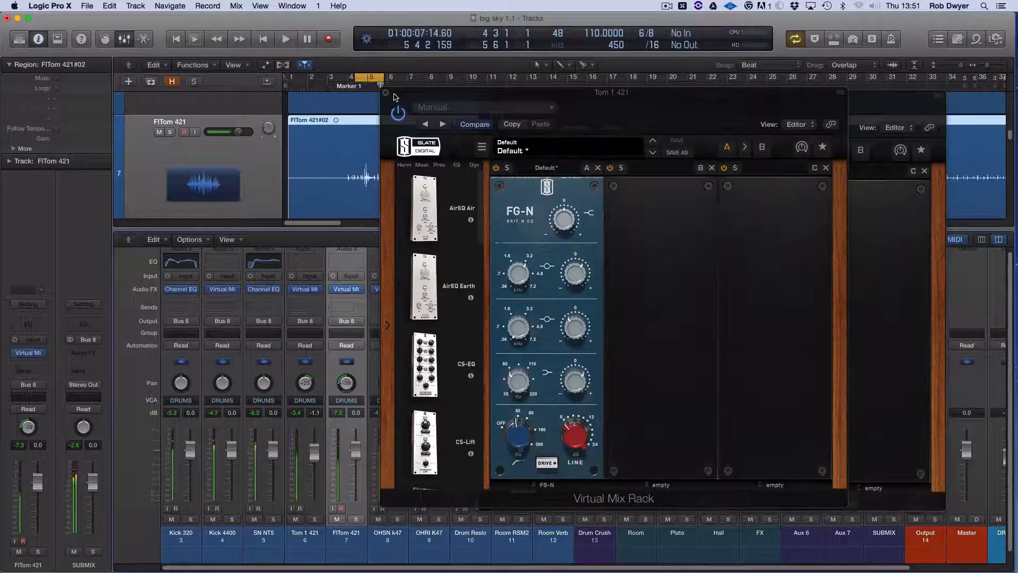
pyautogui.click(386, 93)
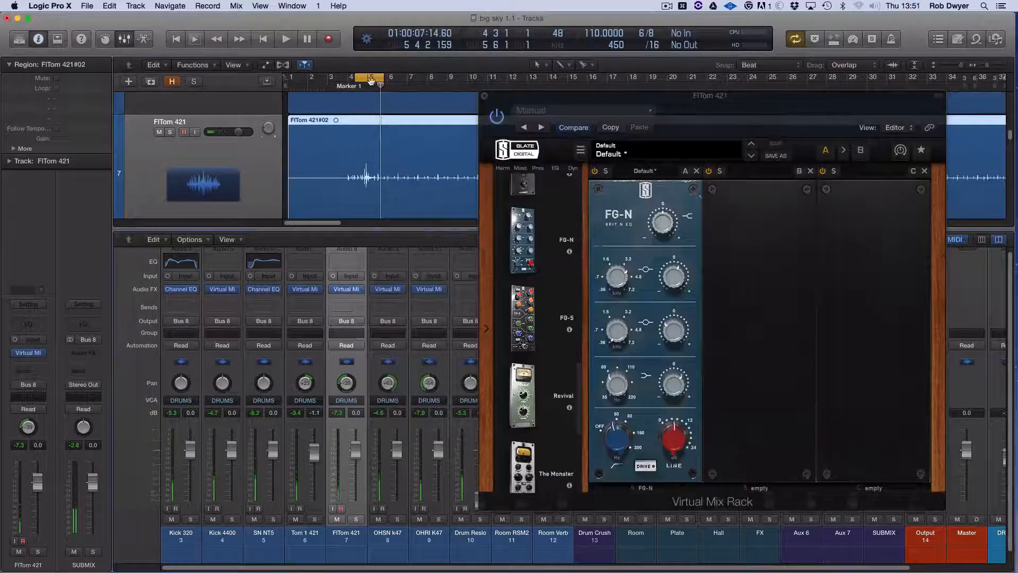
# Step: Close FlTom 421's Virtual Mix Rack and set the cycle range from 3 1 1 1 to 13 1 1 1
pyautogui.moveTo(364, 78); pyautogui.dragTo(345, 81)
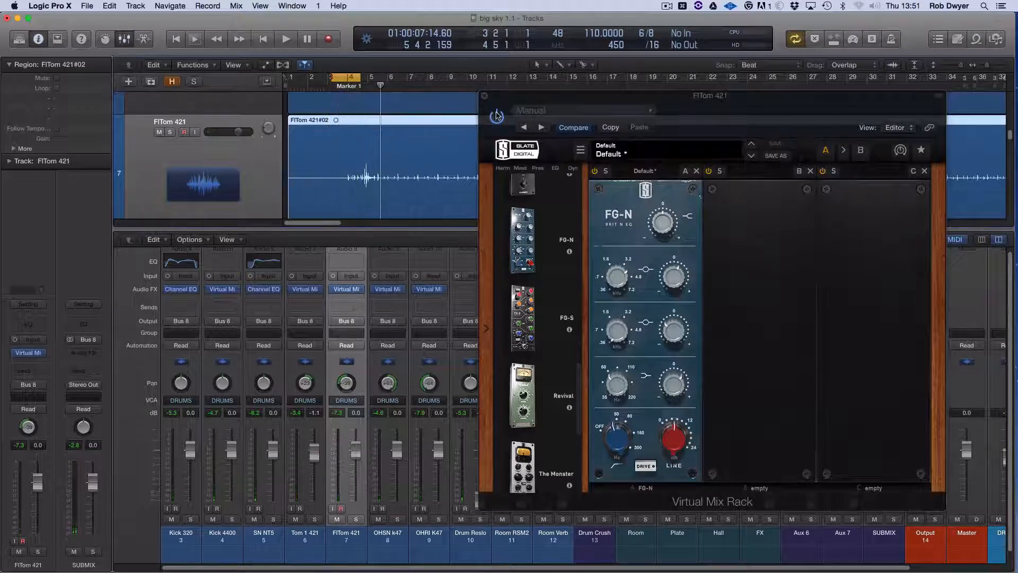
pyautogui.click(485, 96)
pyautogui.moveTo(358, 78); pyautogui.dragTo(527, 159)
pyautogui.moveTo(331, 79); pyautogui.dragTo(327, 79)
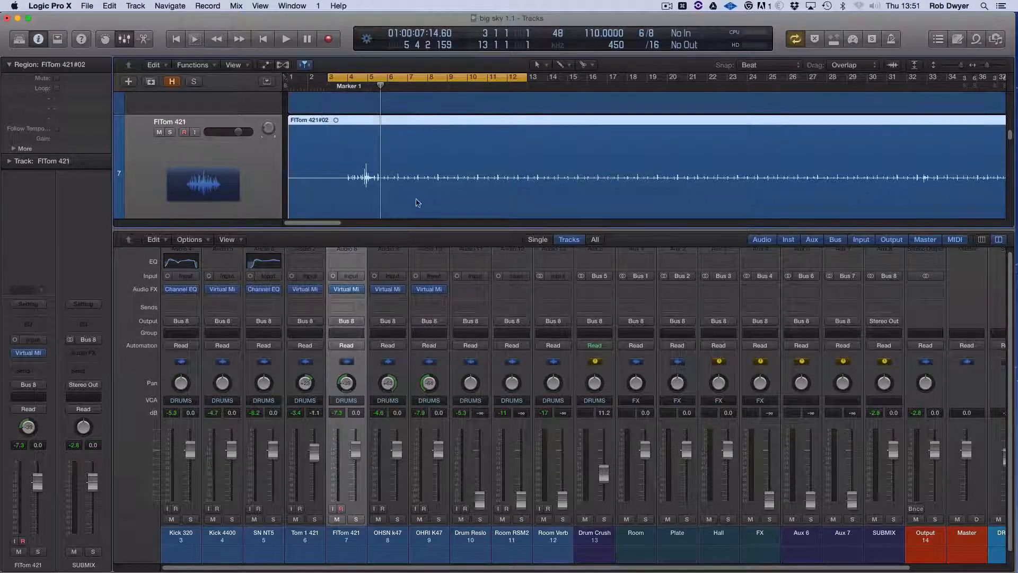
# Step: Select the channels from Kick 320 to OHRI K47 and compare the drums with all their plug-ins bypassed and enabled during playback
pyautogui.click(180, 535)
pyautogui.moveTo(422, 292)
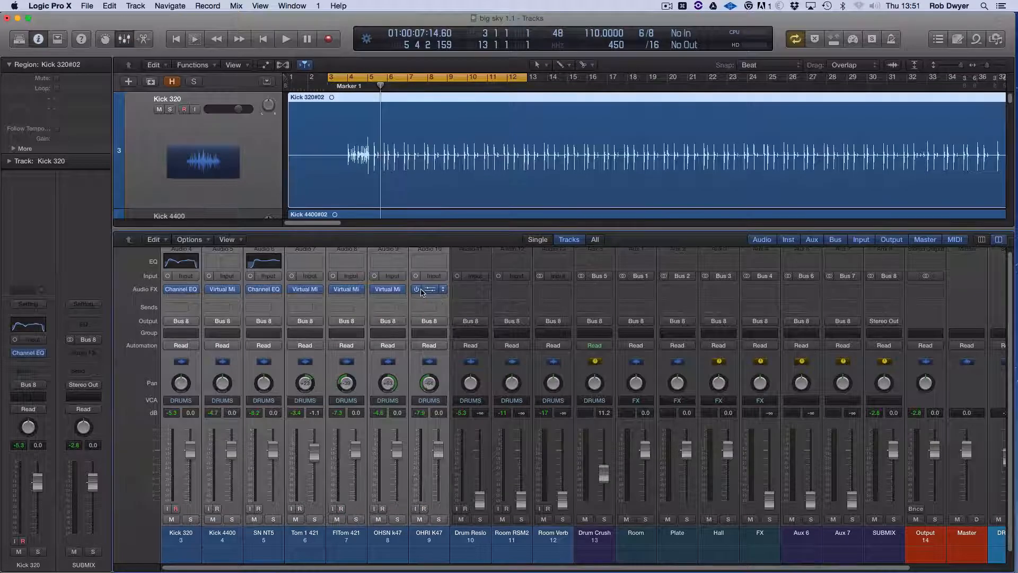
pyautogui.press('space')
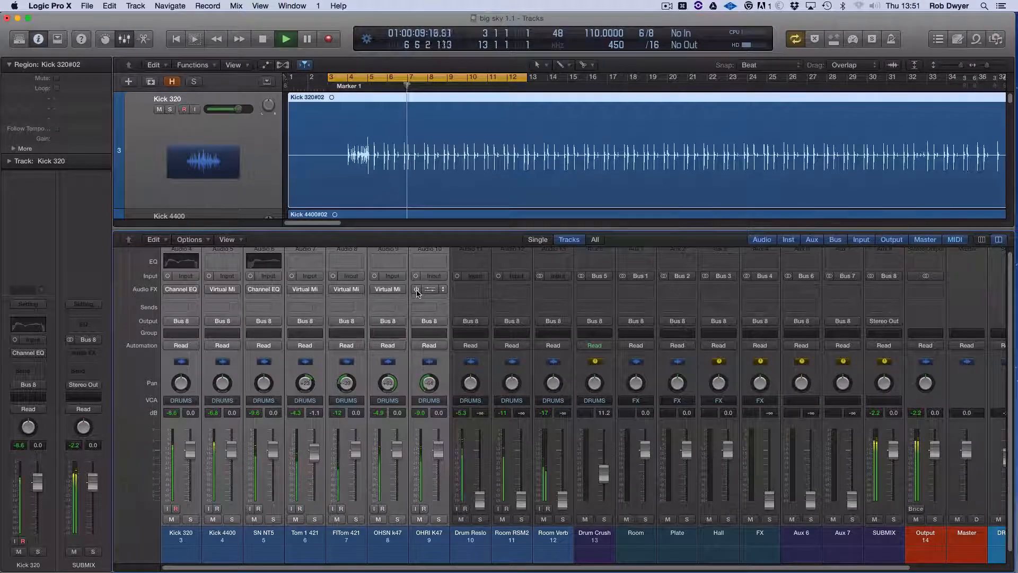
pyautogui.click(418, 291)
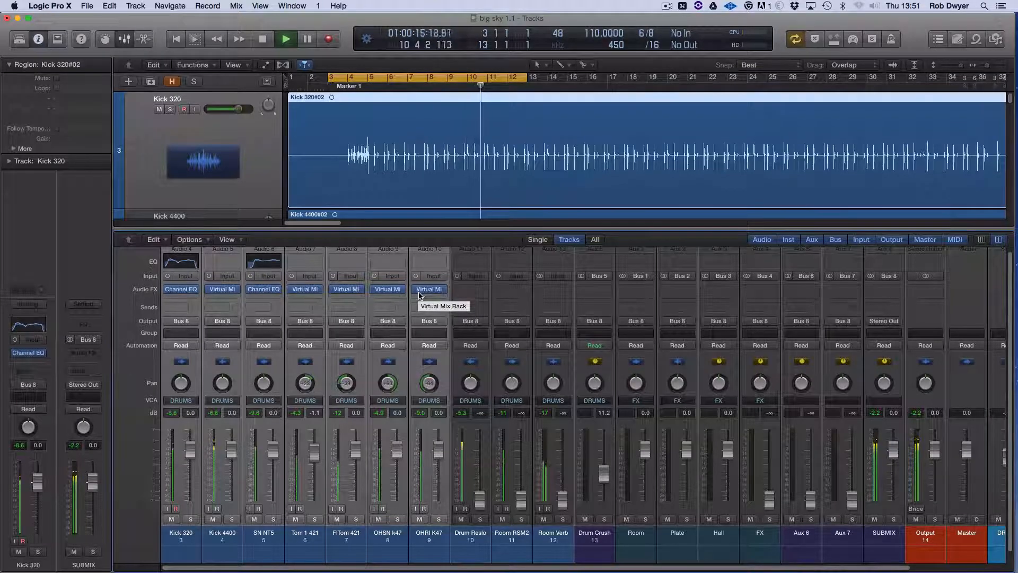
pyautogui.moveTo(417, 290)
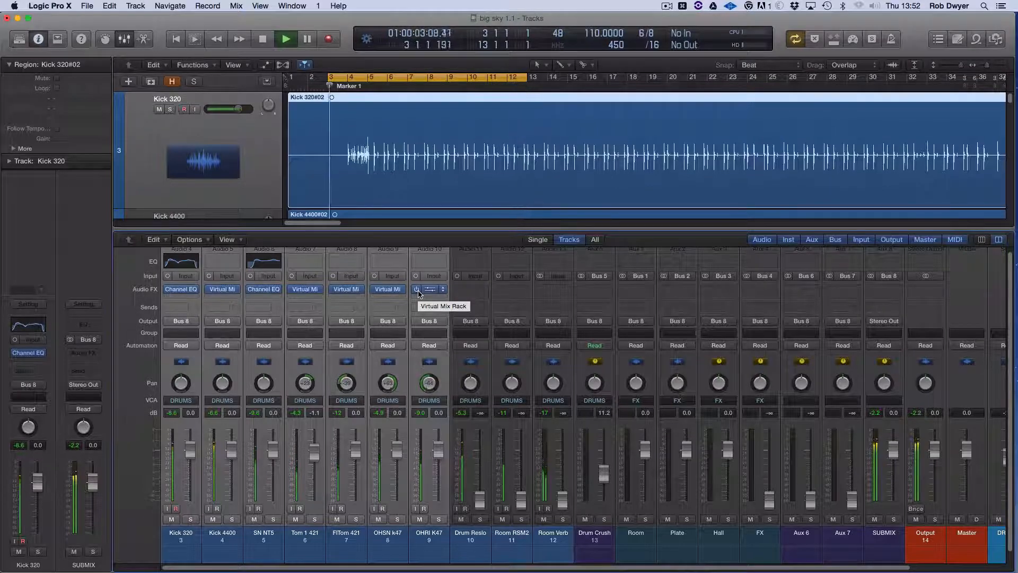
pyautogui.press('space')
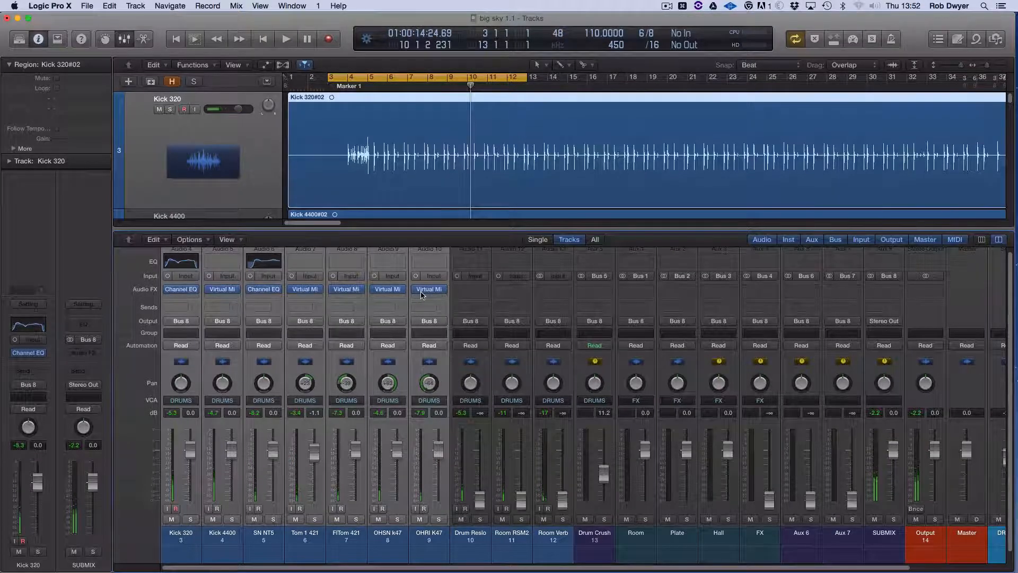